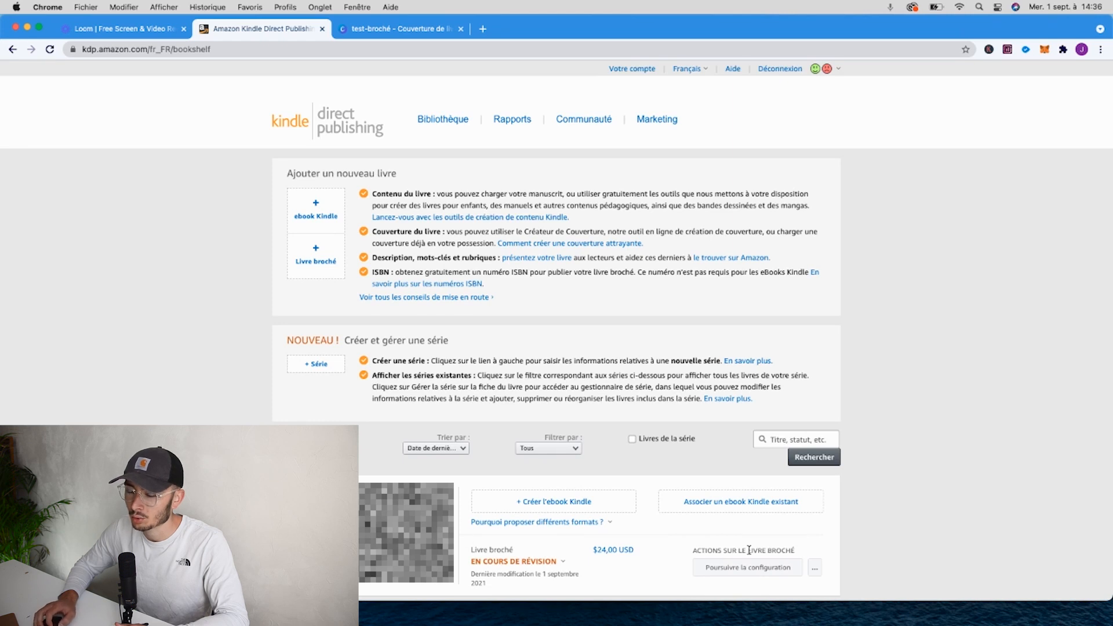
Switch to the test-broché design in Canva and resize it to 5.5 by 8.5 inches (po).
mouse_move(564, 519)
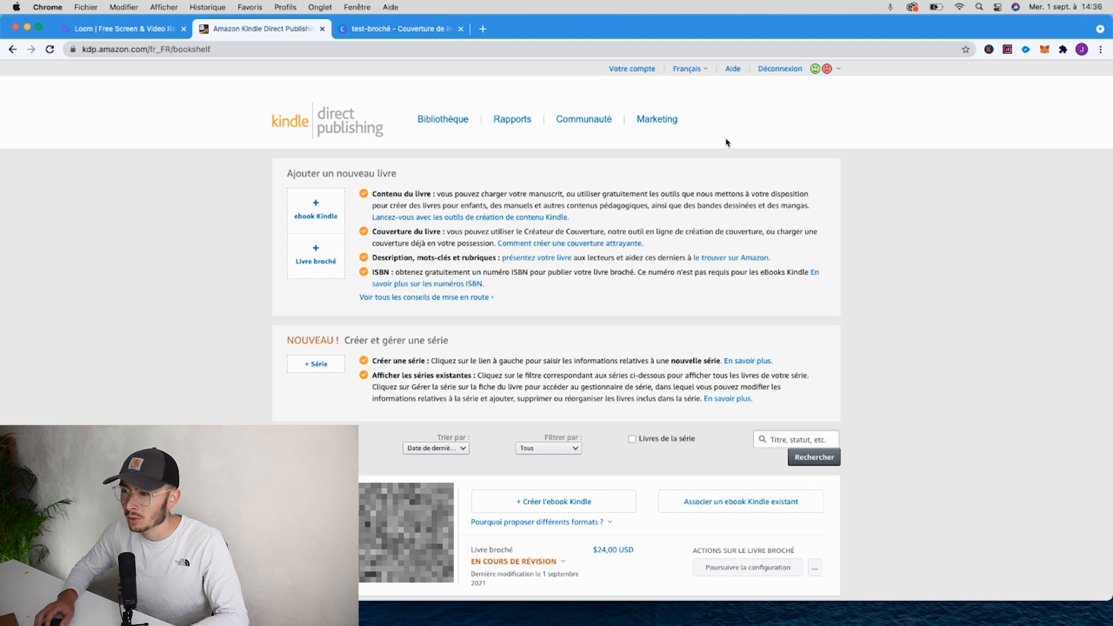
key(ctrl+Tab)
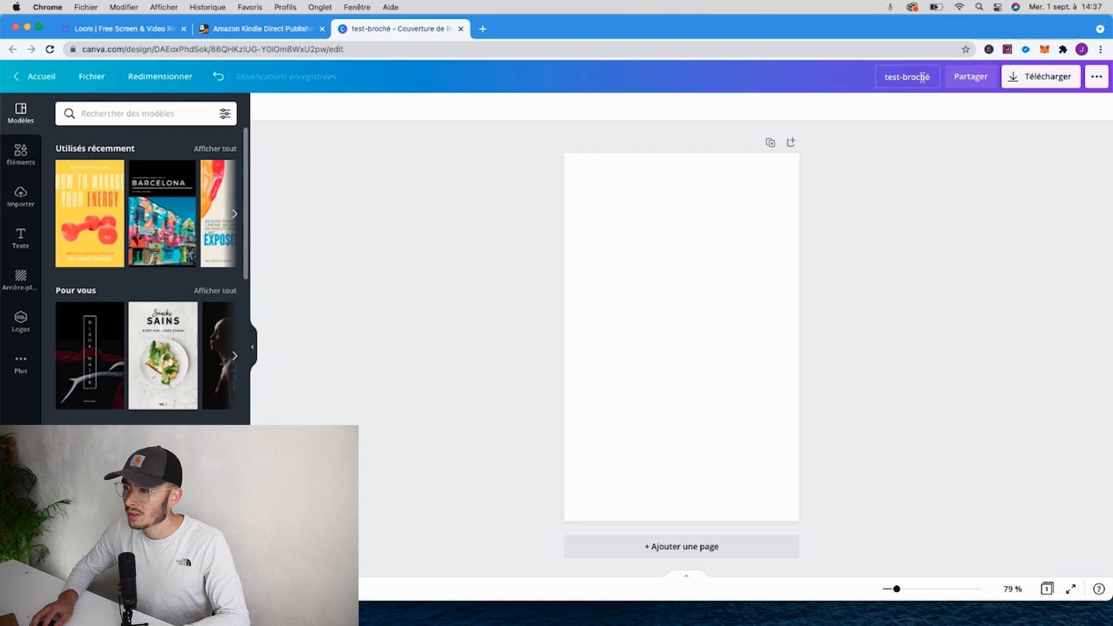
click(160, 77)
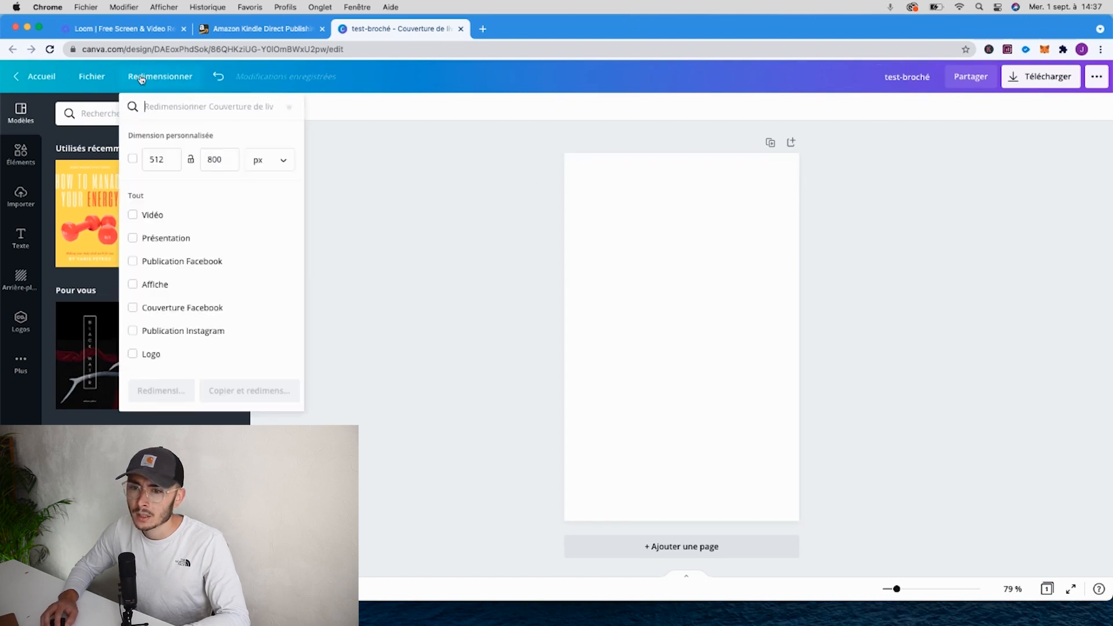
click(265, 164)
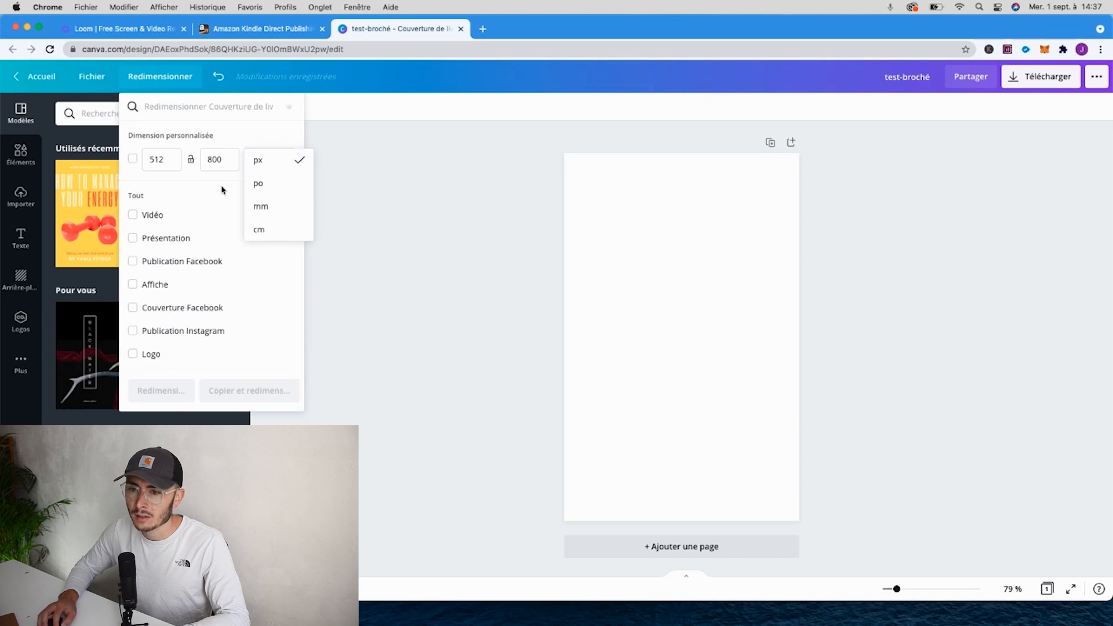
click(260, 186)
double_click(162, 159)
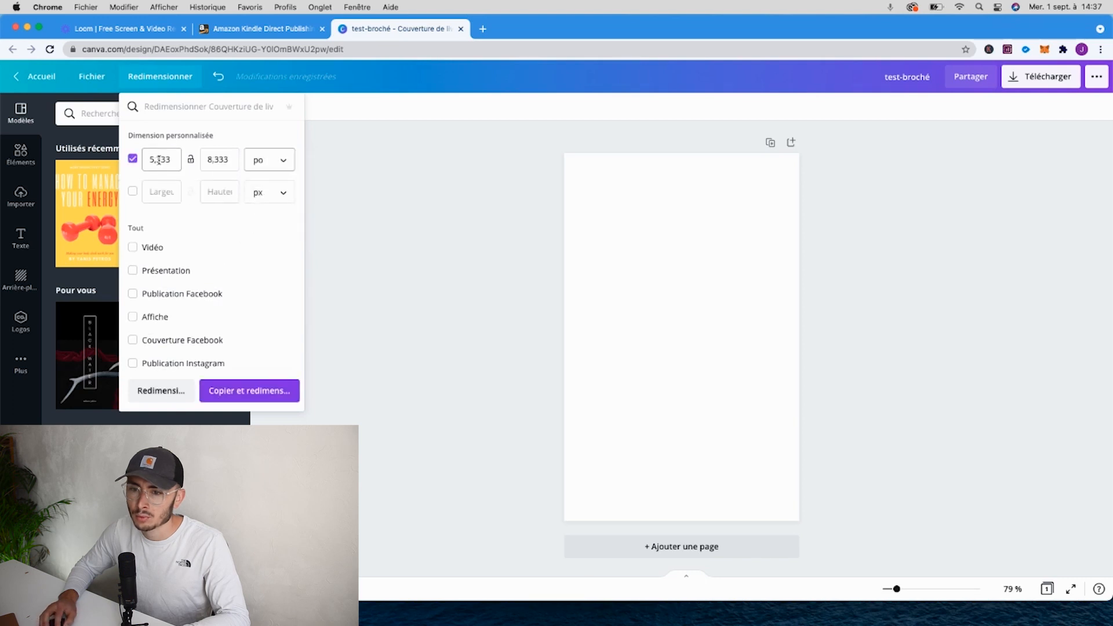
text(5,5)
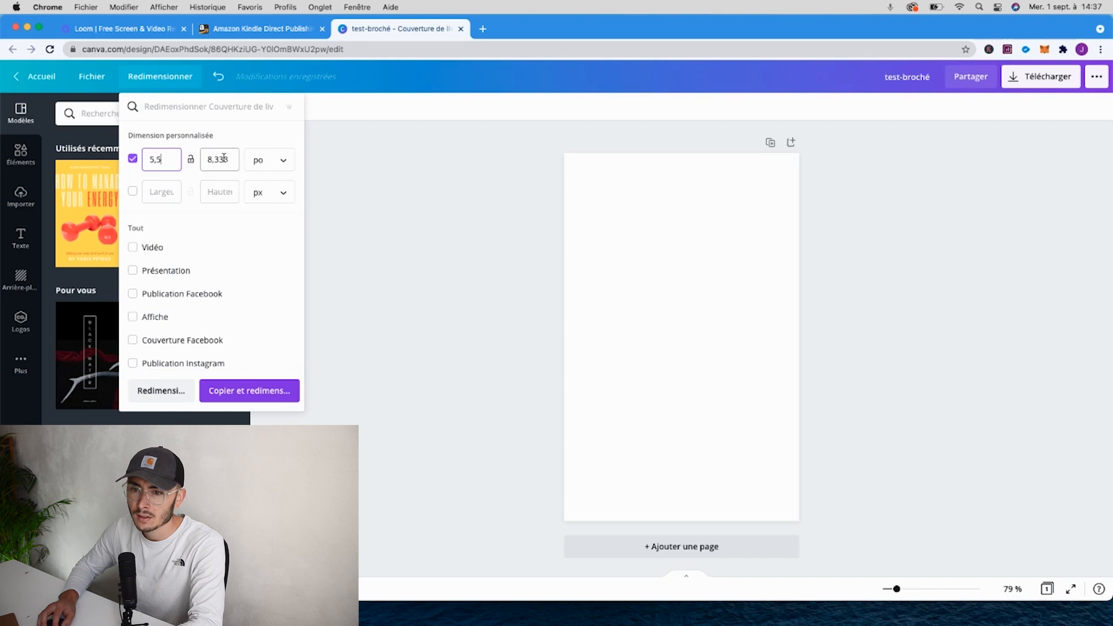
double_click(216, 159)
text(5)
click(160, 390)
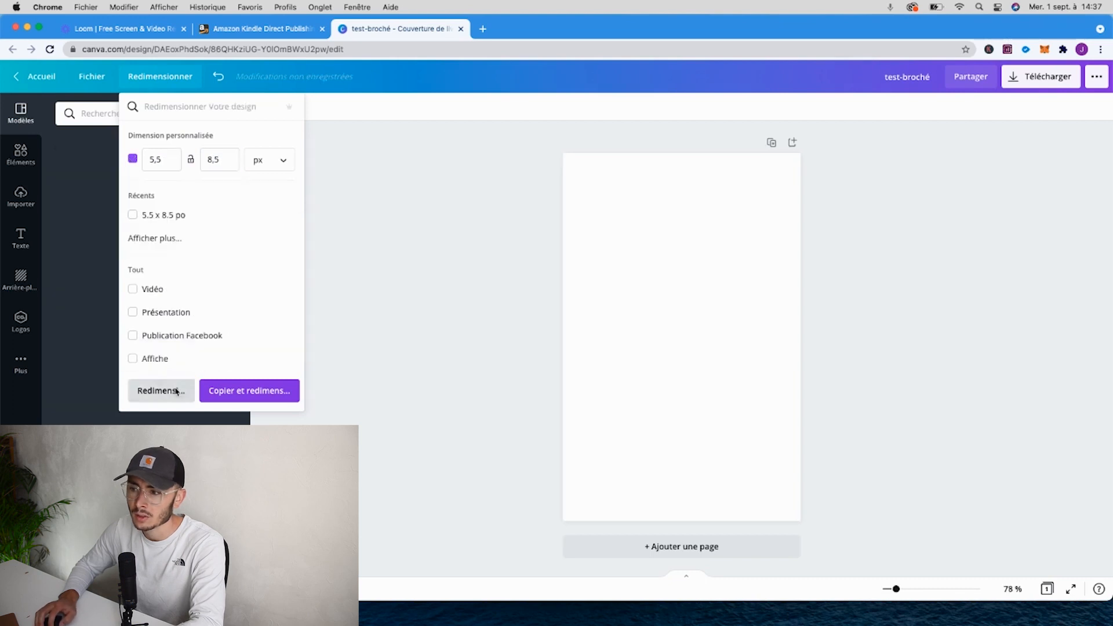
click(630, 261)
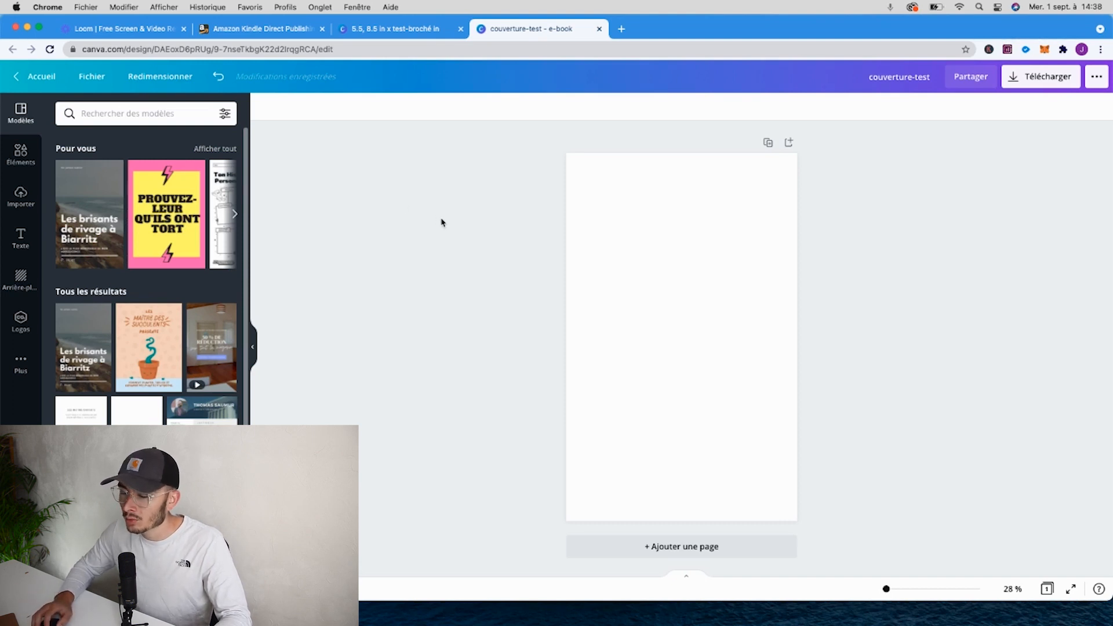
Check the custom dimensions of the couverture-test e-book design without resizing it.
click(154, 77)
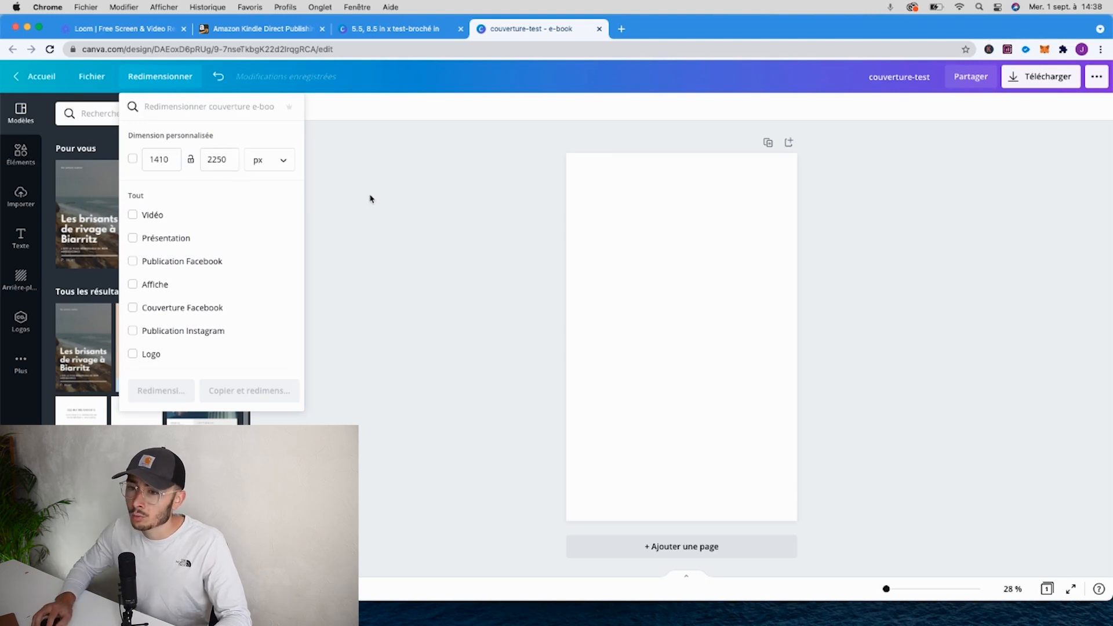
click(462, 239)
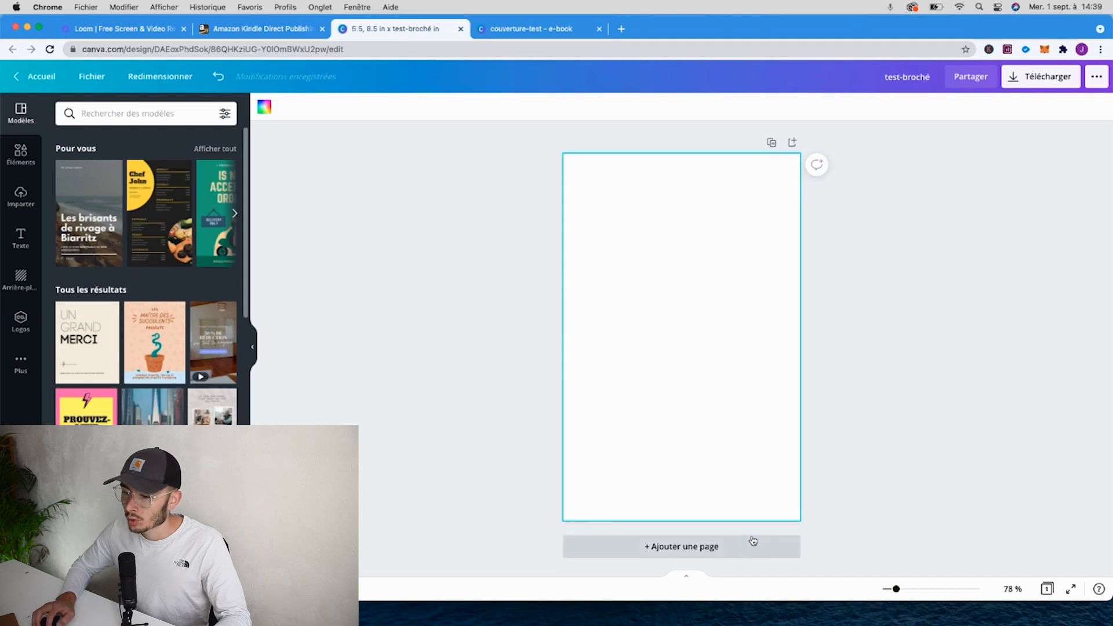
Add a second blank page to the test-broché design.
click(751, 542)
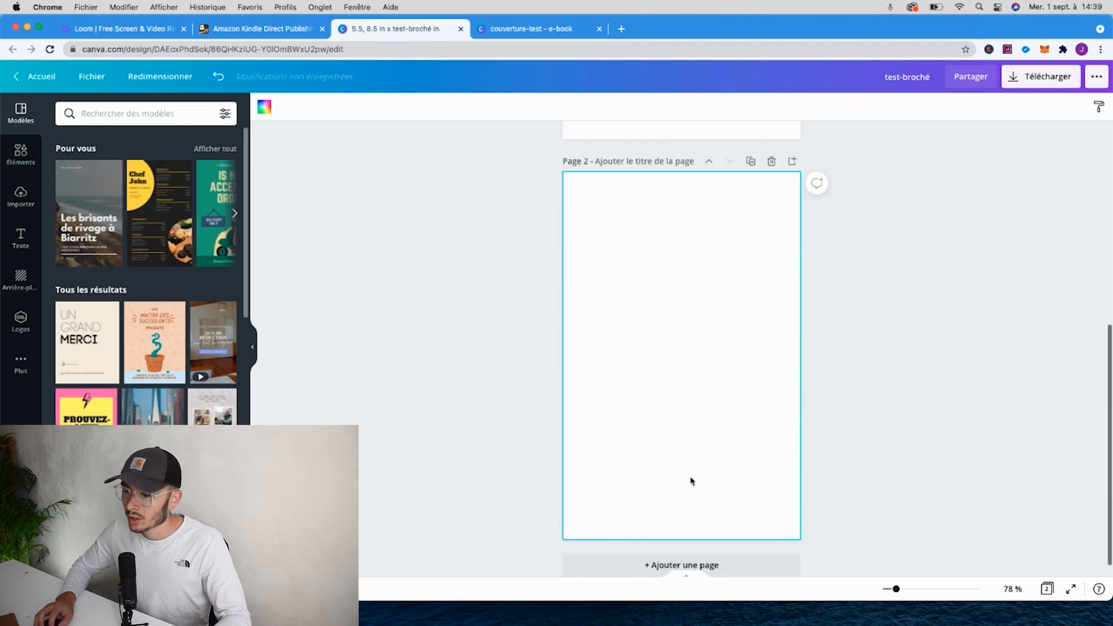
click(708, 573)
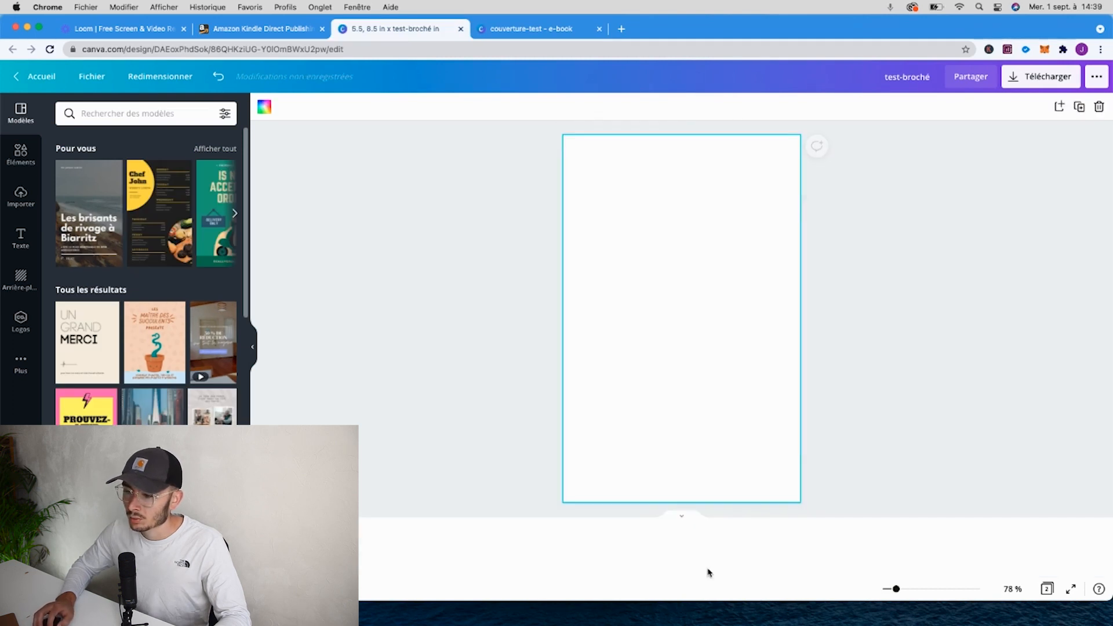
click(675, 516)
scroll(661, 355, up, 6)
scroll(661, 363, down, 1)
scroll(660, 364, down, 5)
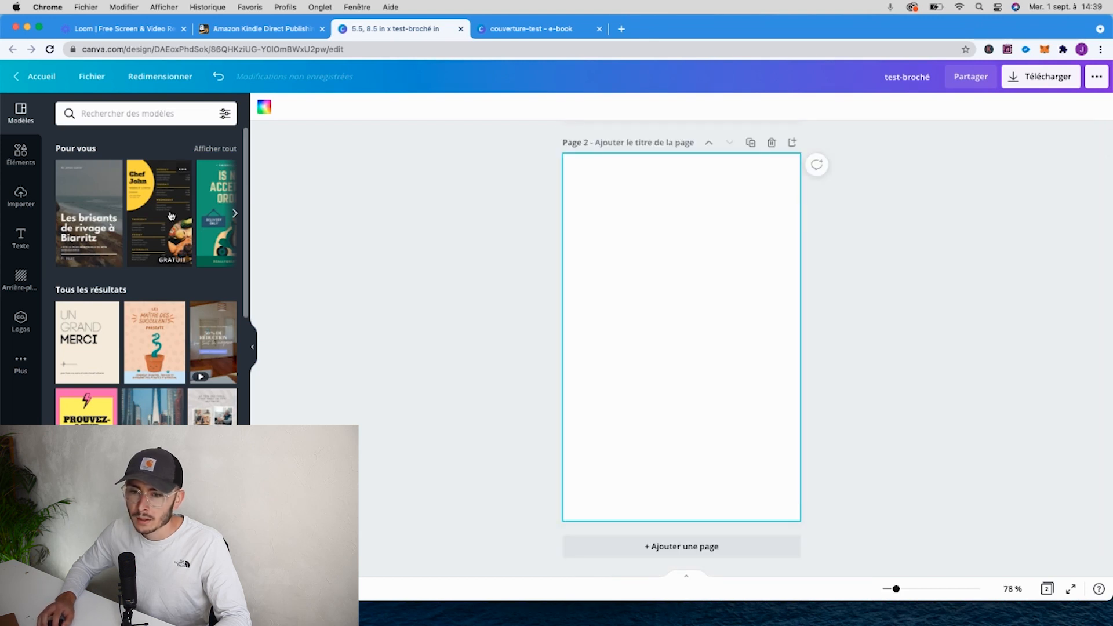
Apply the two-photo leaf layout from the Scrapbook Fierté de Mamie template to page 8 and add a blank page after it.
scroll(87, 261, down, 2)
click(83, 272)
scroll(82, 272, up, 1)
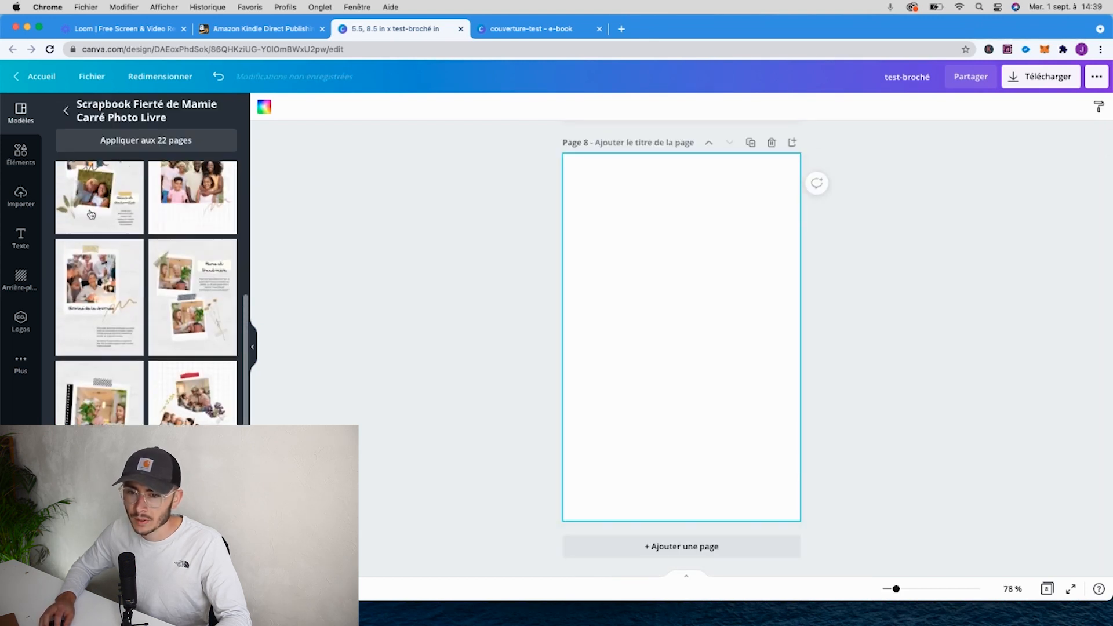
click(92, 214)
click(571, 545)
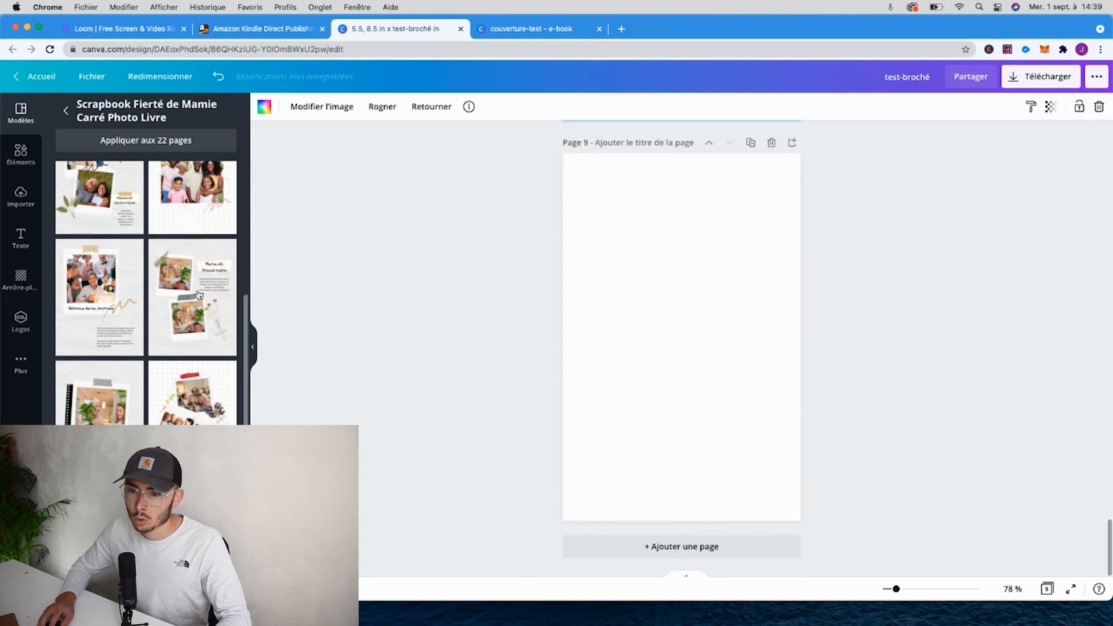
Apply the stacked-photos layout to page 9 and the Héroïne de la Journée layout to a new page 10, adding a blank page after it.
click(198, 298)
click(574, 545)
click(106, 311)
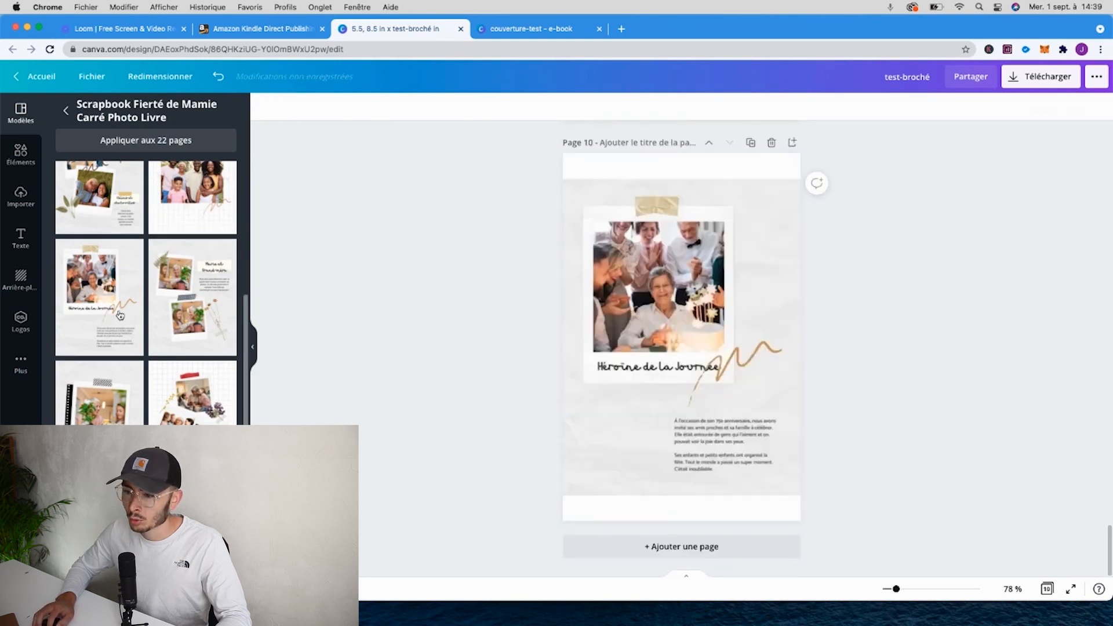
click(603, 548)
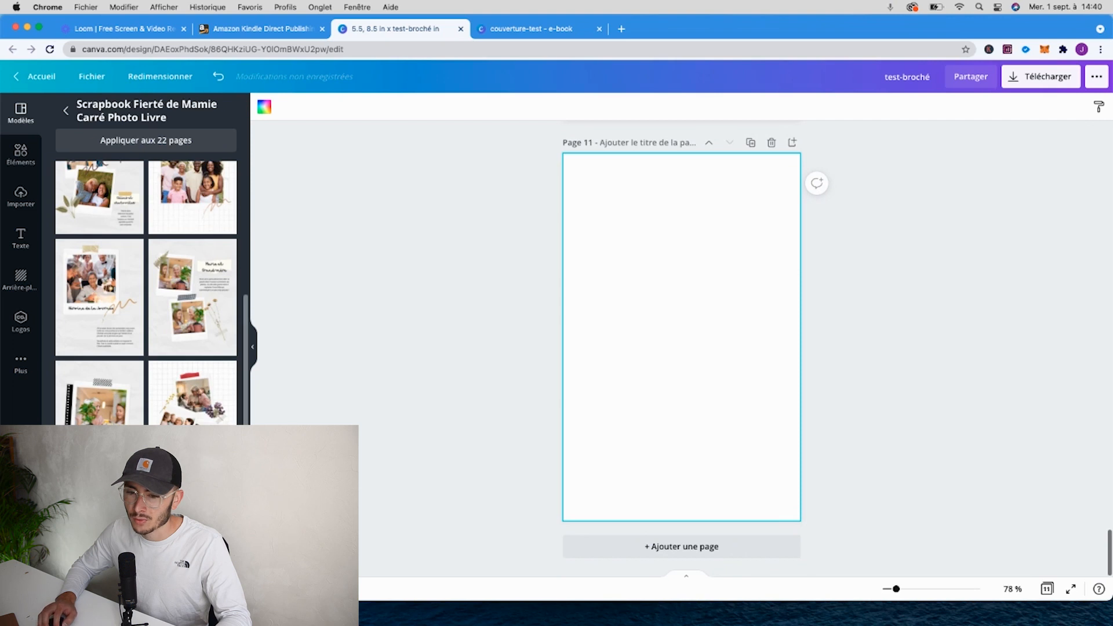
Apply the potted-plant polaroid layout to page 11 and the Grand-mère et ses filles layout to a new page 12, adding a blank page after it.
click(99, 400)
click(616, 548)
click(191, 394)
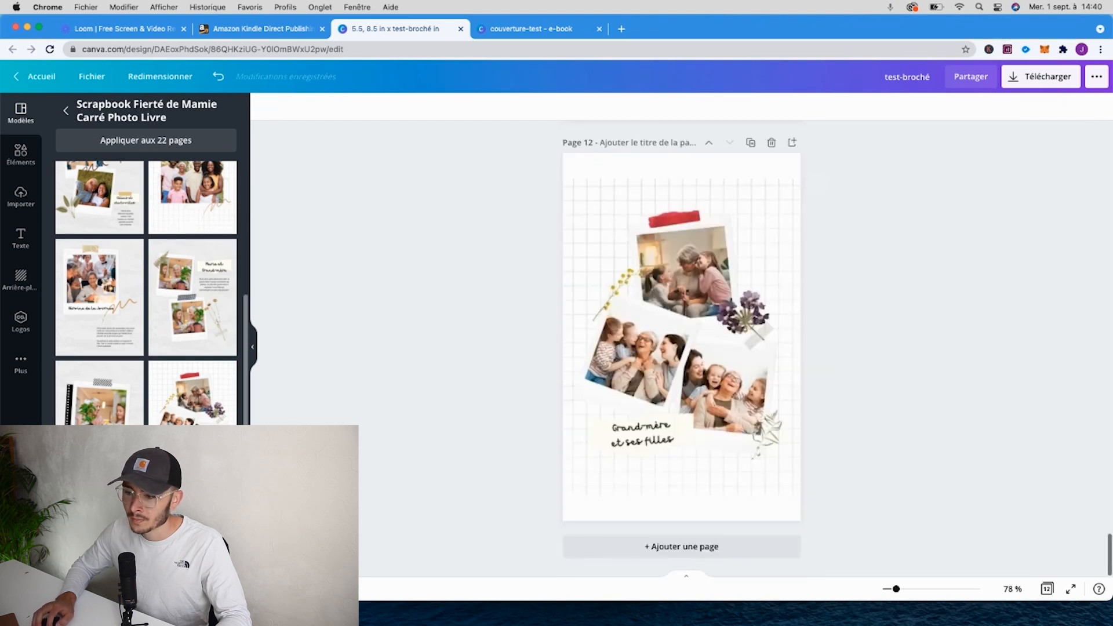
click(597, 548)
Apply the three-generations photo layout to page 13 and add a blank page 14.
scroll(145, 290, down, 3)
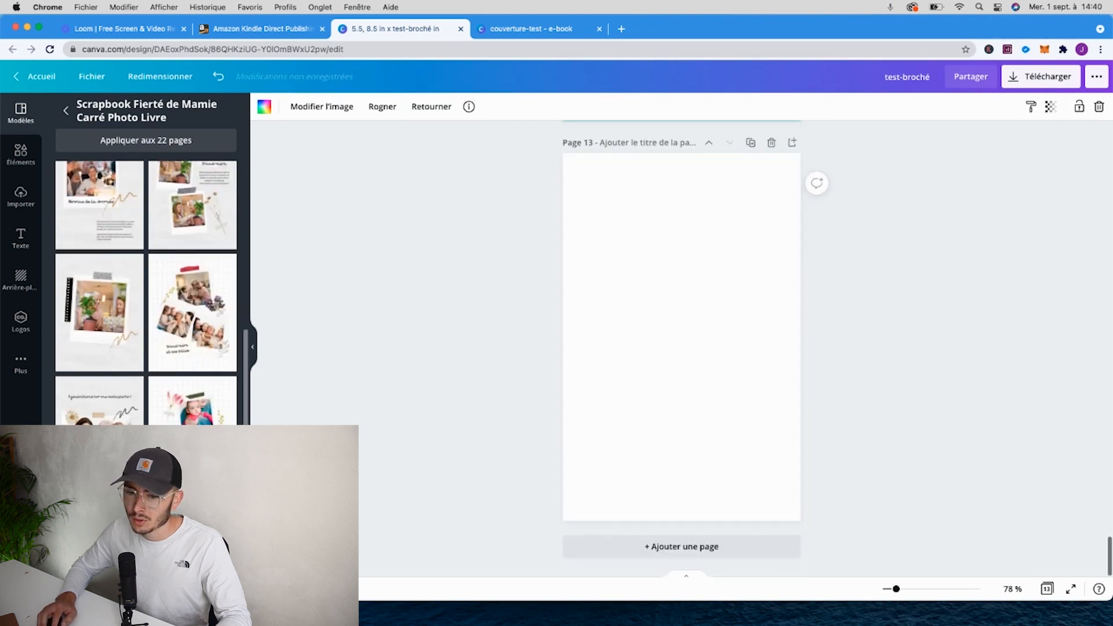
click(99, 399)
click(610, 548)
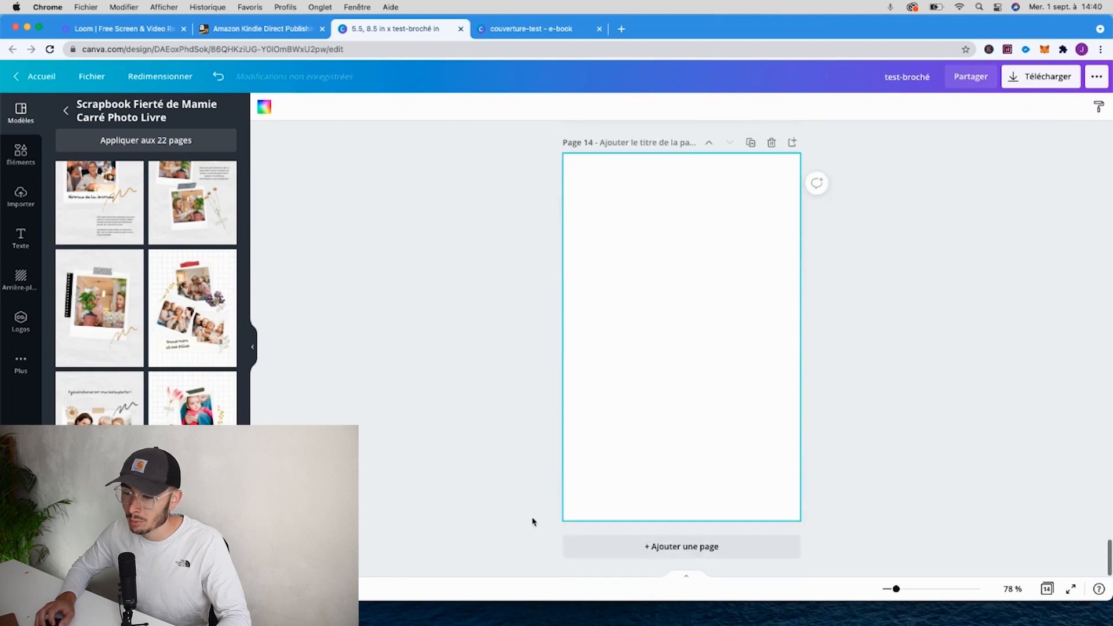
scroll(145, 290, down, 2)
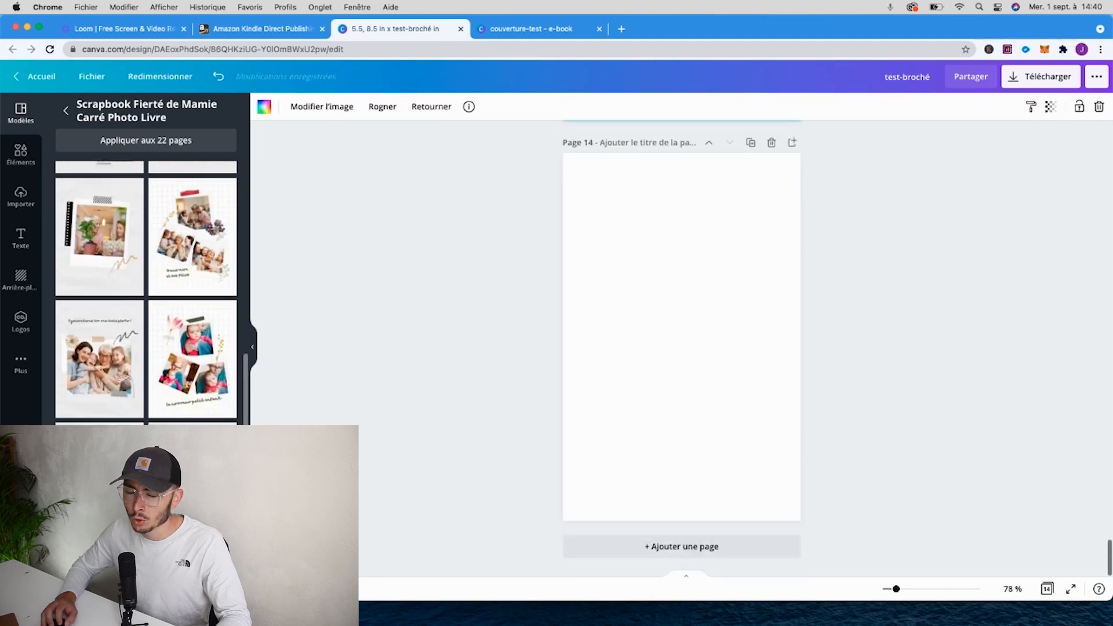
scroll(101, 319, down, 3)
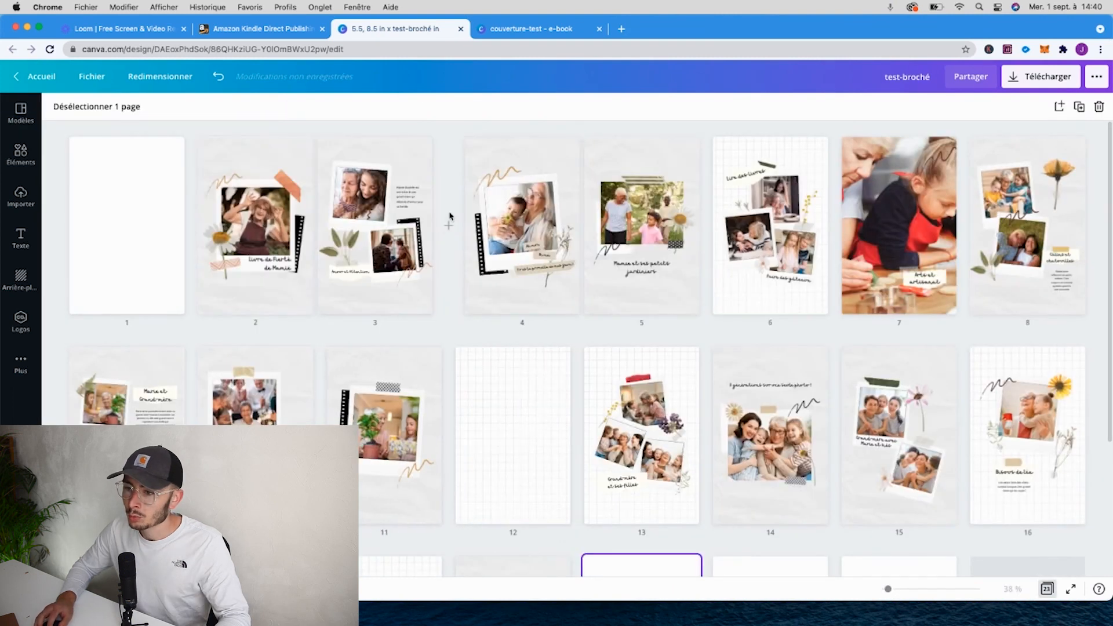
Insert a page after page 3 and another after page 1 in the page overview.
click(451, 230)
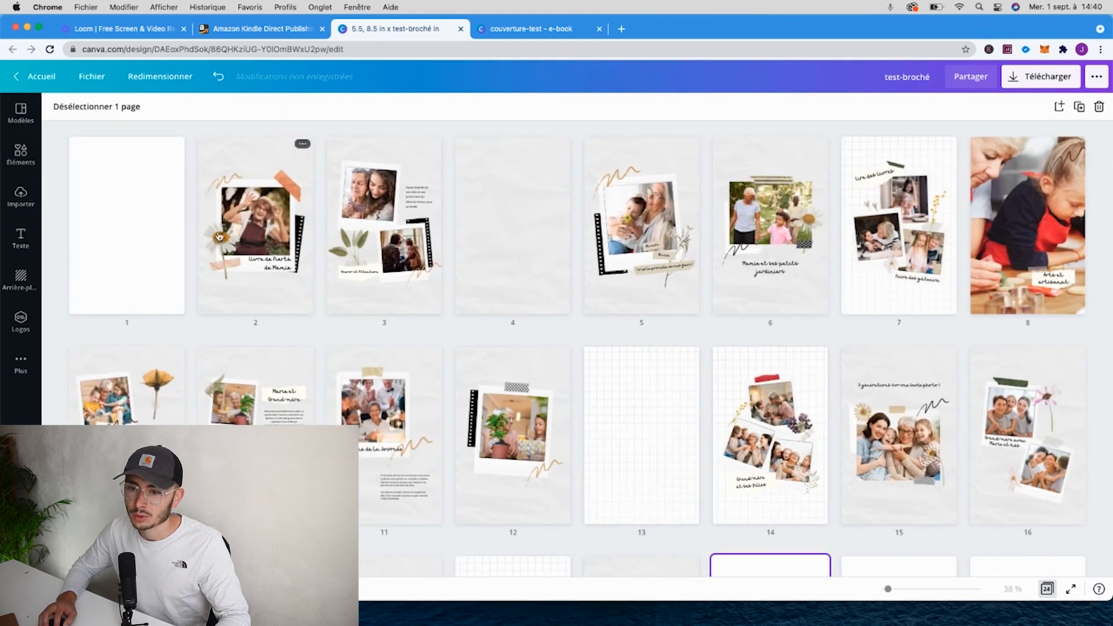
click(192, 227)
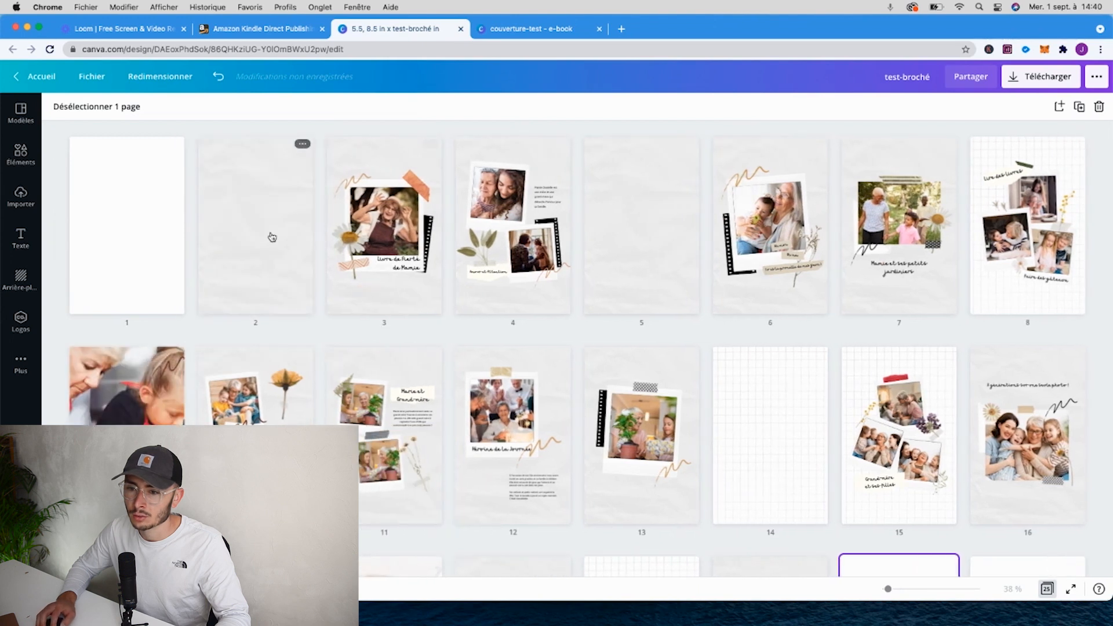
Open page 2 in the editor and add a blank page directly after it.
double_click(270, 236)
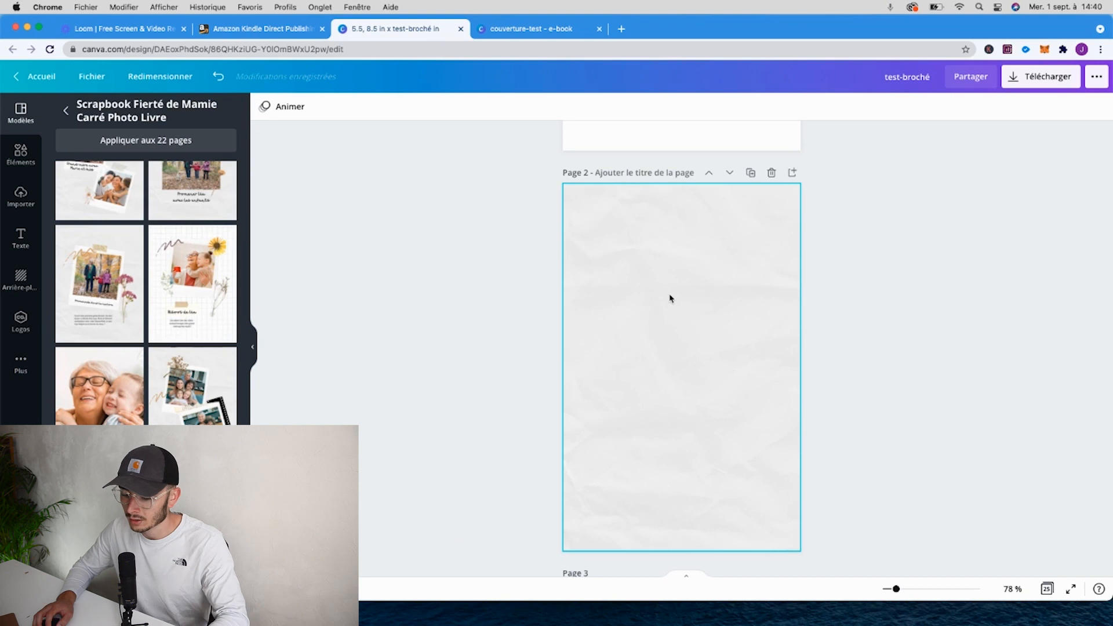
scroll(663, 339, down, 3)
scroll(661, 341, up, 3)
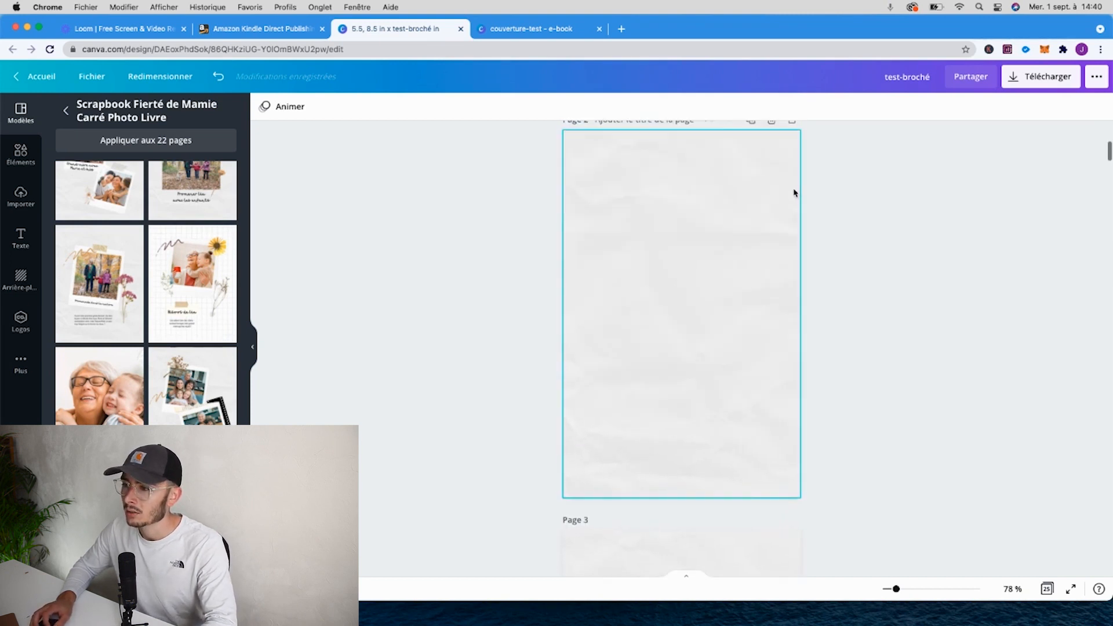
click(793, 163)
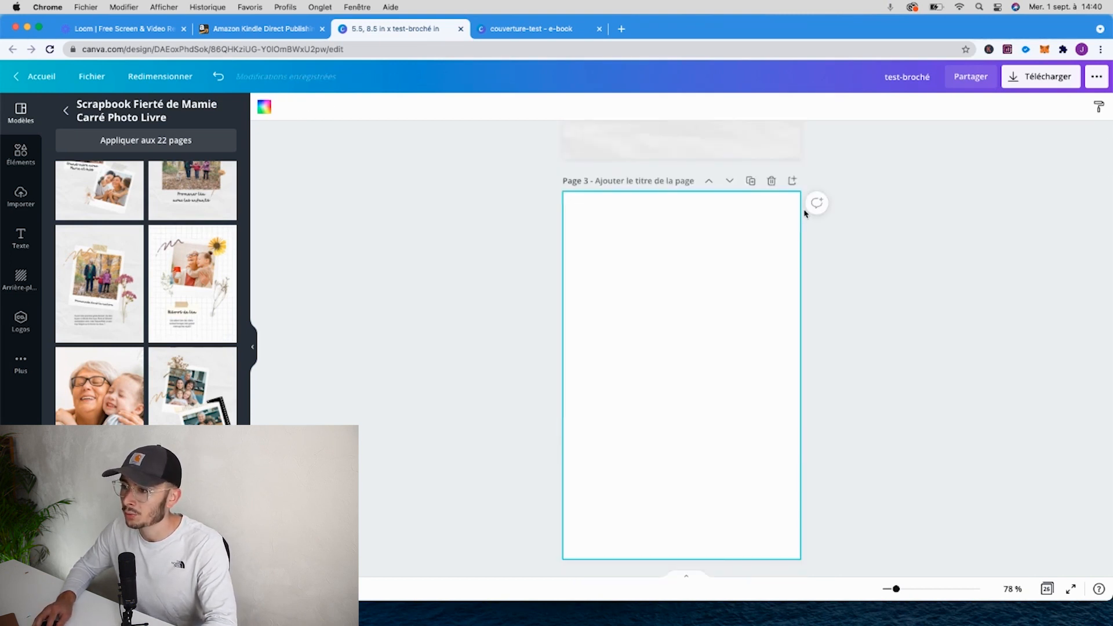
Return to the page overview and insert a page after each of pages 7, 19 and 24.
click(1048, 589)
scroll(489, 440, up, 4)
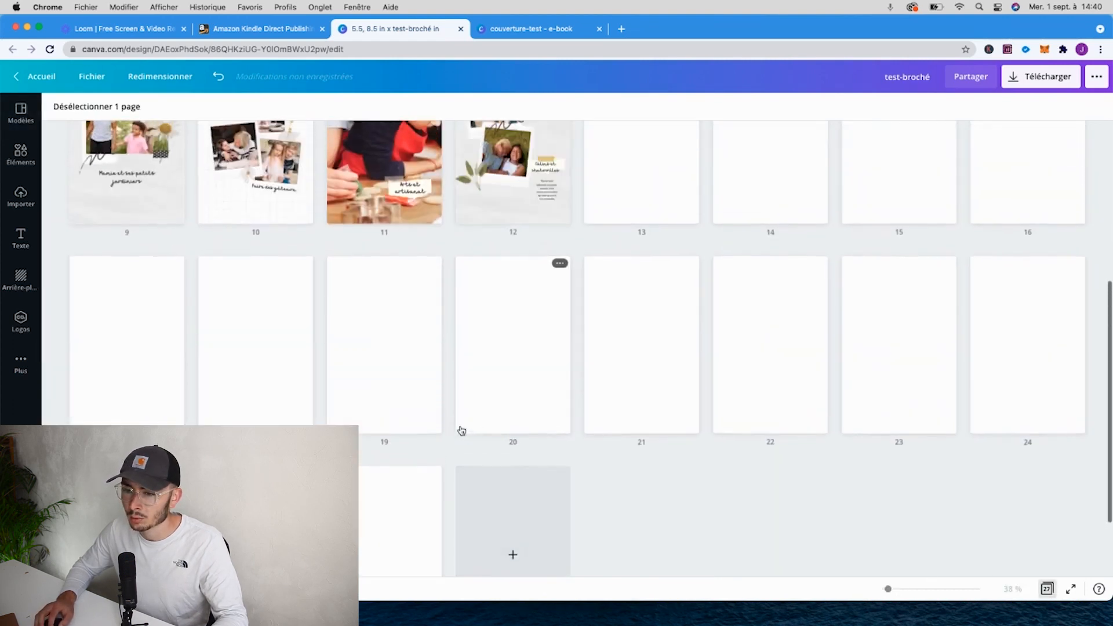
scroll(462, 429, up, 3)
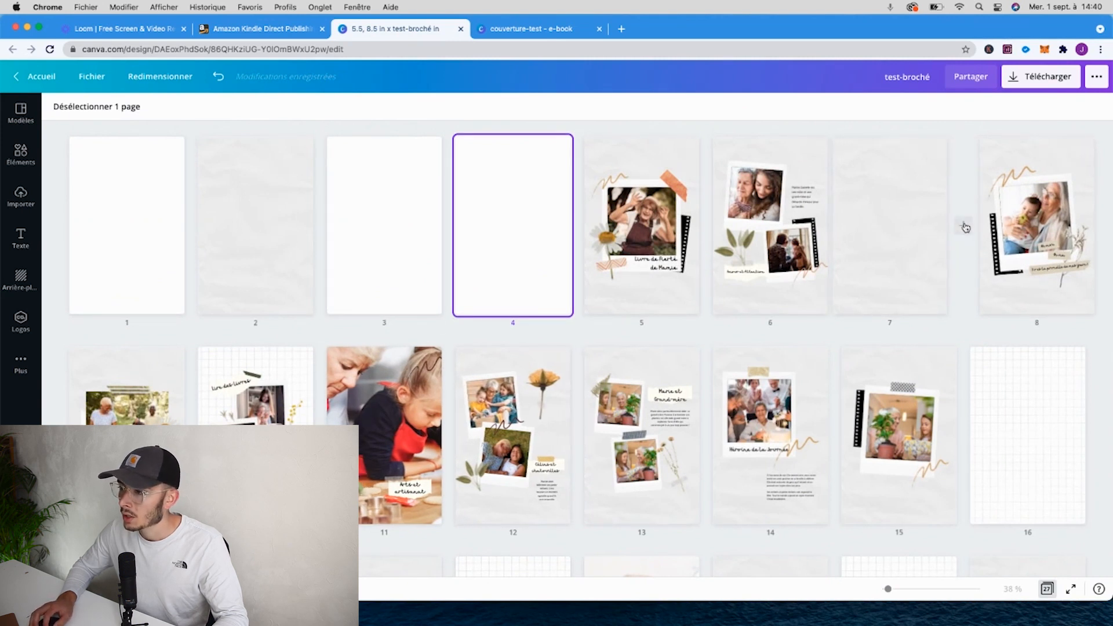
click(965, 228)
scroll(583, 316, down, 5)
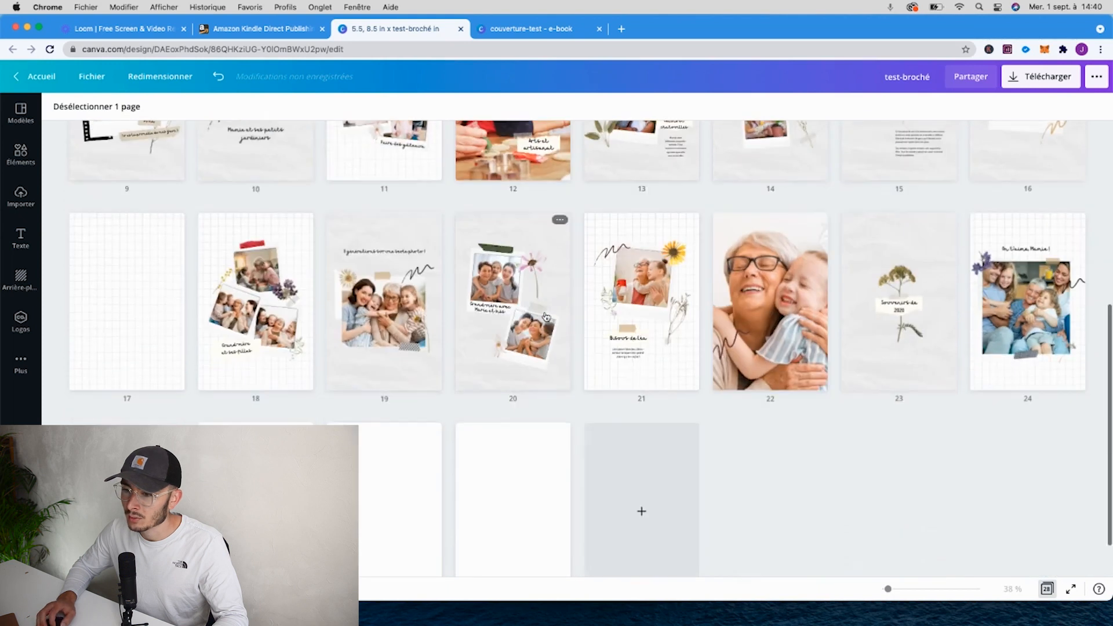
drag(504, 328, 458, 308)
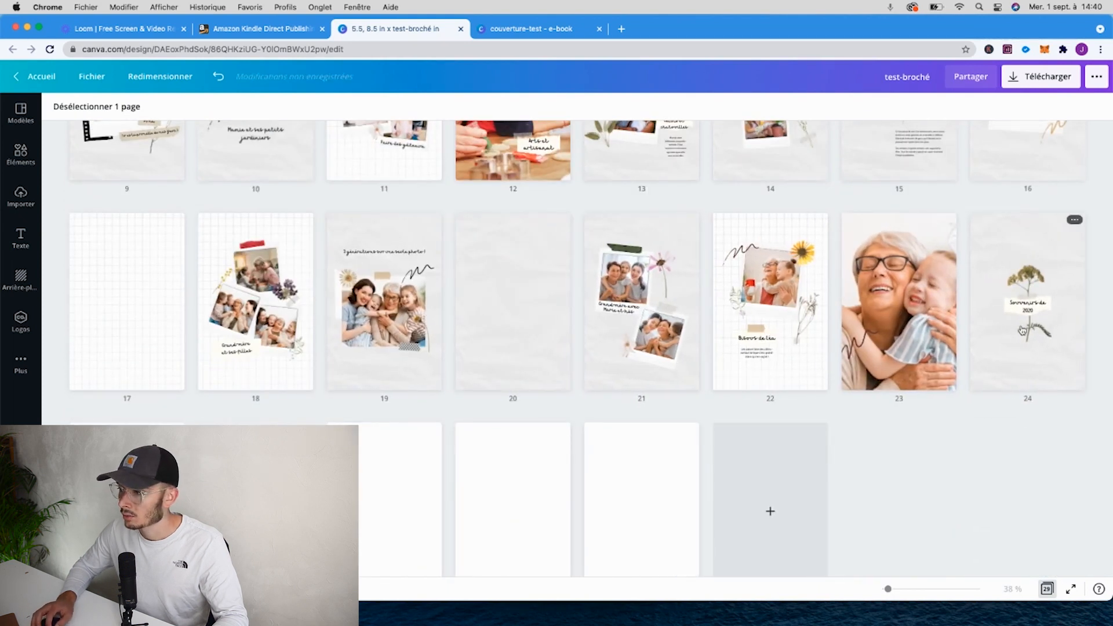
click(1089, 299)
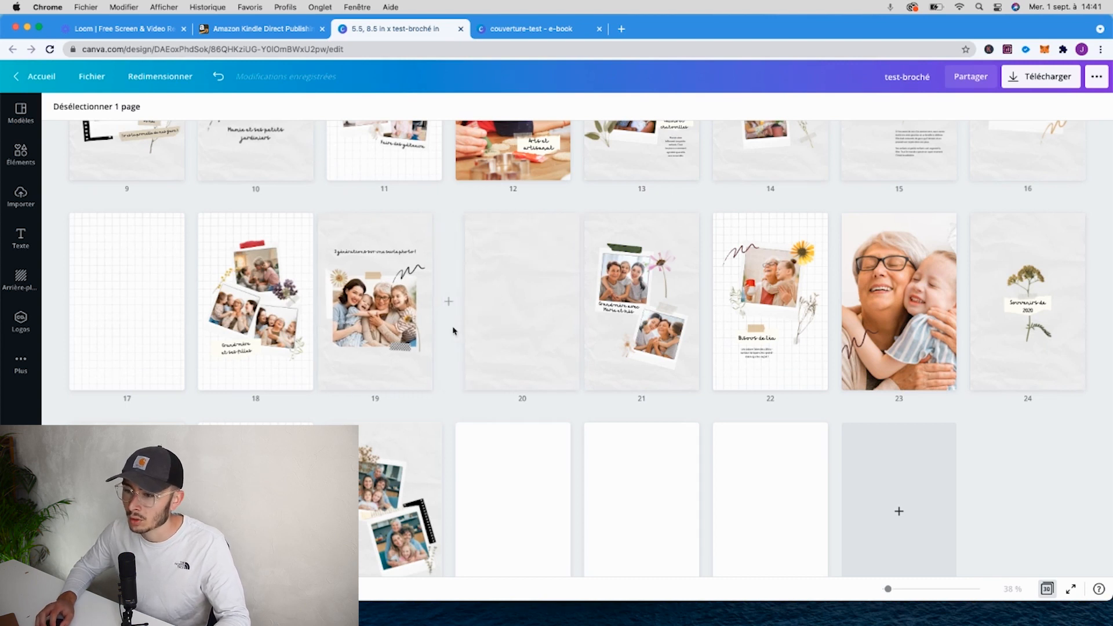
Switch to the couverture-test design and apply the pineapple "Fête d'été au bord de la piscine !" template to the cover page.
key(ctrl+Tab)
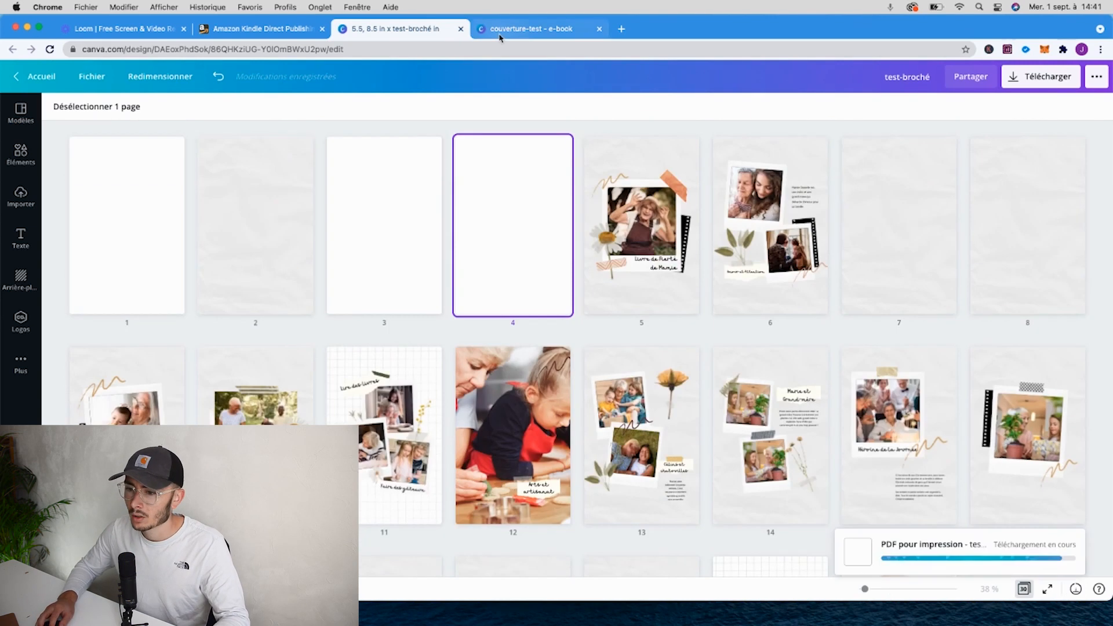
click(689, 337)
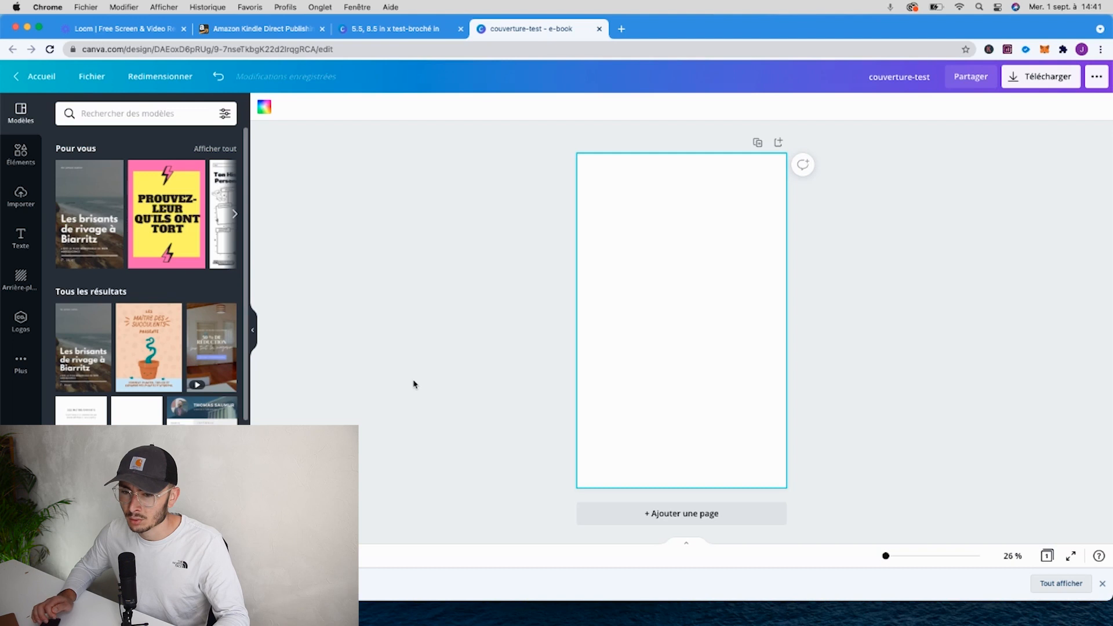
scroll(204, 351, down, 5)
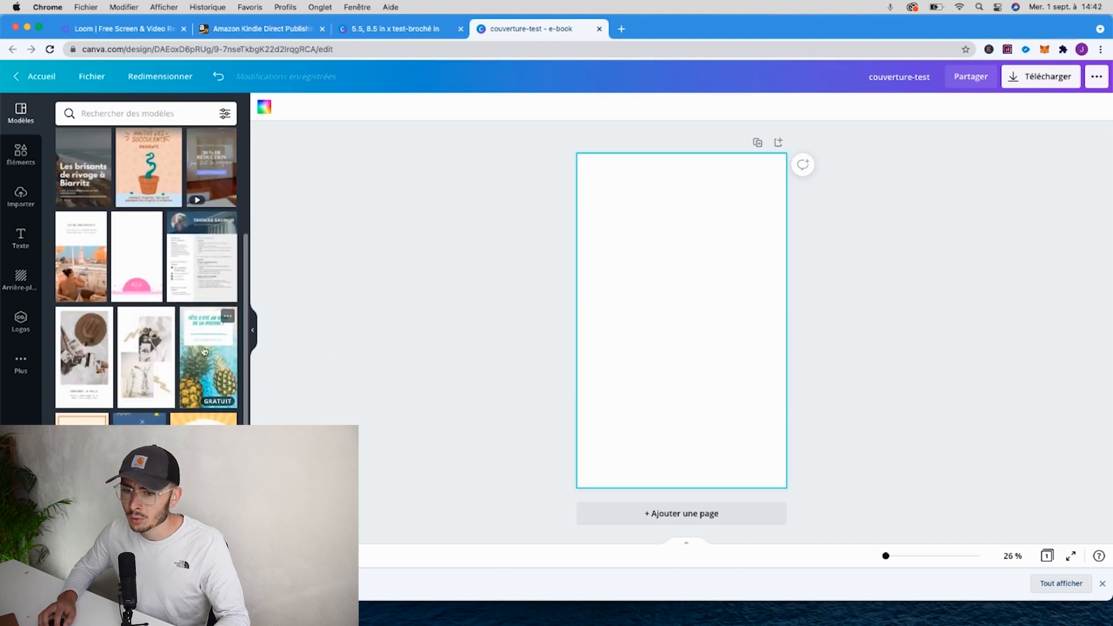
click(204, 351)
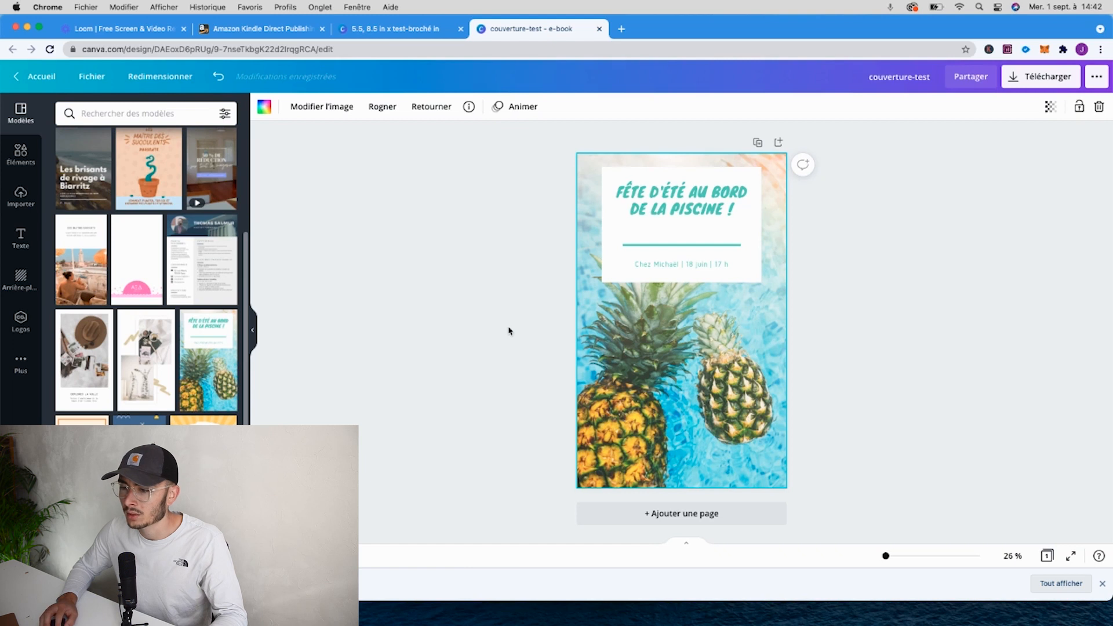
click(503, 349)
click(253, 330)
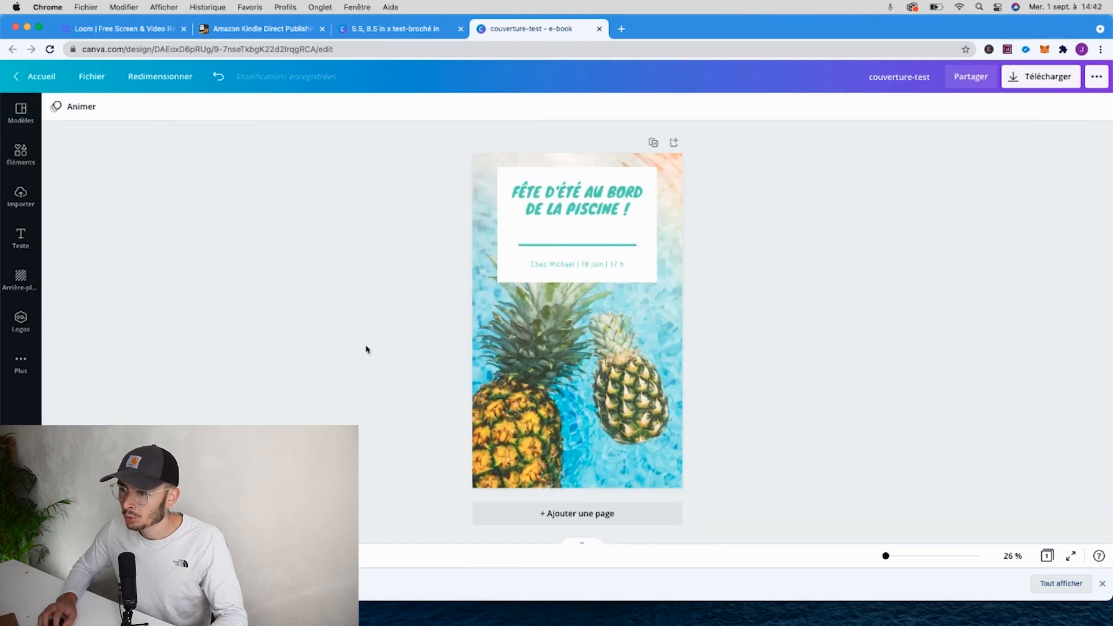
Download the cover design as a PNG file.
click(1042, 77)
click(1006, 156)
click(980, 112)
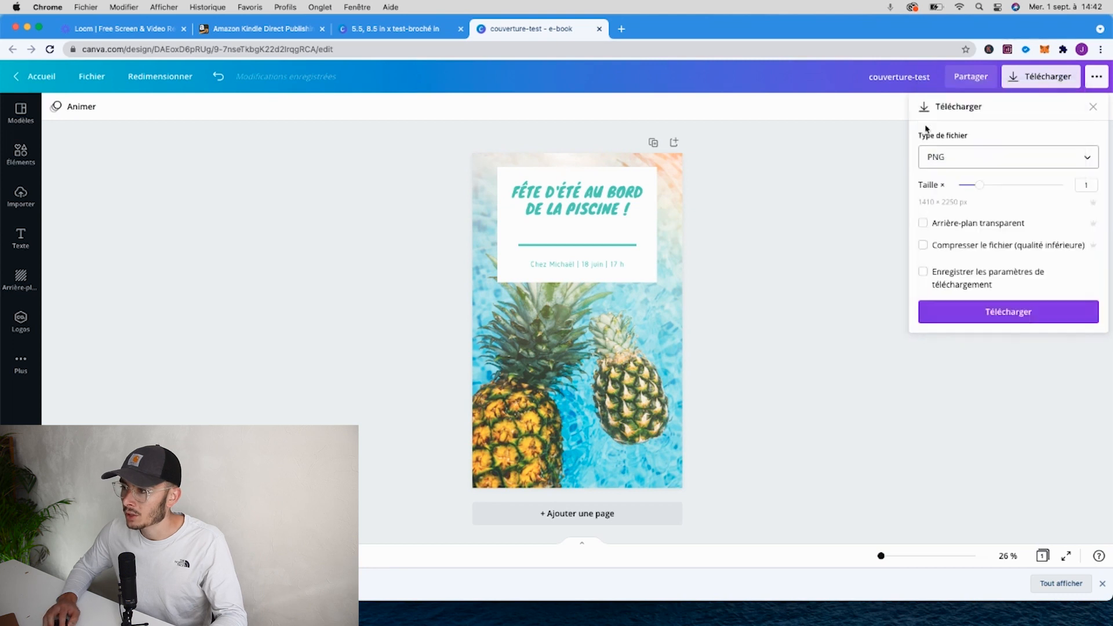
click(937, 310)
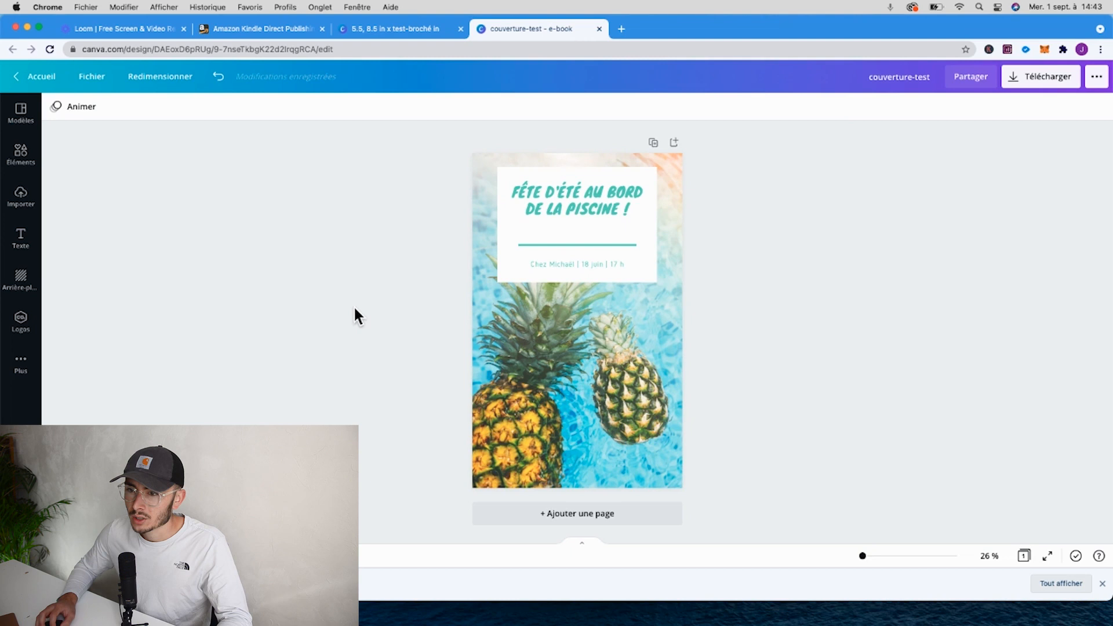
Switch to Kindle Direct Publishing, start a new paperback (Livre broché) and keep Français as its language.
click(261, 30)
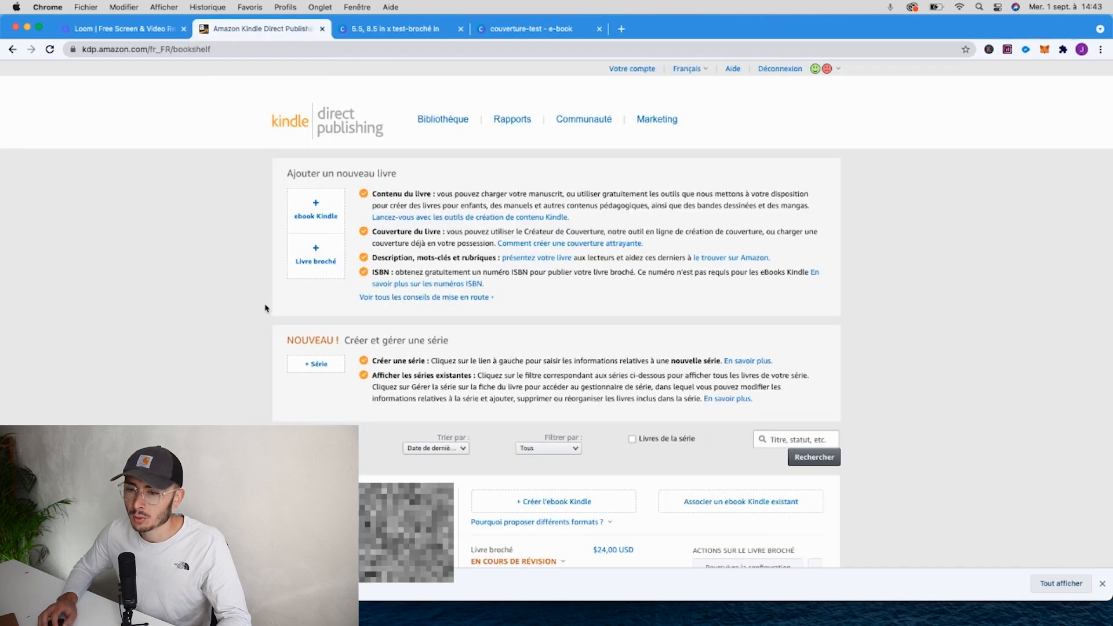
click(1103, 584)
click(305, 279)
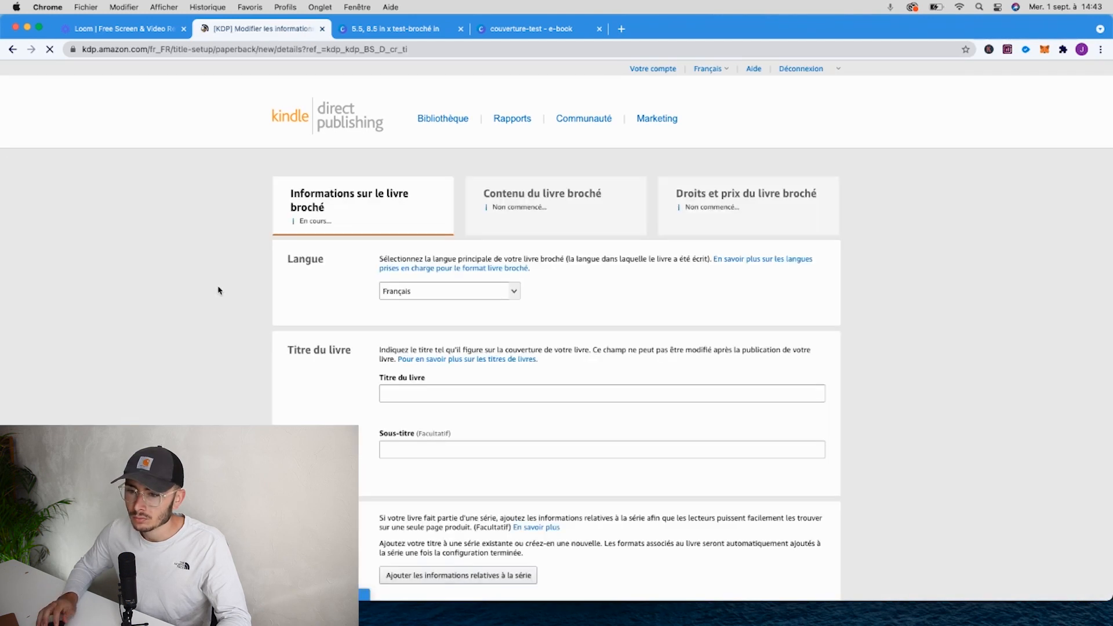
scroll(287, 336, down, 2)
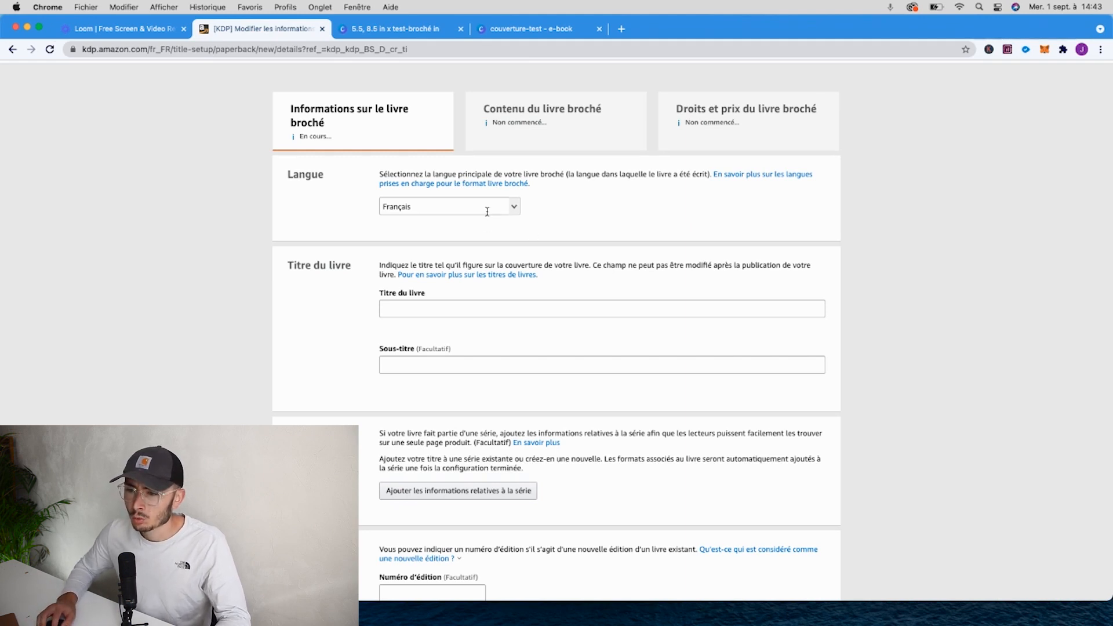
click(514, 207)
click(581, 224)
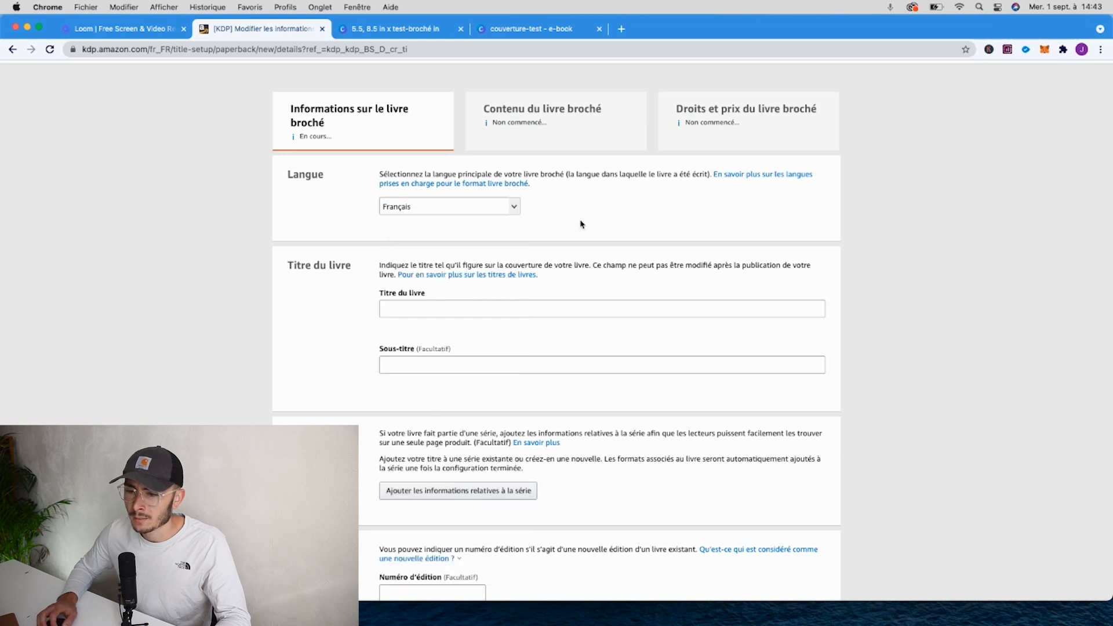
Set the book title to "Fête d'été au bord de la piscine", matching the cover, and leave the subtitle empty.
scroll(441, 302, down, 1)
click(423, 266)
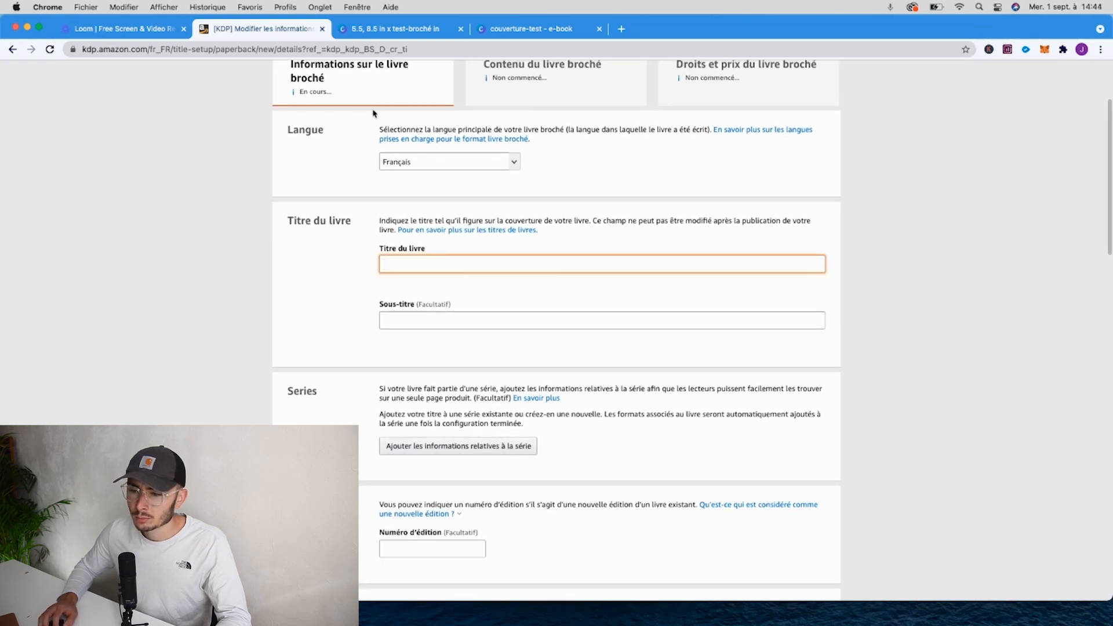
click(548, 29)
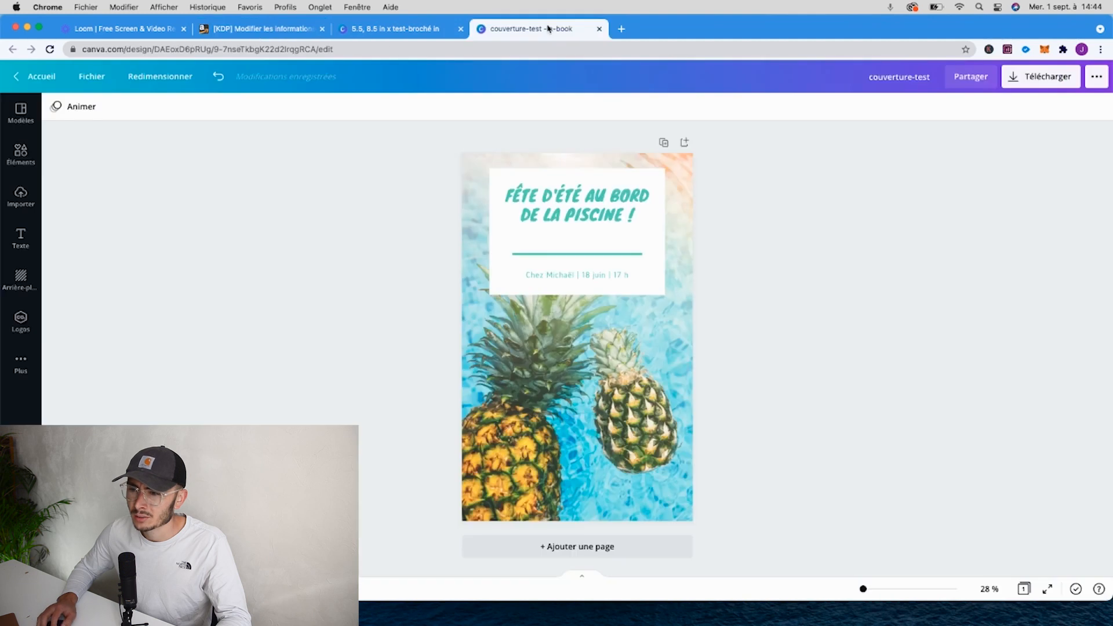
click(264, 28)
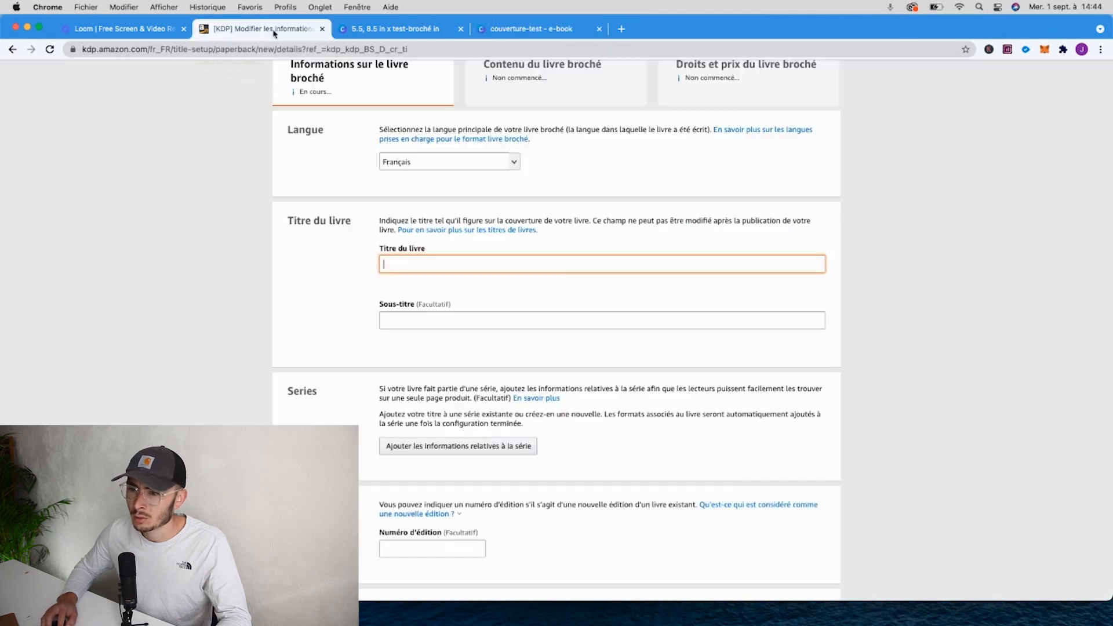
text(Fête d'été au bord de la piscine)
scroll(356, 311, down, 4)
key(Tab)
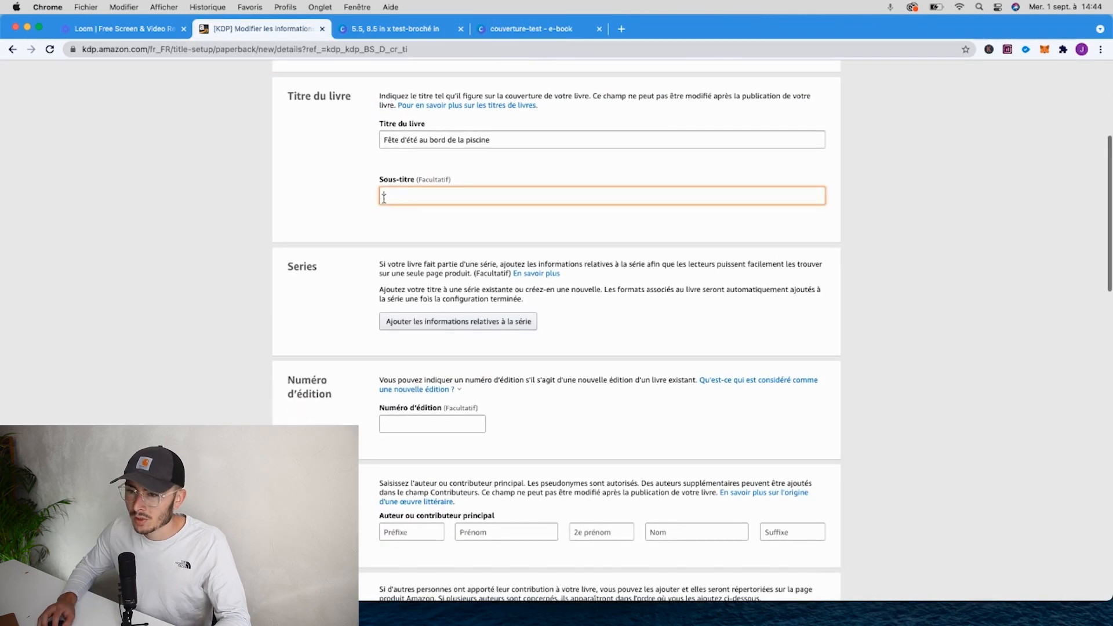
click(367, 222)
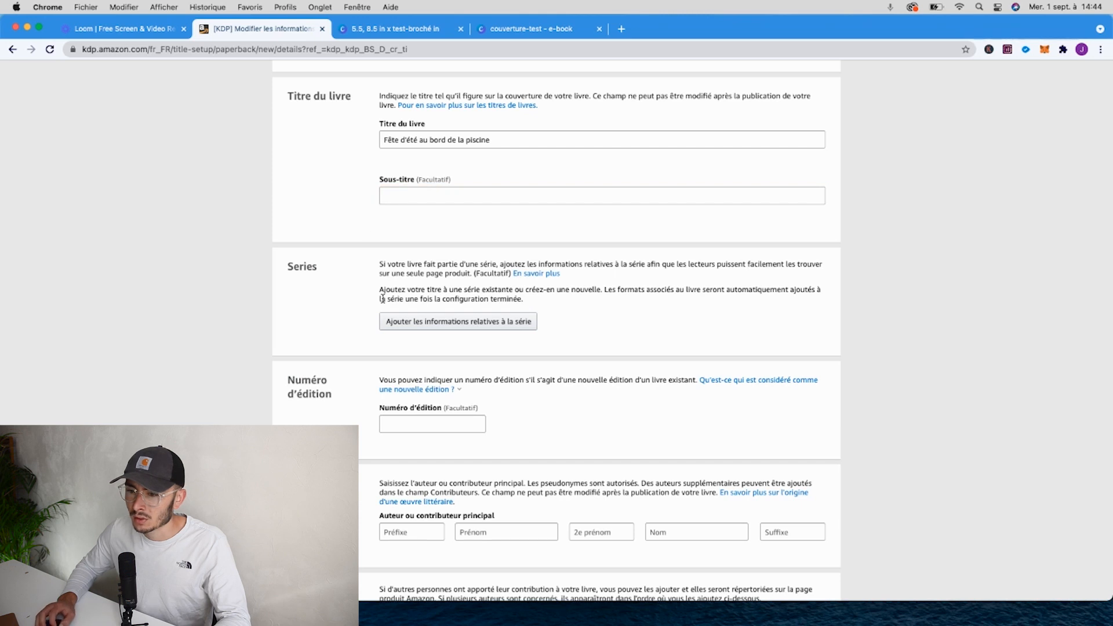
scroll(377, 302, down, 5)
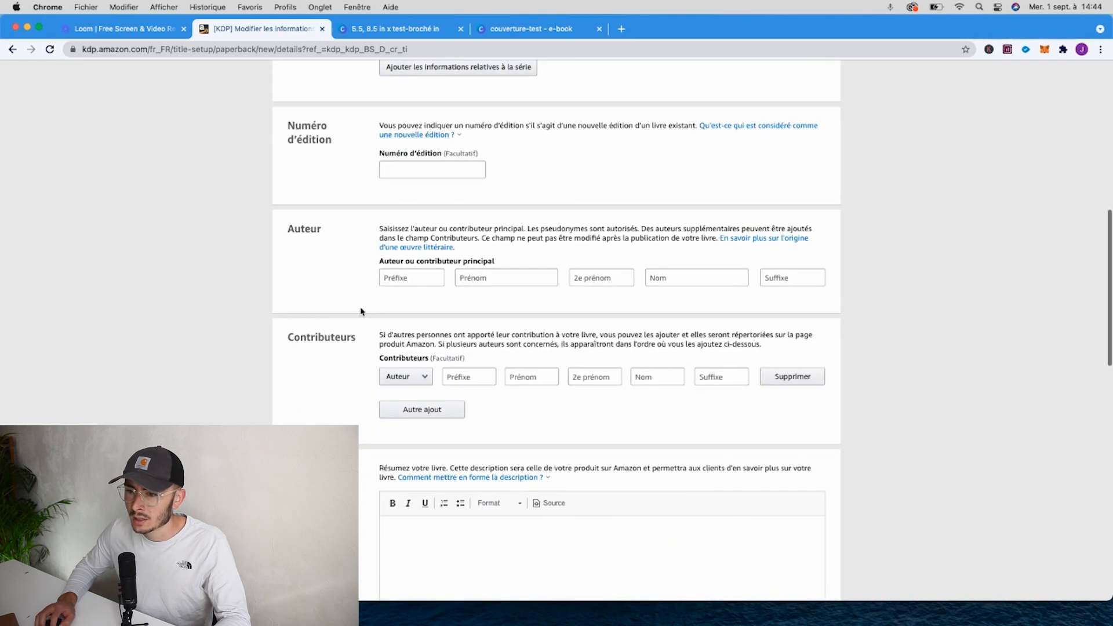
click(492, 279)
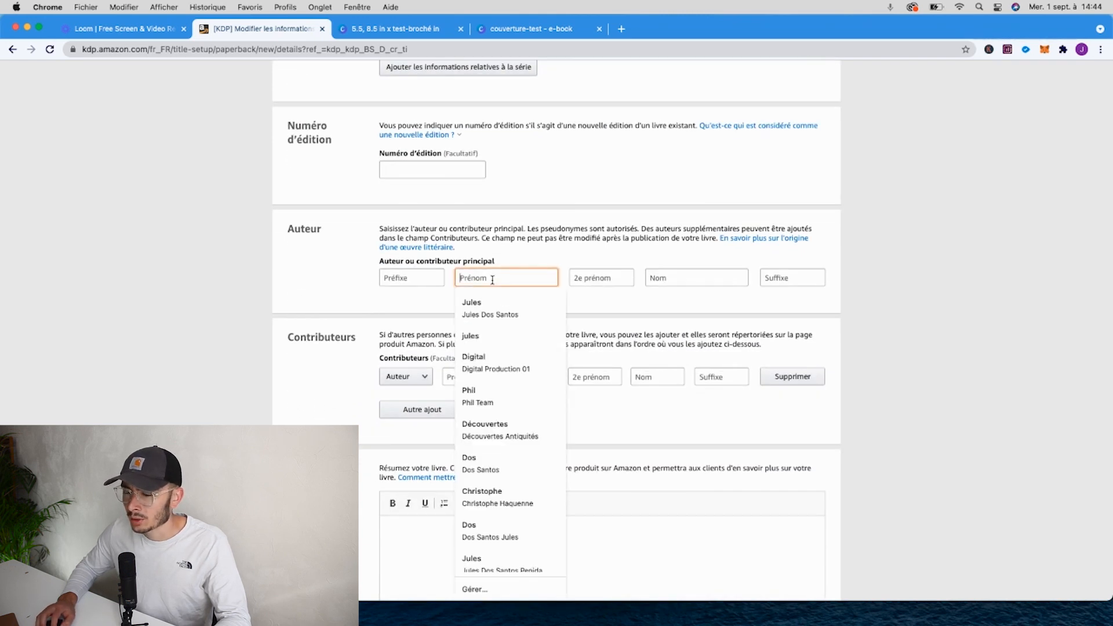
click(528, 261)
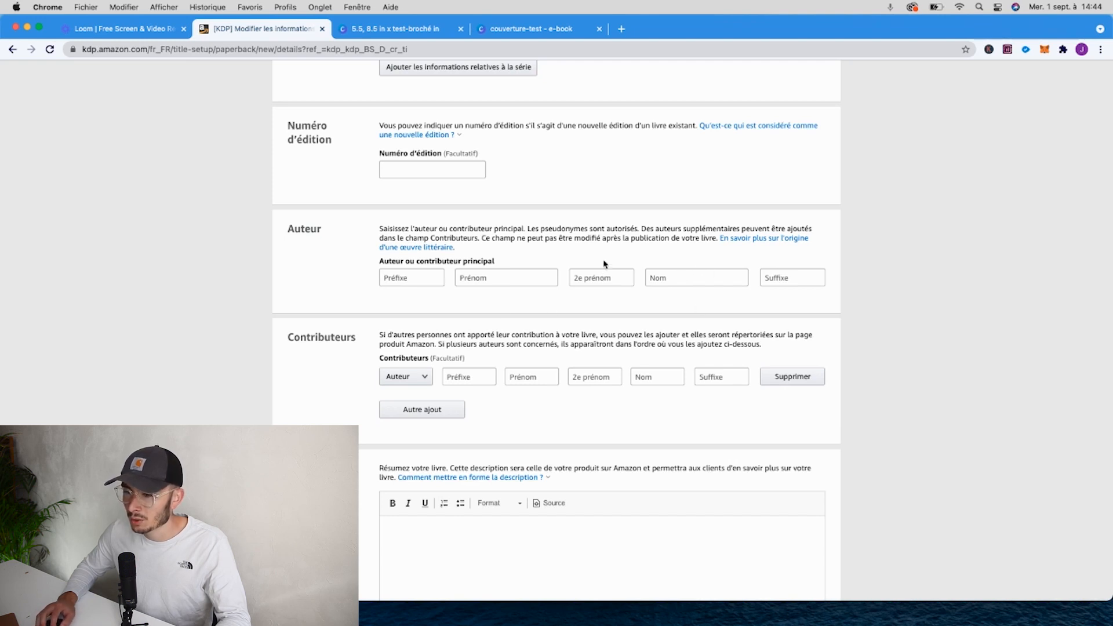
click(504, 276)
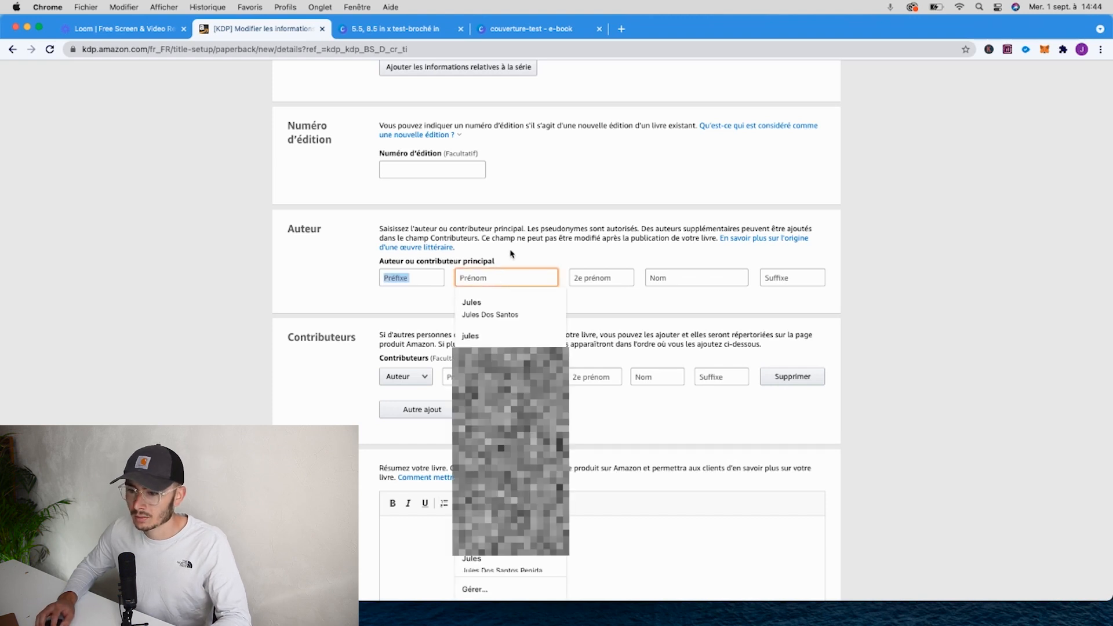
click(512, 253)
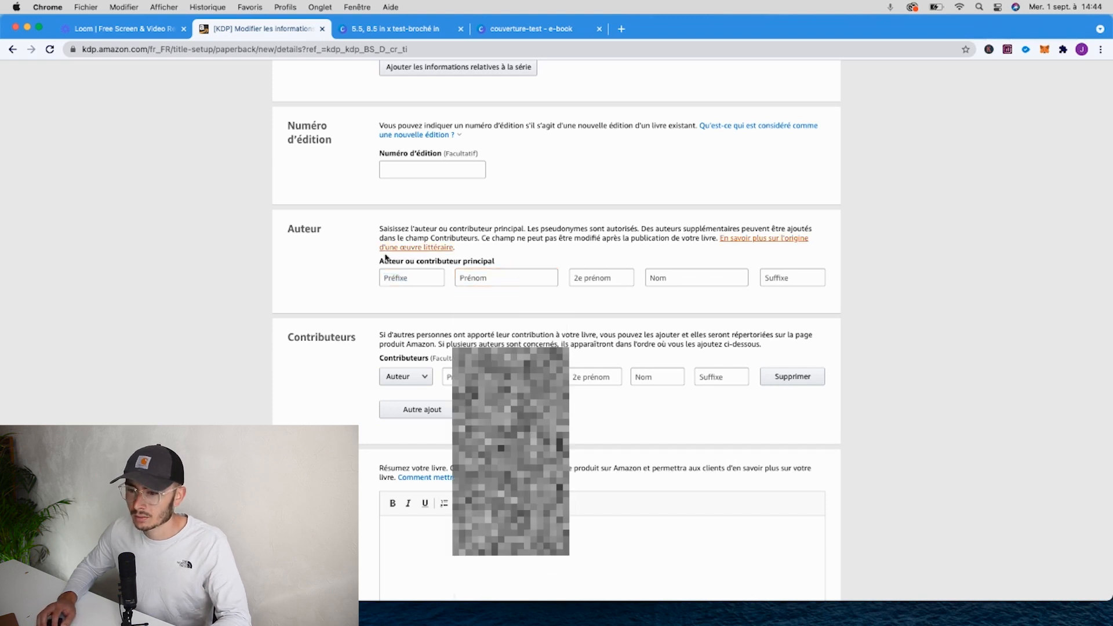
Enter the main author's first name and last name, leaving the prefix, middle name and suffix empty.
click(481, 278)
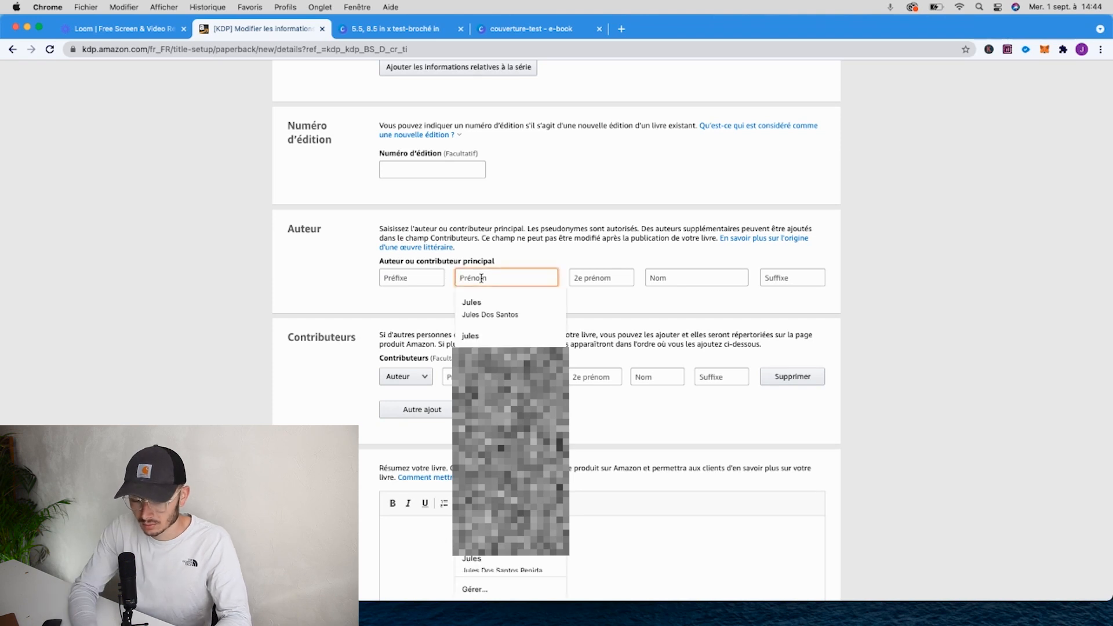
text(Jean)
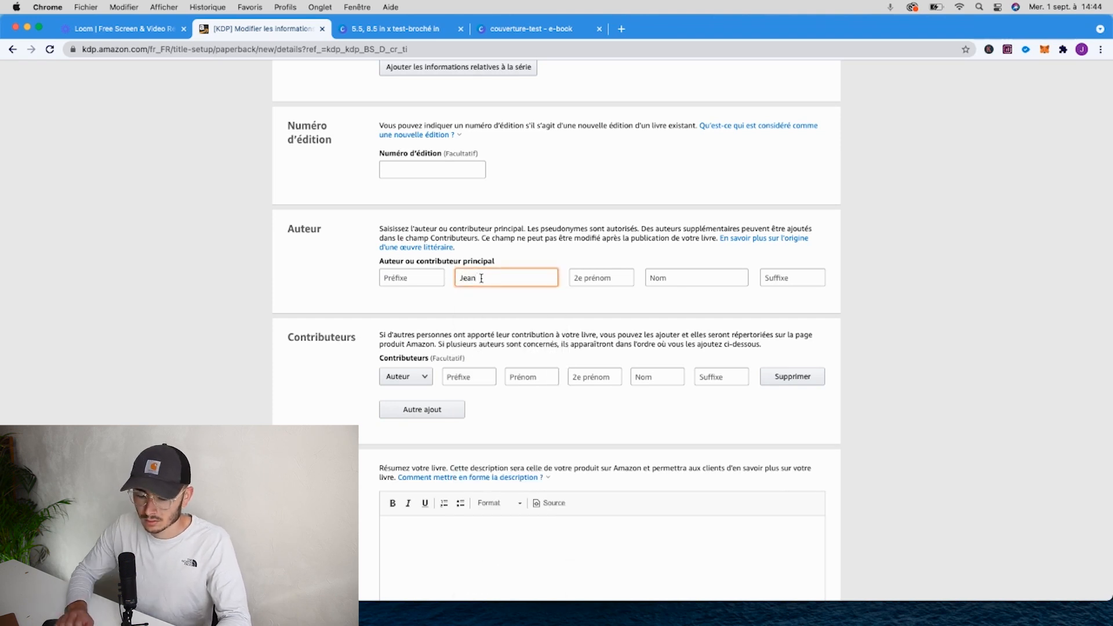
key(Tab)
key(Tab)
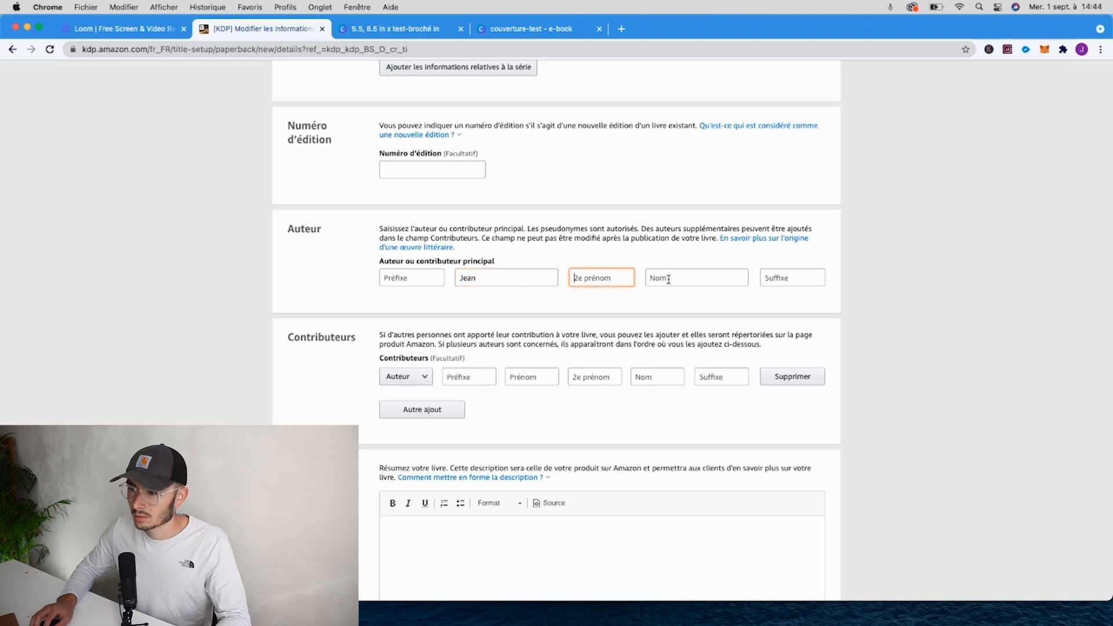
text(Dupont)
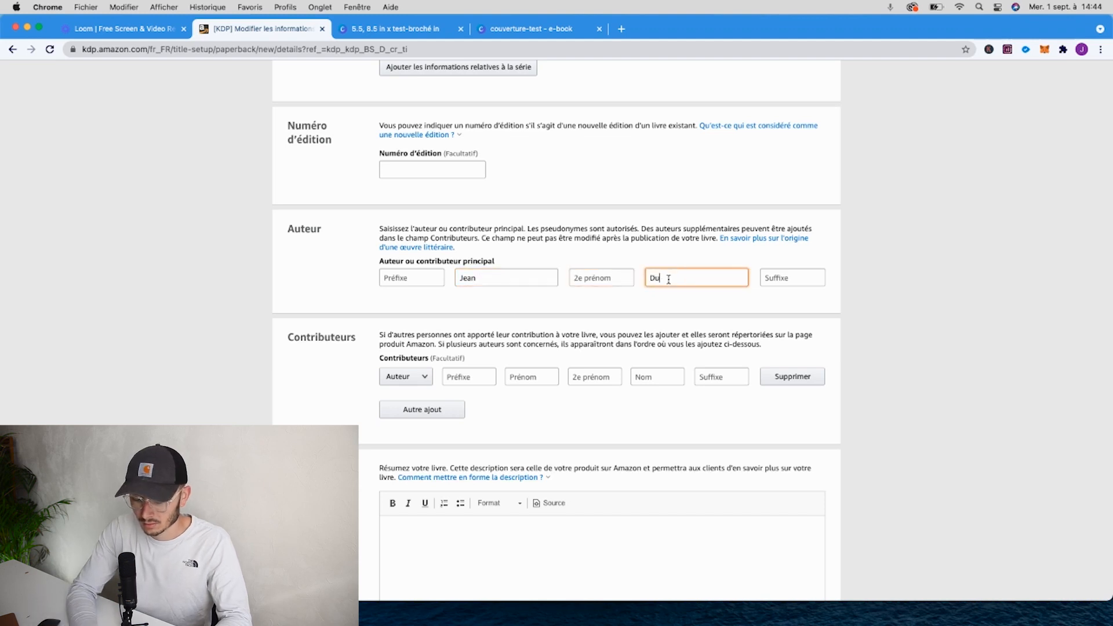
key(BackSpace)
key(BackSpace)
key(BackSpace)
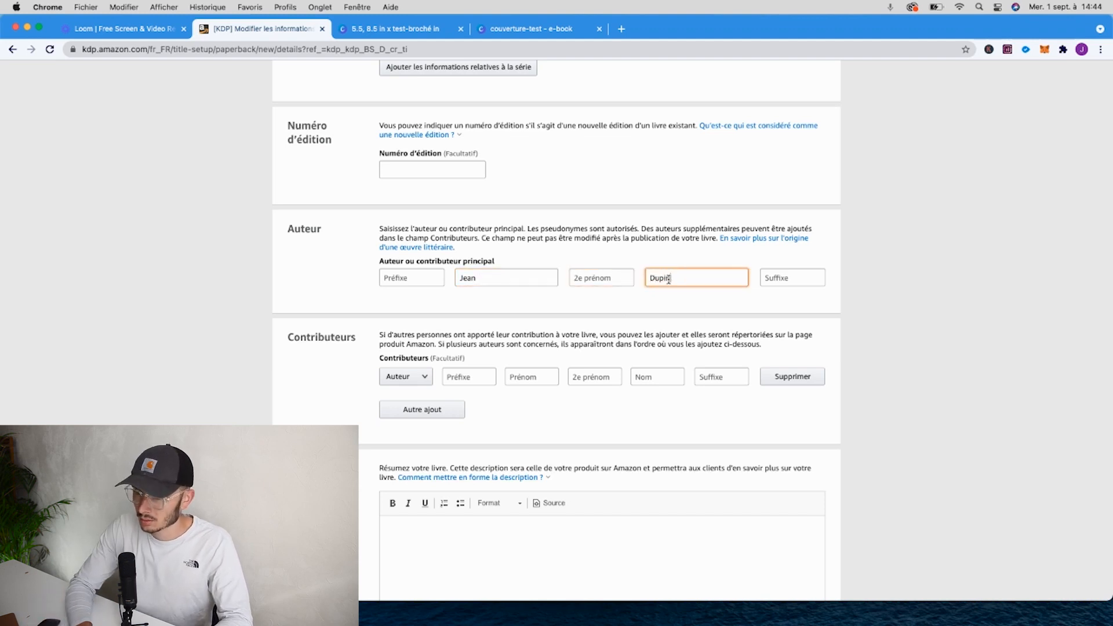
text(on)
text(ont)
click(572, 311)
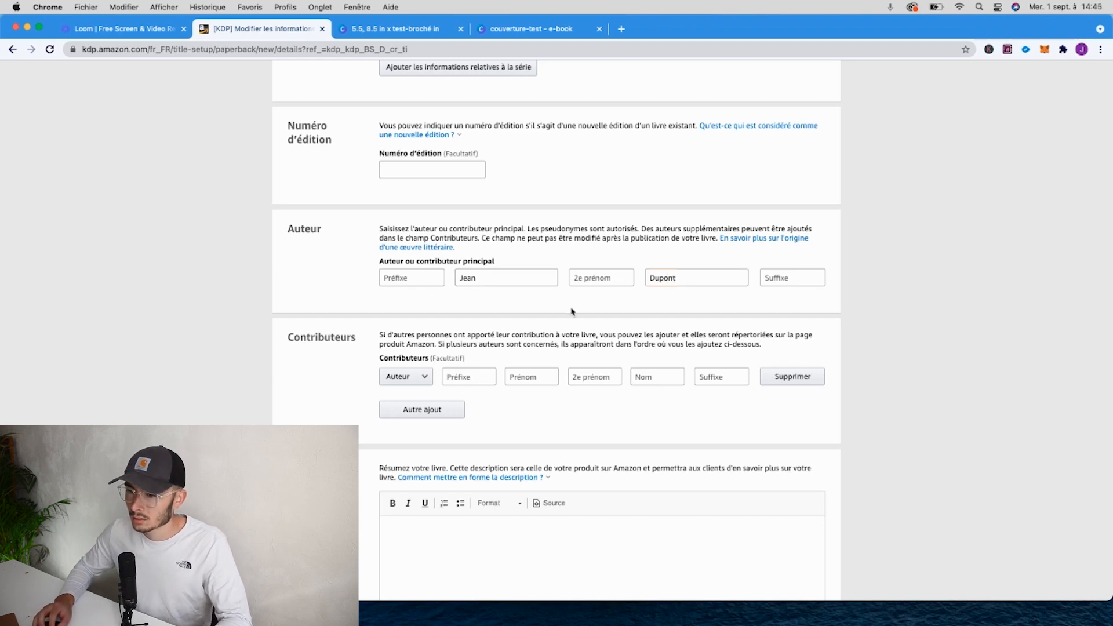
Leave the contributors empty and fill in the book description with a short text defining what a "livre" is.
scroll(351, 325, down, 3)
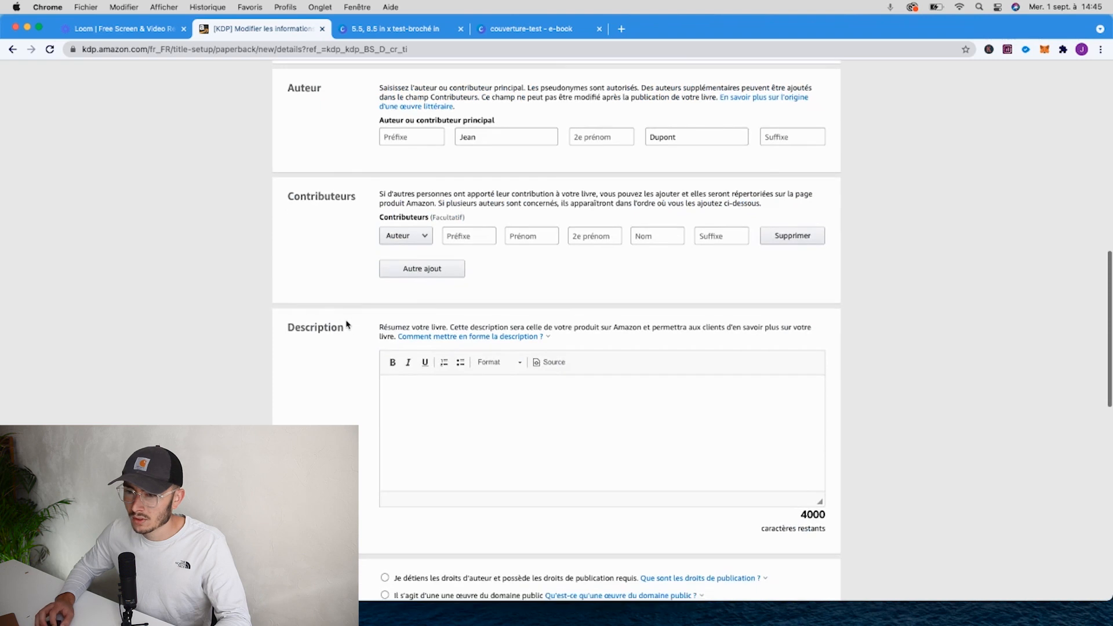
scroll(351, 325, down, 2)
scroll(351, 321, up, 4)
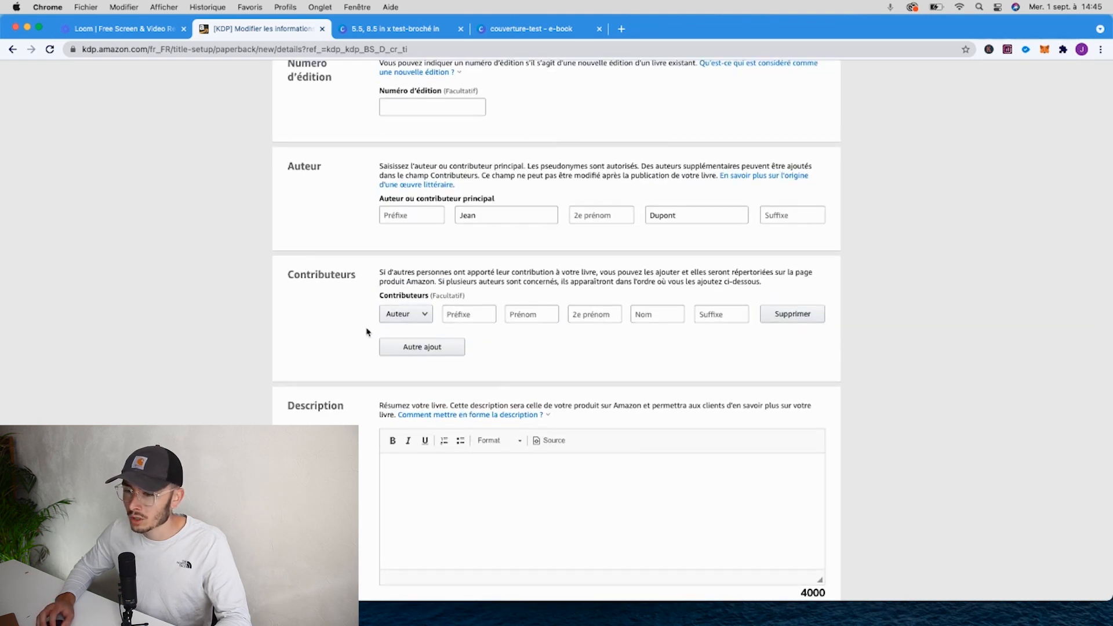
scroll(363, 366, down, 3)
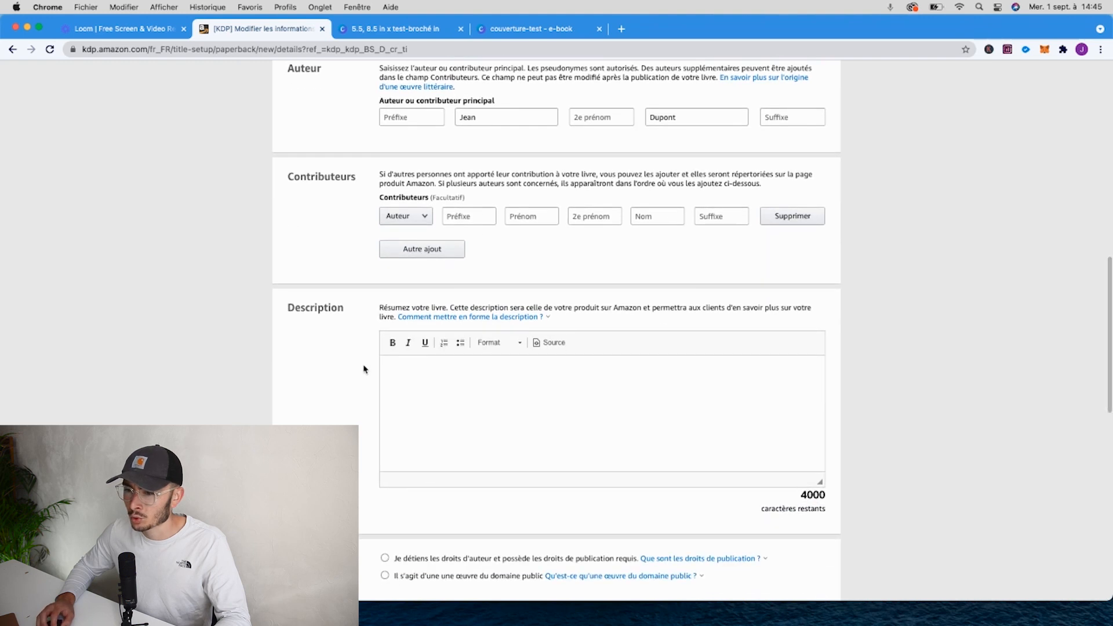
click(430, 389)
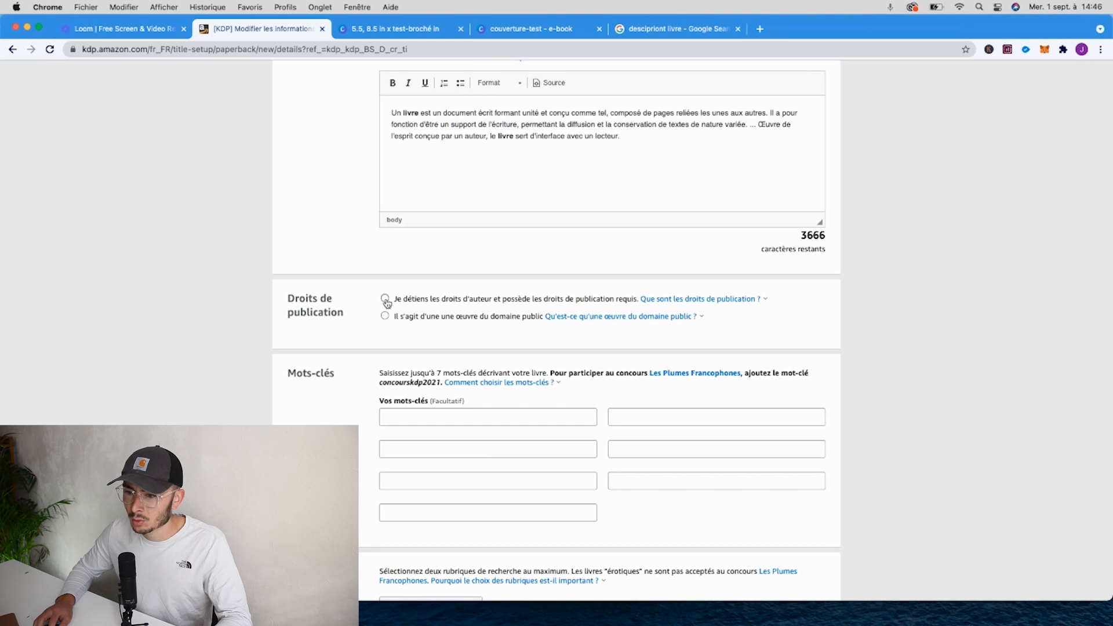
Declare that you hold the copyright and the required publishing rights, and leave the optional keywords empty.
click(386, 300)
scroll(355, 383, down, 3)
click(403, 326)
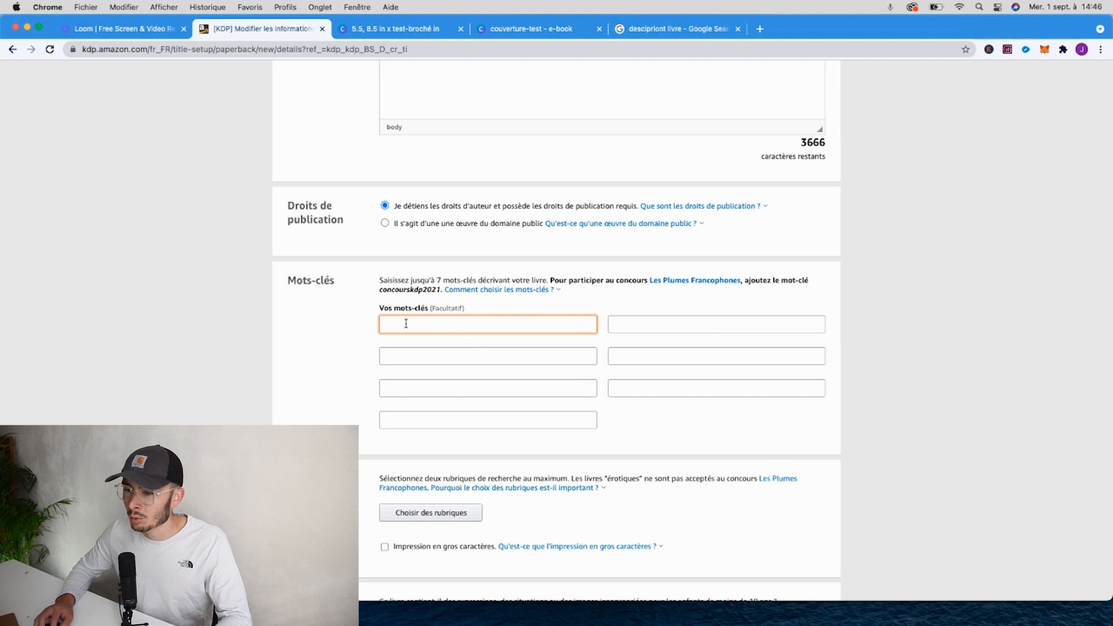
click(621, 324)
drag(435, 308, 477, 313)
click(444, 310)
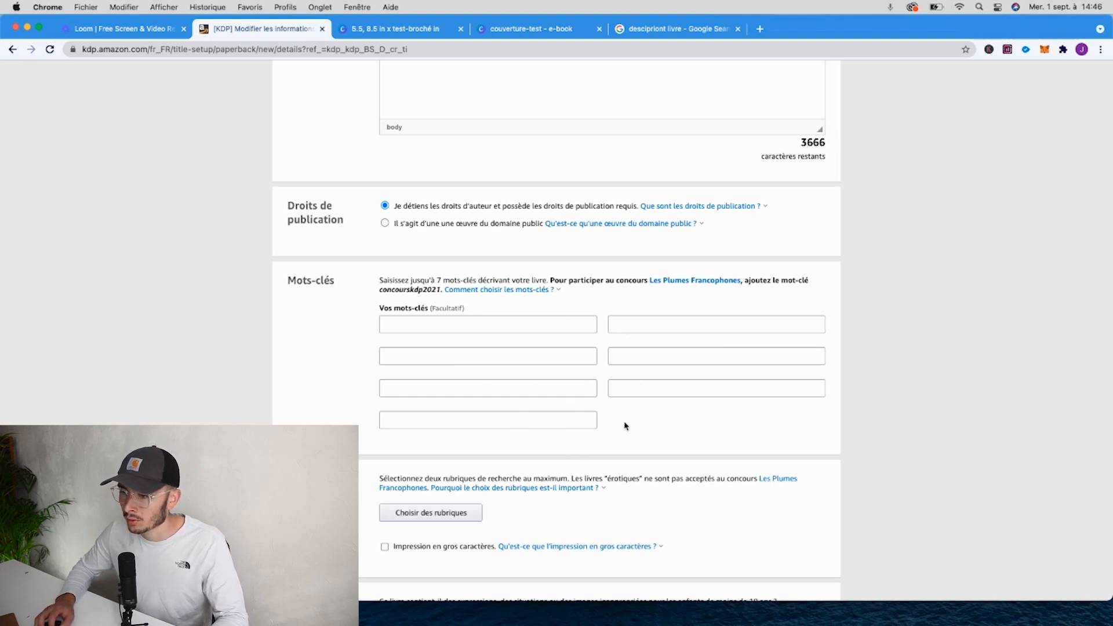
Assign the book to the category Non-fiction > Animaux de compagnie > Général.
scroll(619, 423, down, 2)
scroll(619, 423, down, 1)
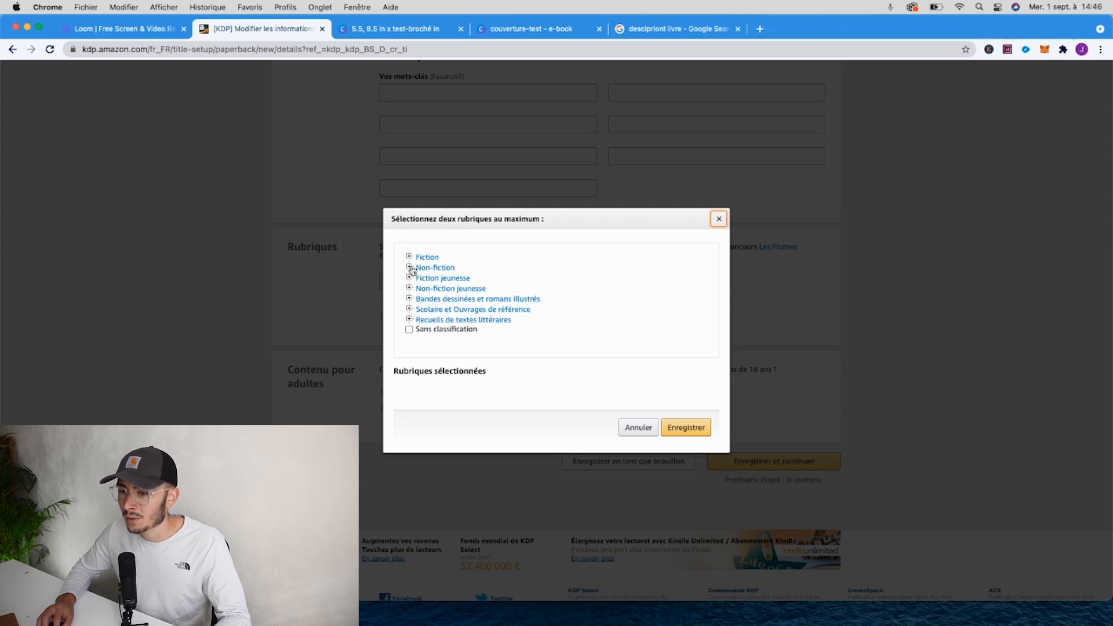
click(410, 268)
scroll(420, 279, down, 6)
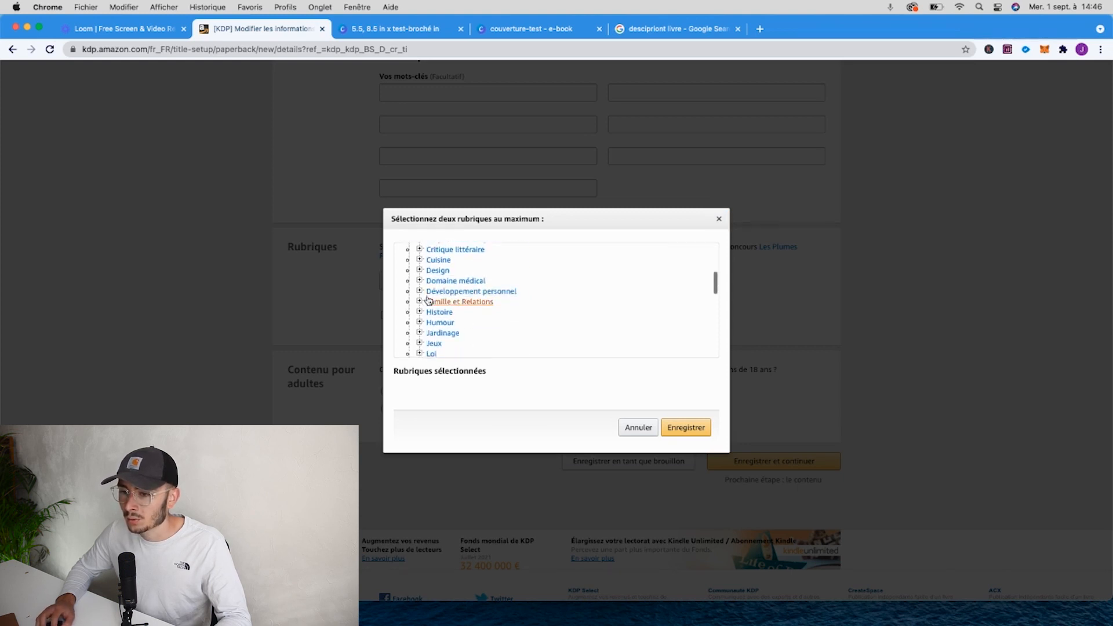
click(420, 278)
scroll(436, 292, down, 5)
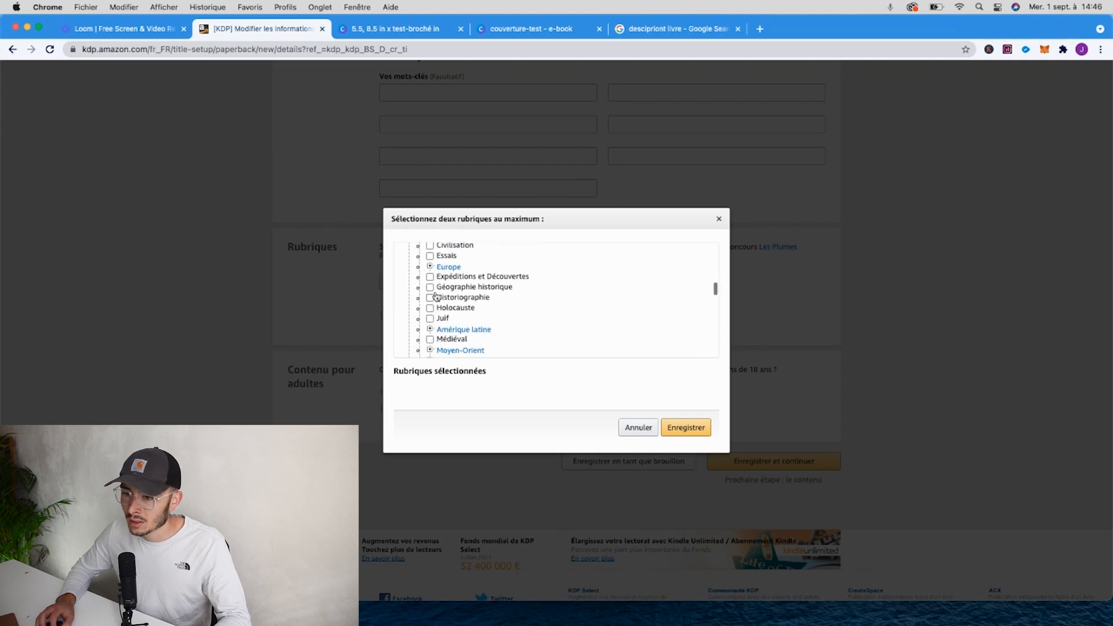
scroll(437, 296, down, 10)
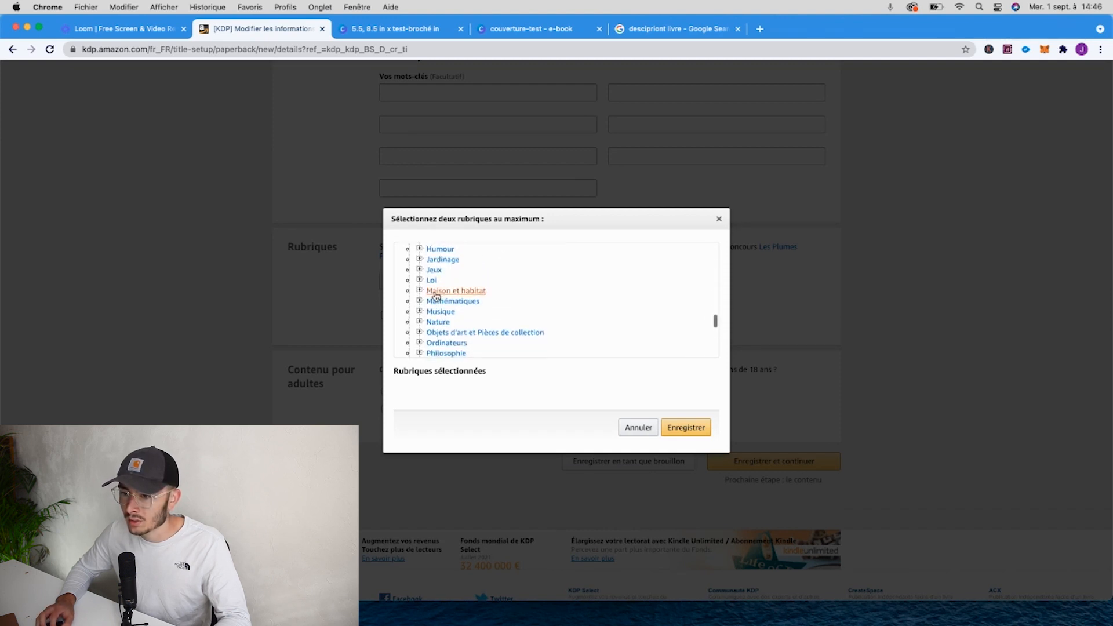
scroll(435, 296, up, 15)
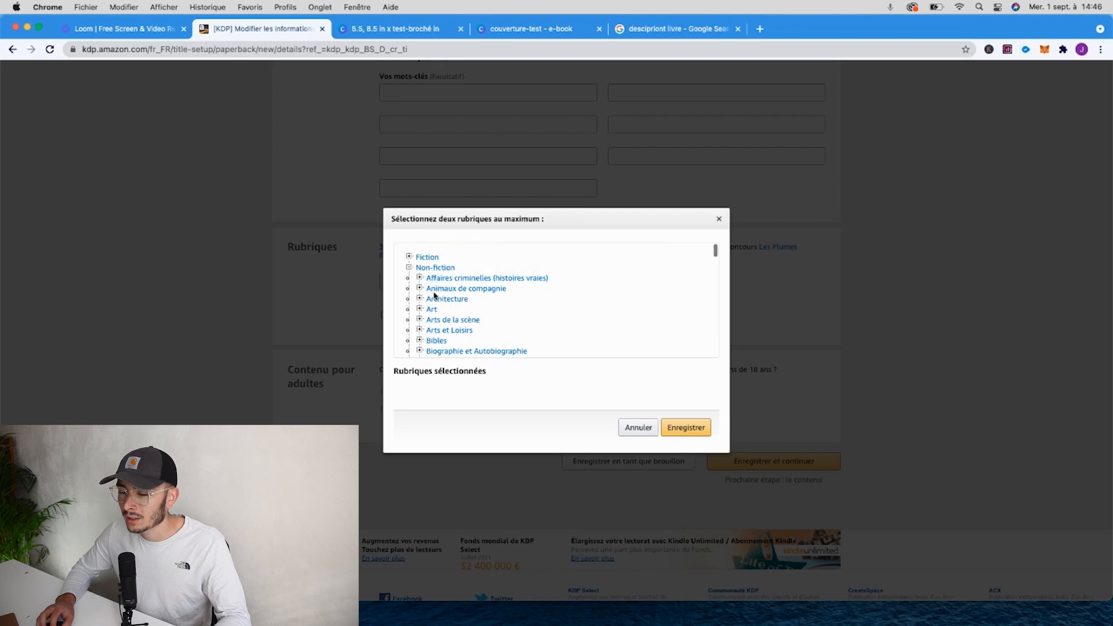
click(641, 429)
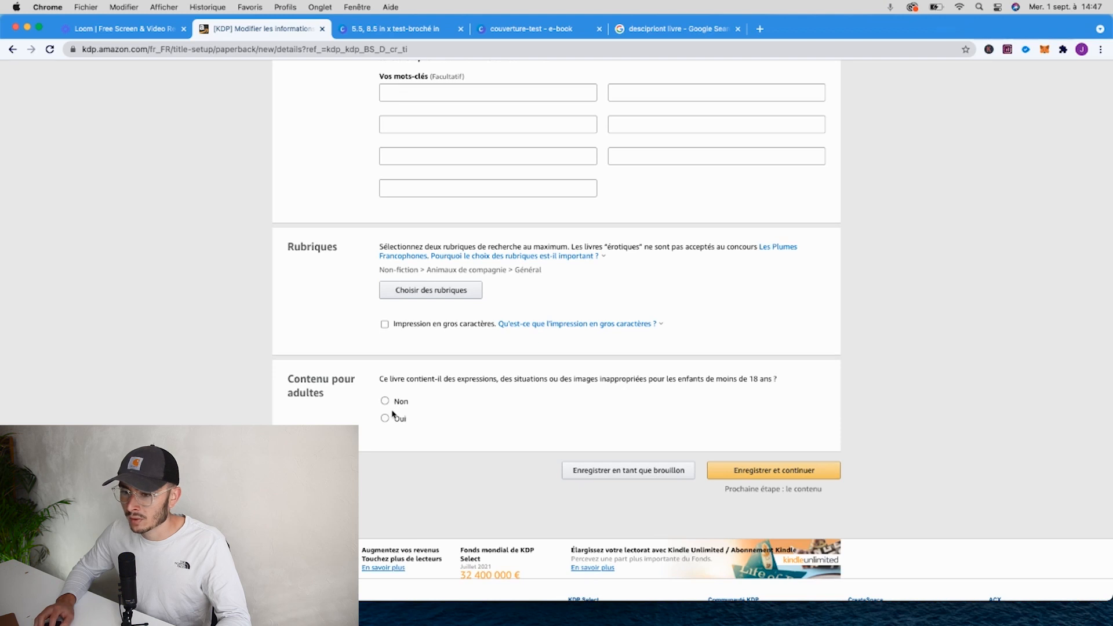
Declare that the book has no content unsuitable for under-18s, and save the details to continue to the content stage.
click(386, 403)
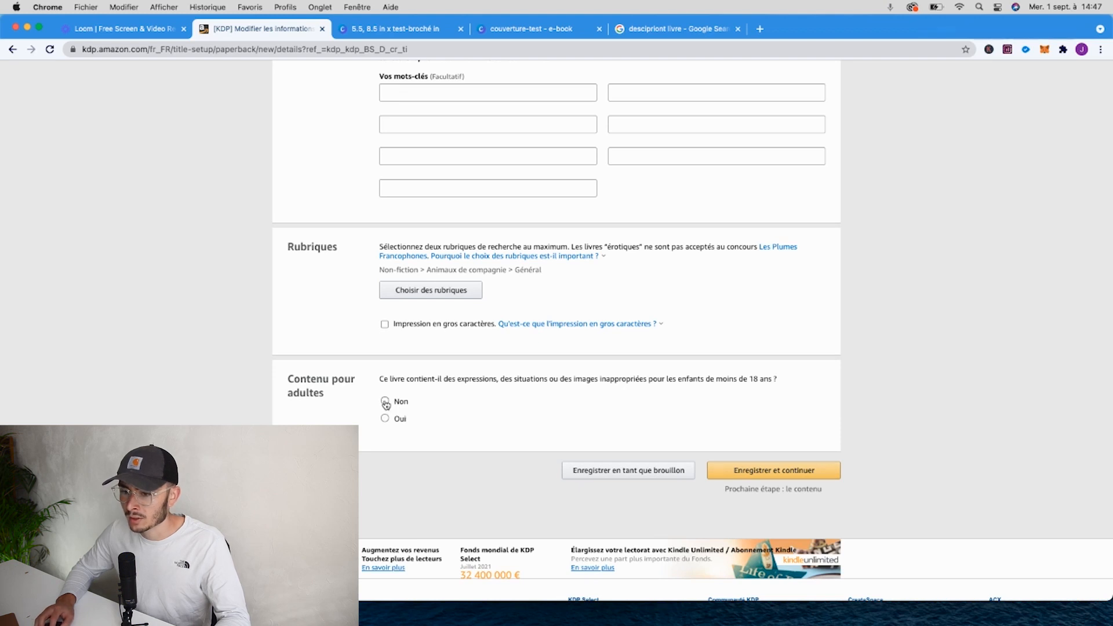
click(781, 472)
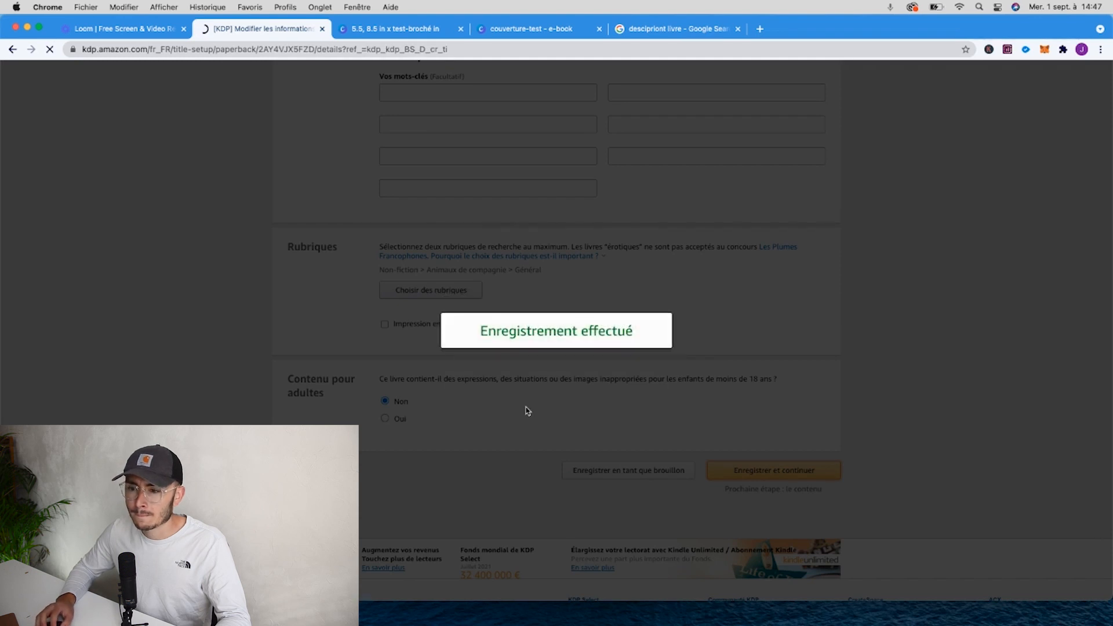
scroll(528, 413, down, 3)
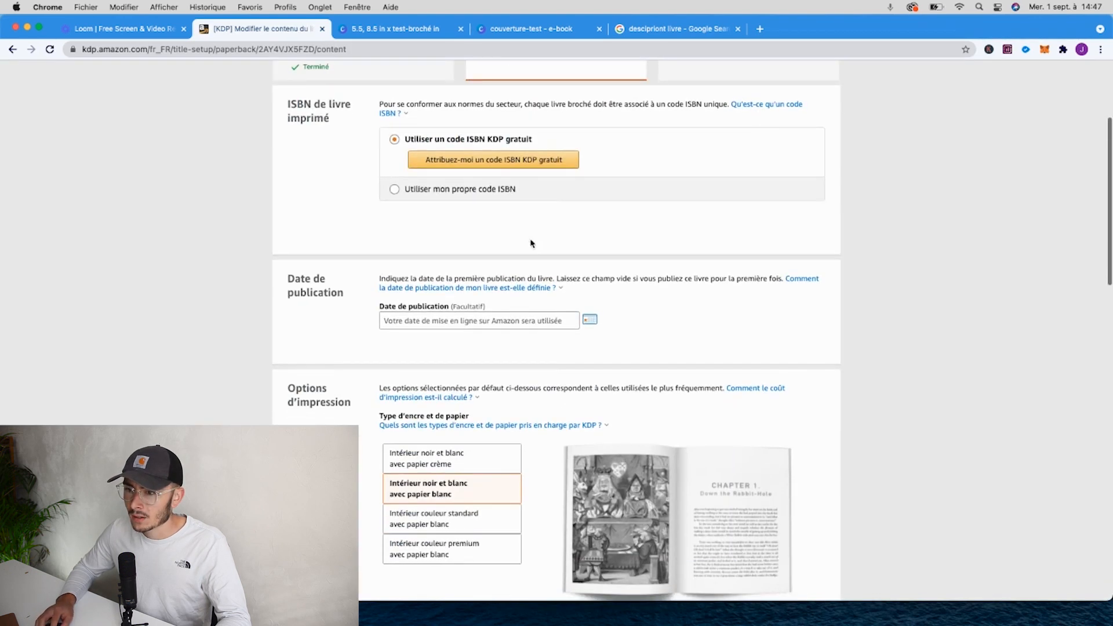
scroll(486, 206, up, 1)
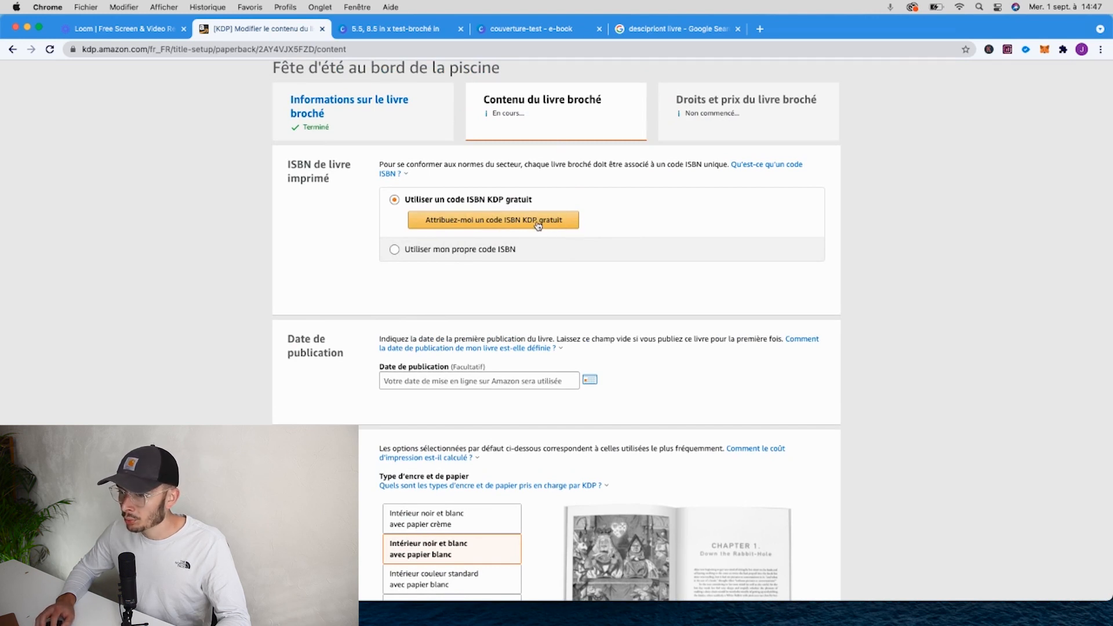
click(563, 223)
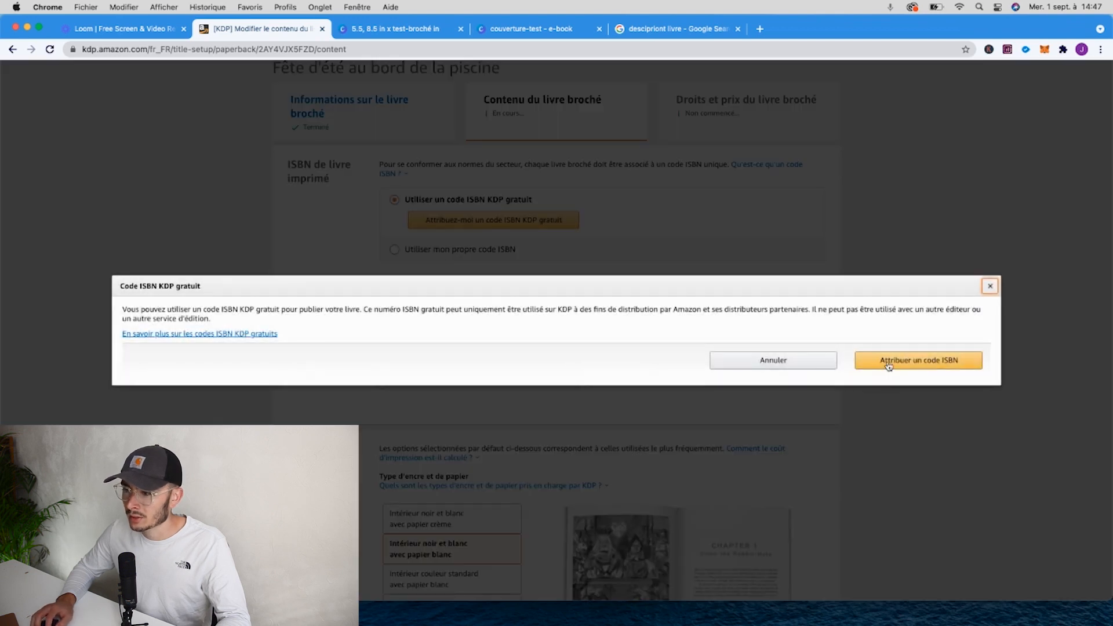
click(989, 286)
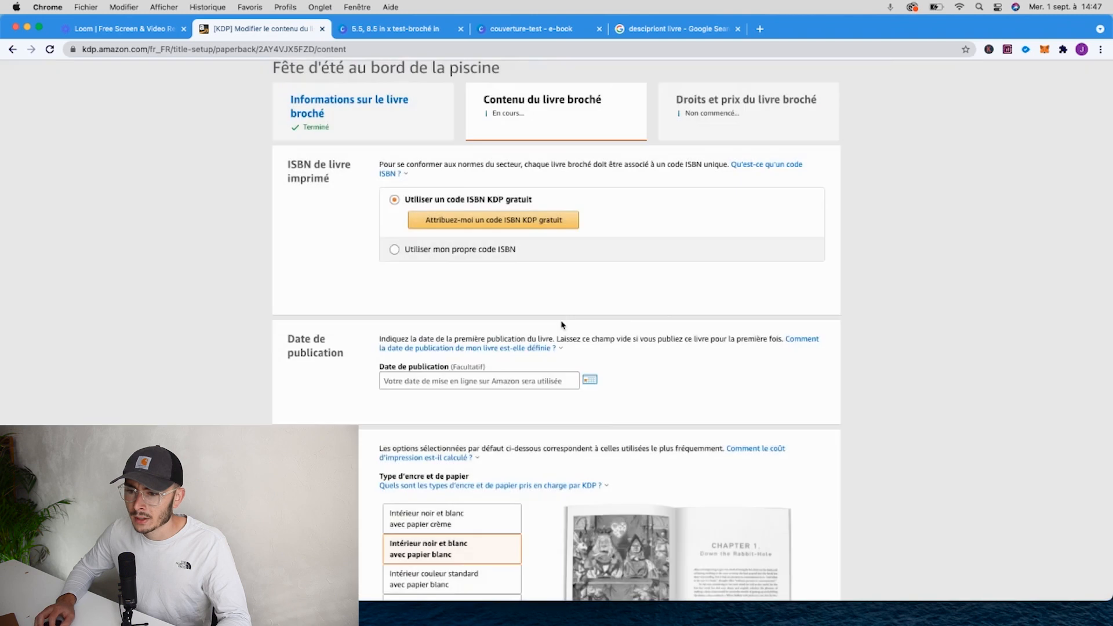
Set the paperback's publication date to 01/09/2021.
scroll(562, 321, down, 5)
click(522, 211)
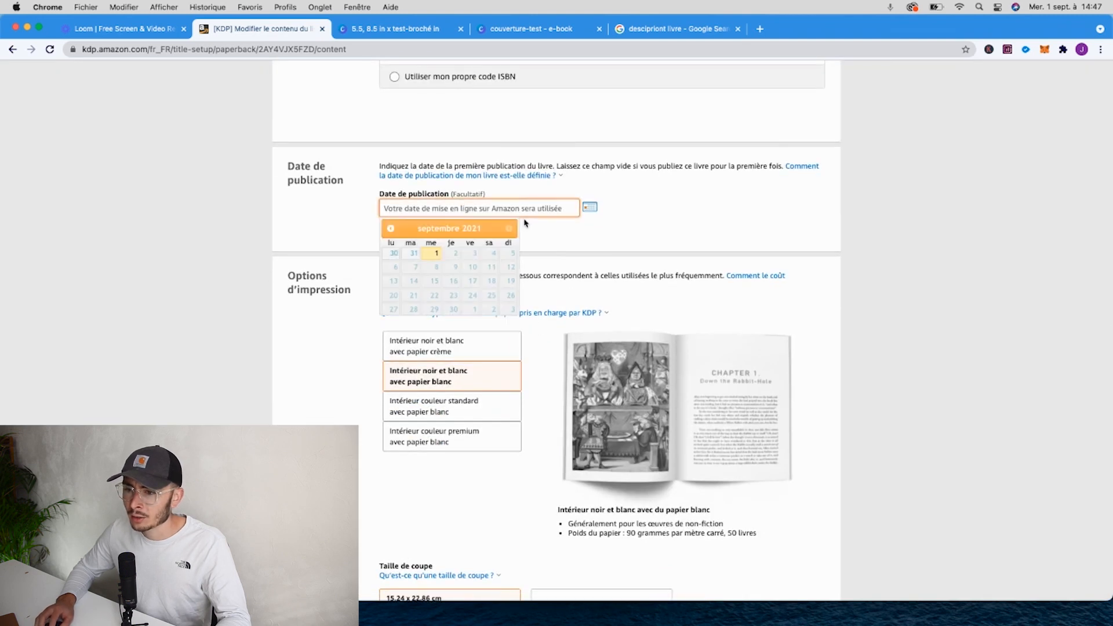
key(Return)
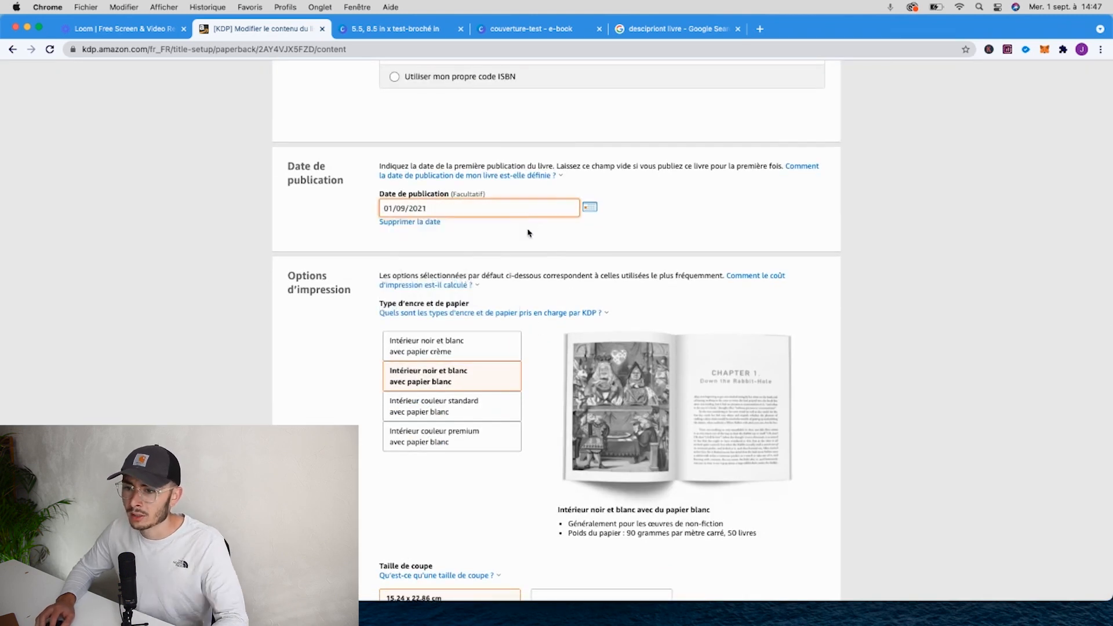
click(505, 246)
Choose the premium colour interior with white paper and set the trim size to 13,97 x 21,59 cm (5,5 x 8,5 po).
scroll(504, 246, down, 3)
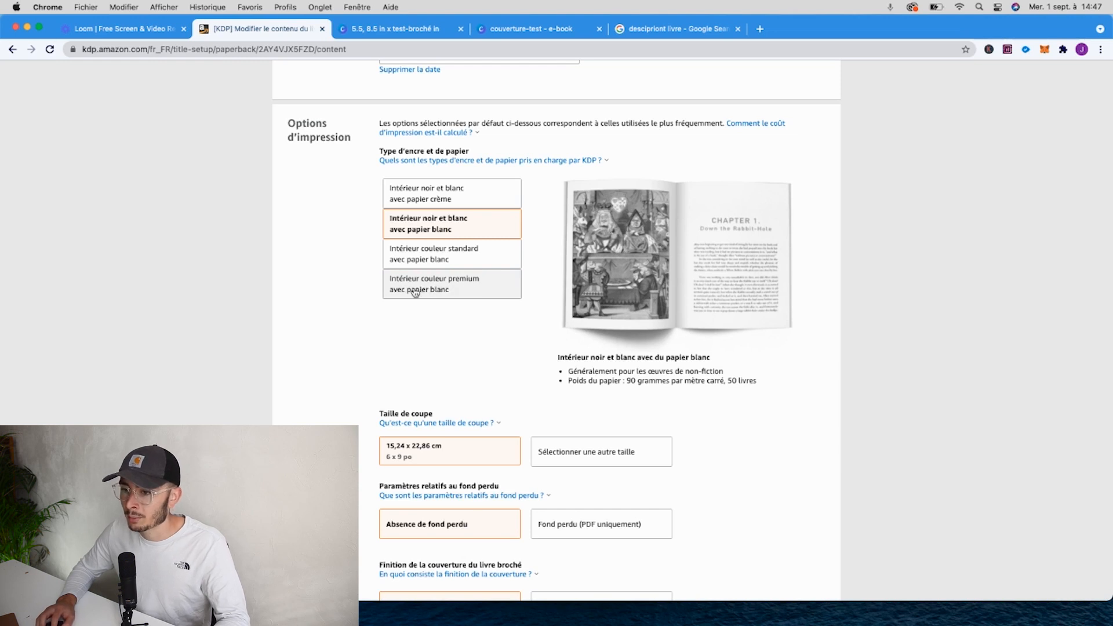
click(457, 293)
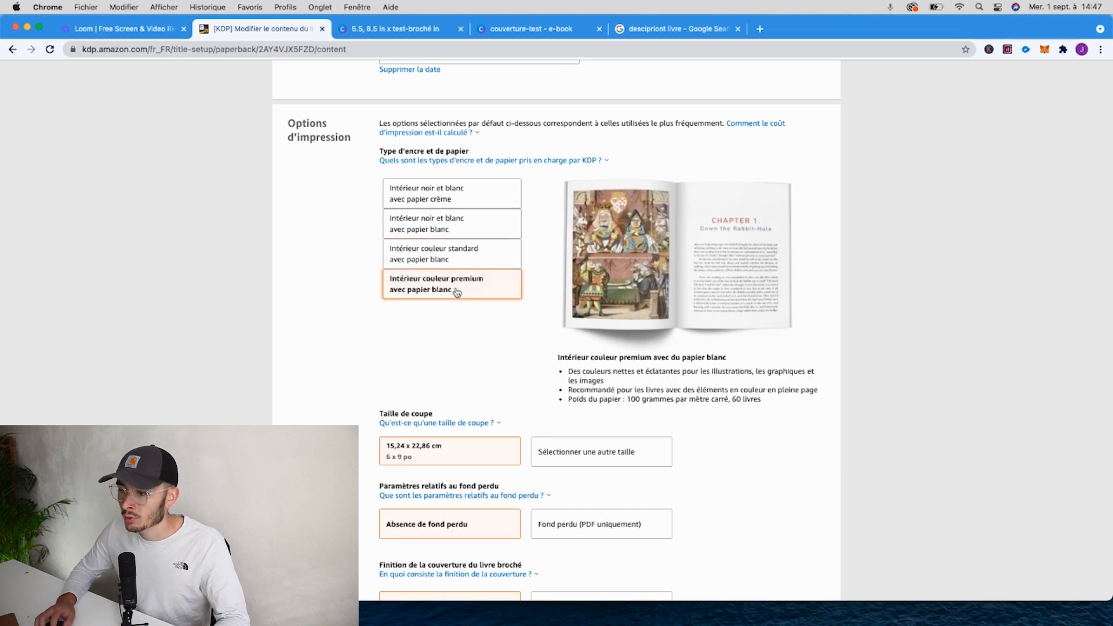
scroll(499, 364, down, 3)
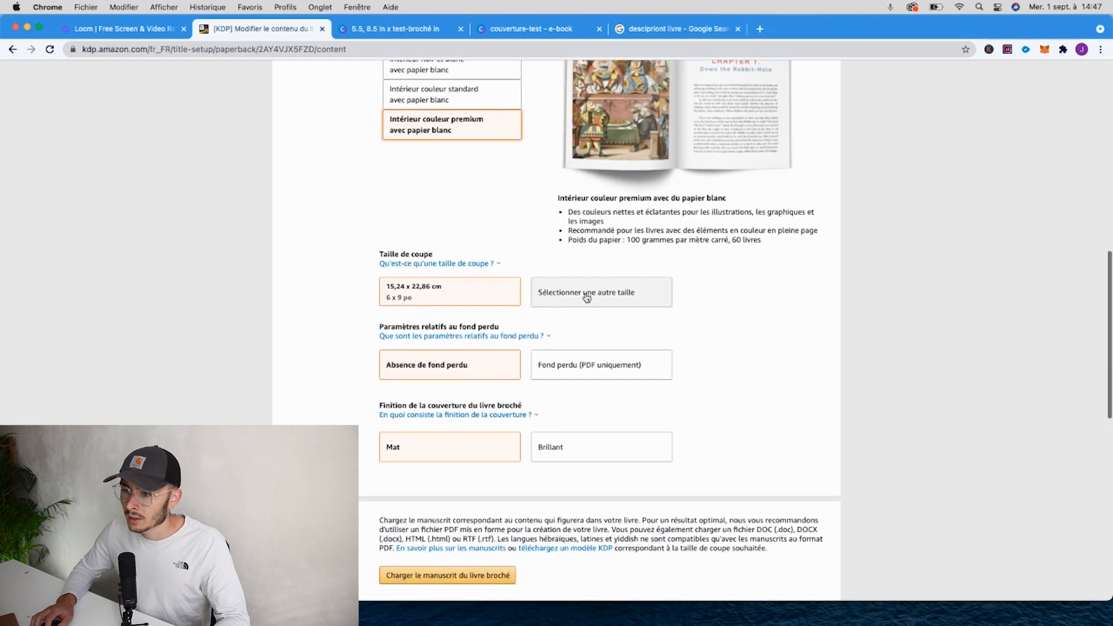
click(586, 296)
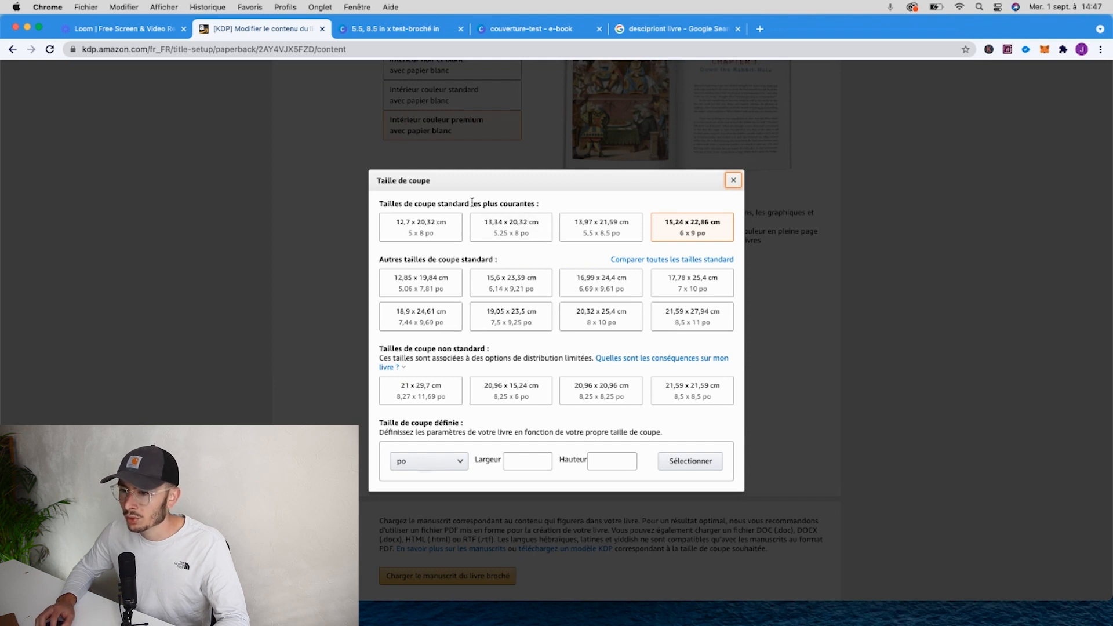
click(603, 227)
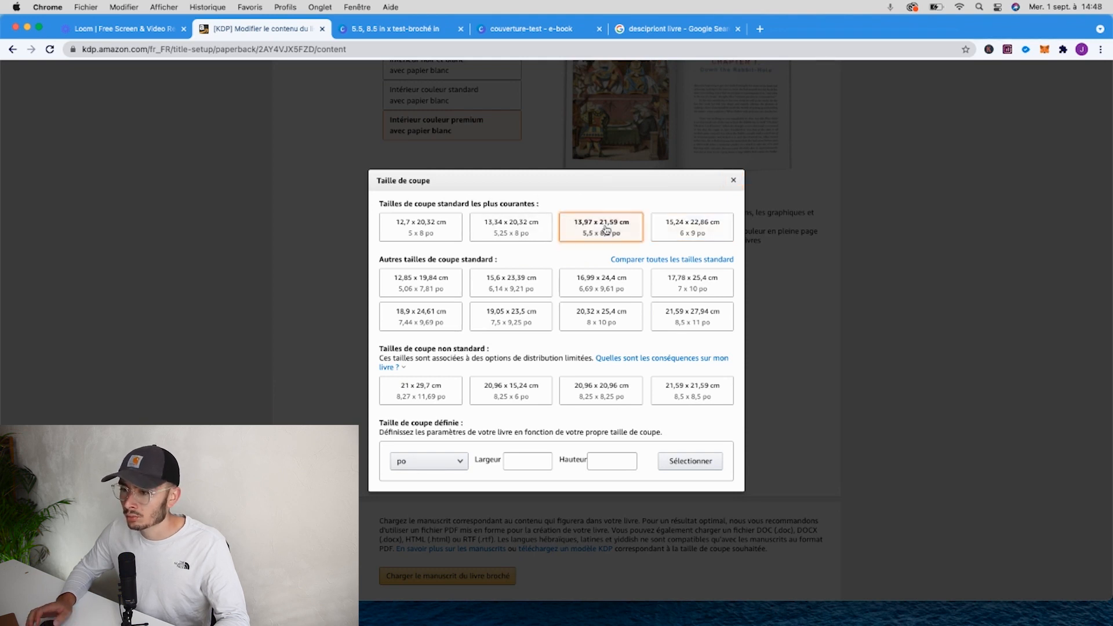
click(577, 294)
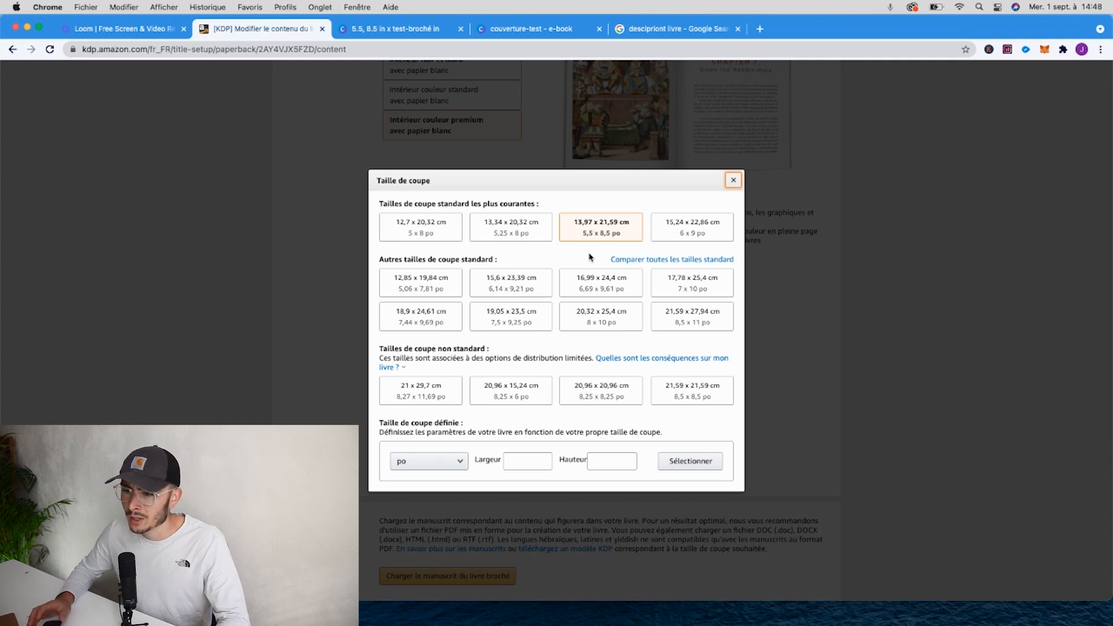
click(594, 234)
Set the bleed option to "Fond perdu (PDF uniquement)" and the paperback cover finish to "Brillant".
scroll(565, 291, down, 2)
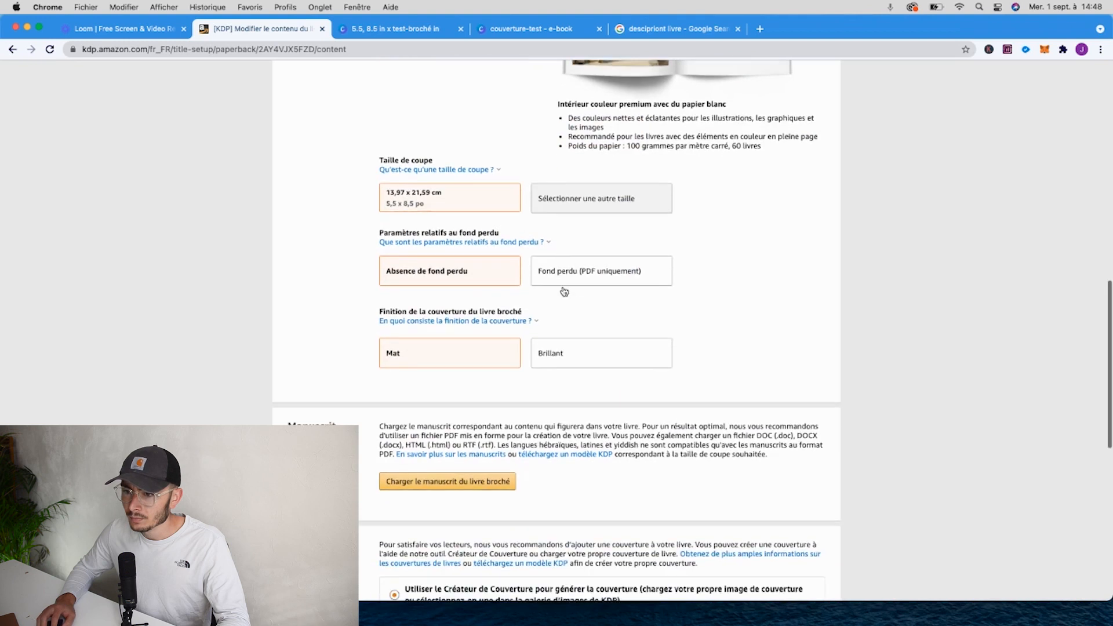
mouse_move(454, 239)
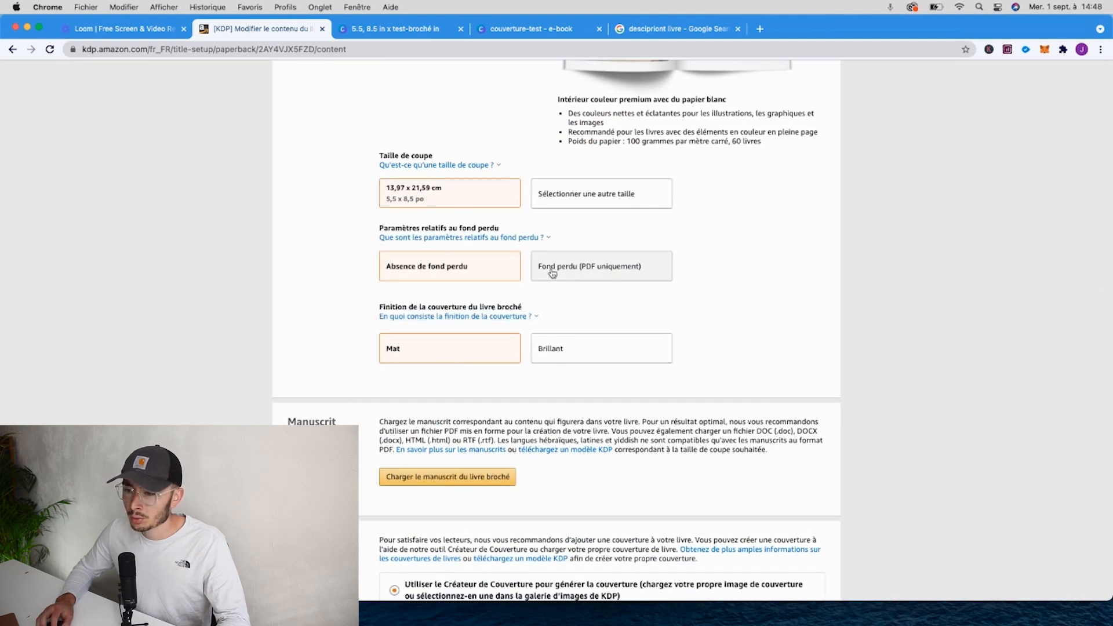
click(584, 271)
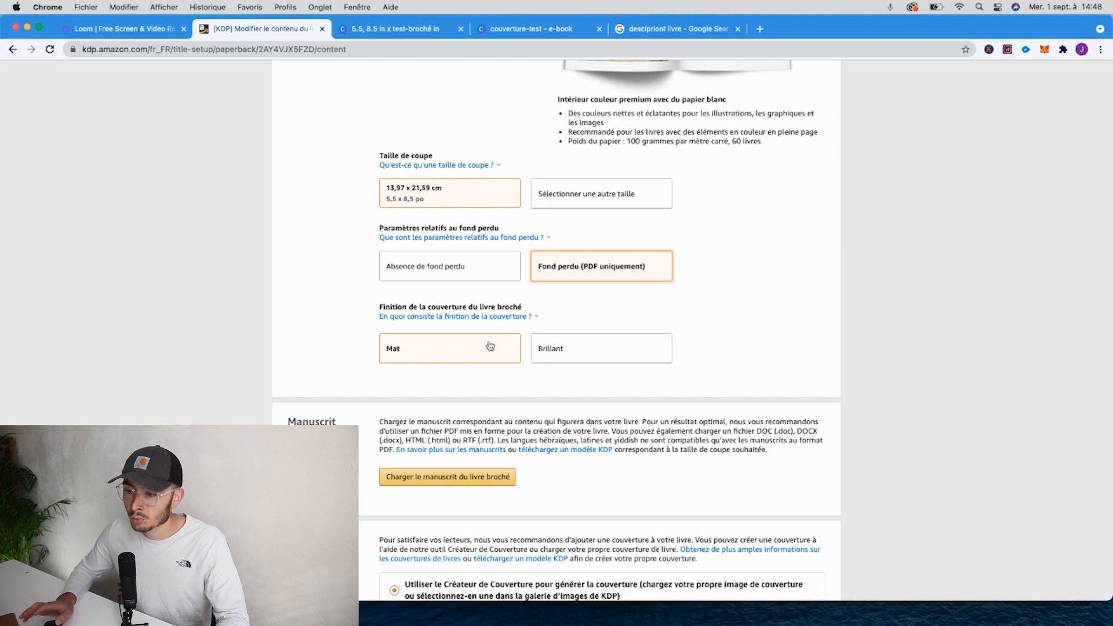
click(571, 352)
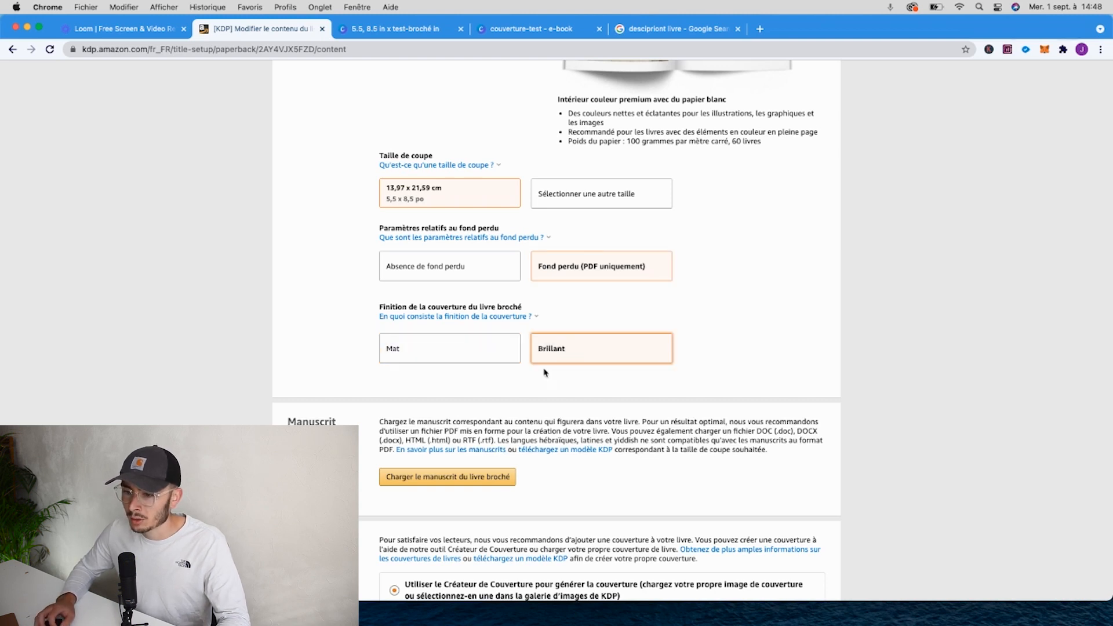
Upload the file test-broché.pdf as the paperback manuscript.
scroll(545, 373, down, 5)
scroll(464, 325, up, 2)
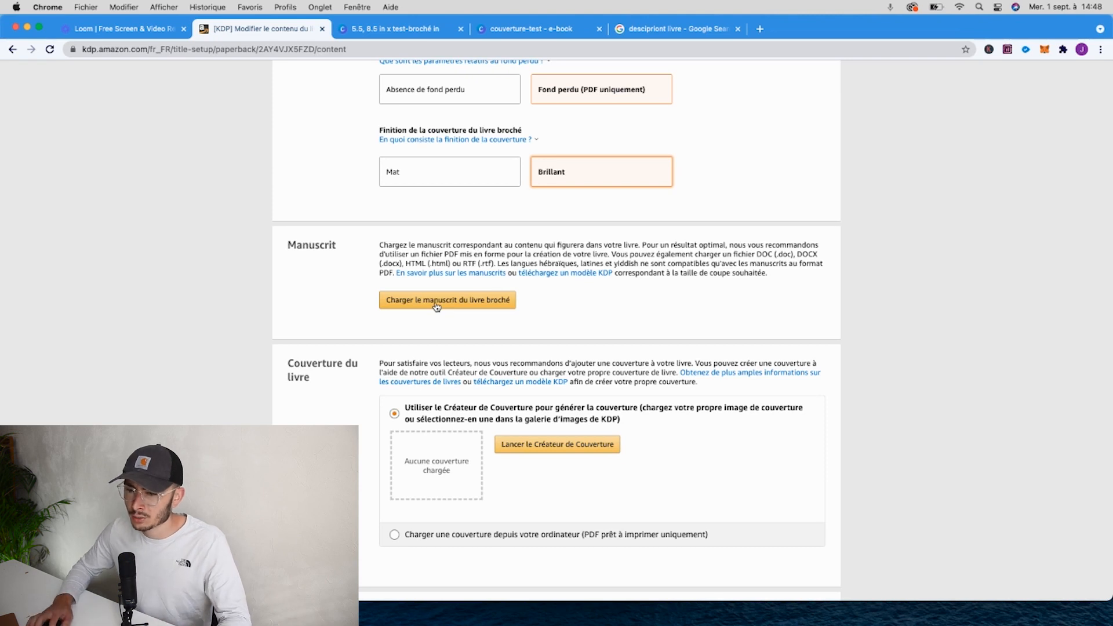
scroll(464, 325, down, 4)
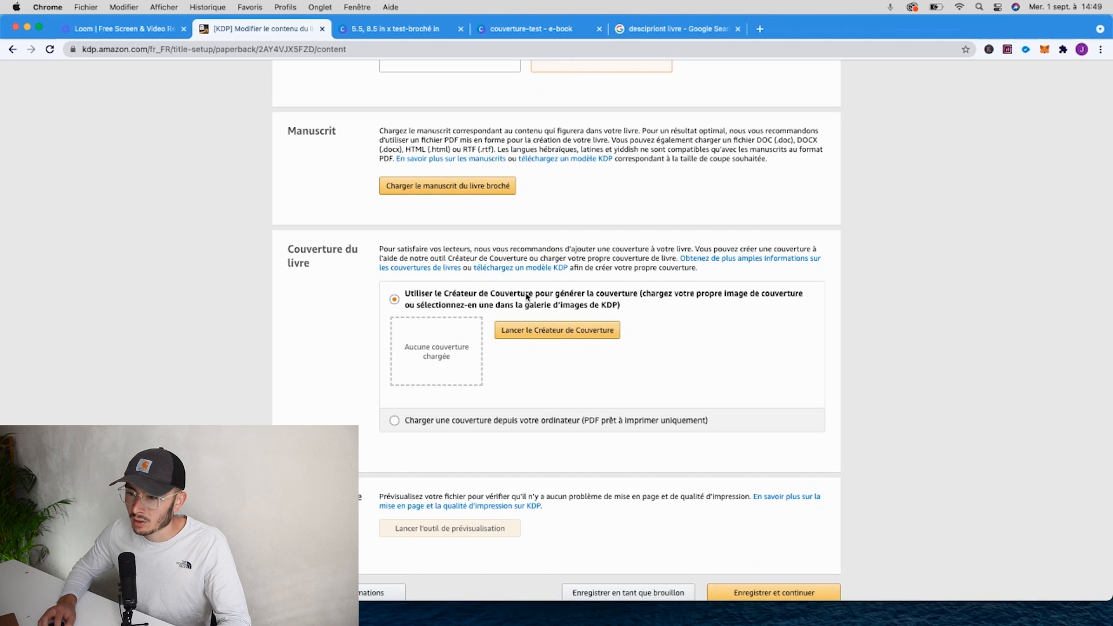
drag(475, 218, 541, 219)
click(548, 219)
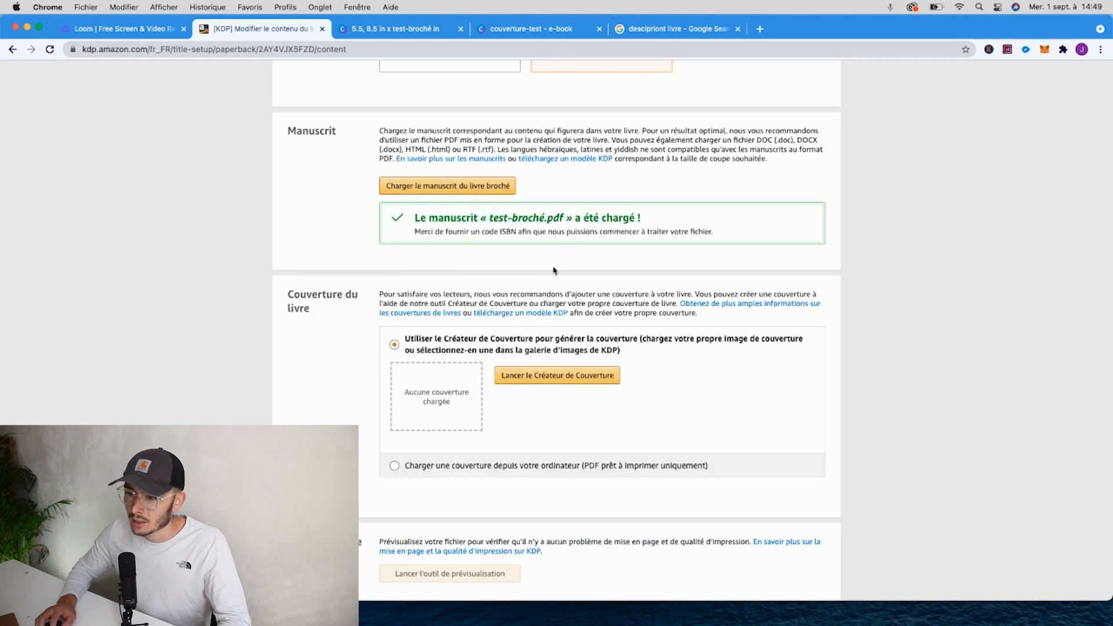
In the Cover Creator, choose the black design with the full front-cover image, and scale that image to 26.28% within the guides.
click(537, 377)
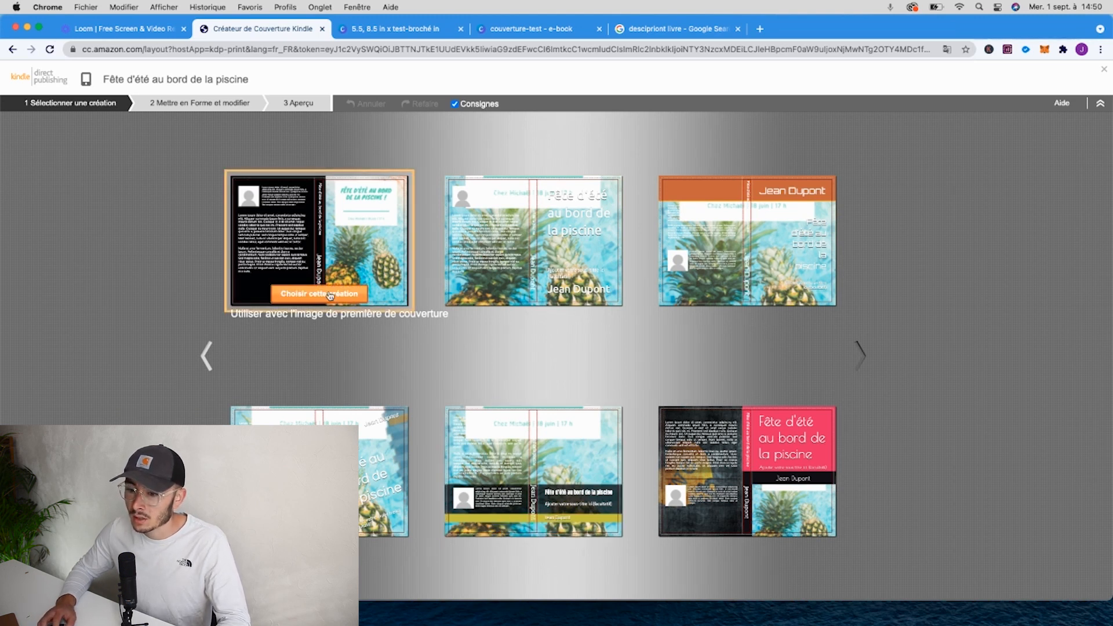
click(330, 295)
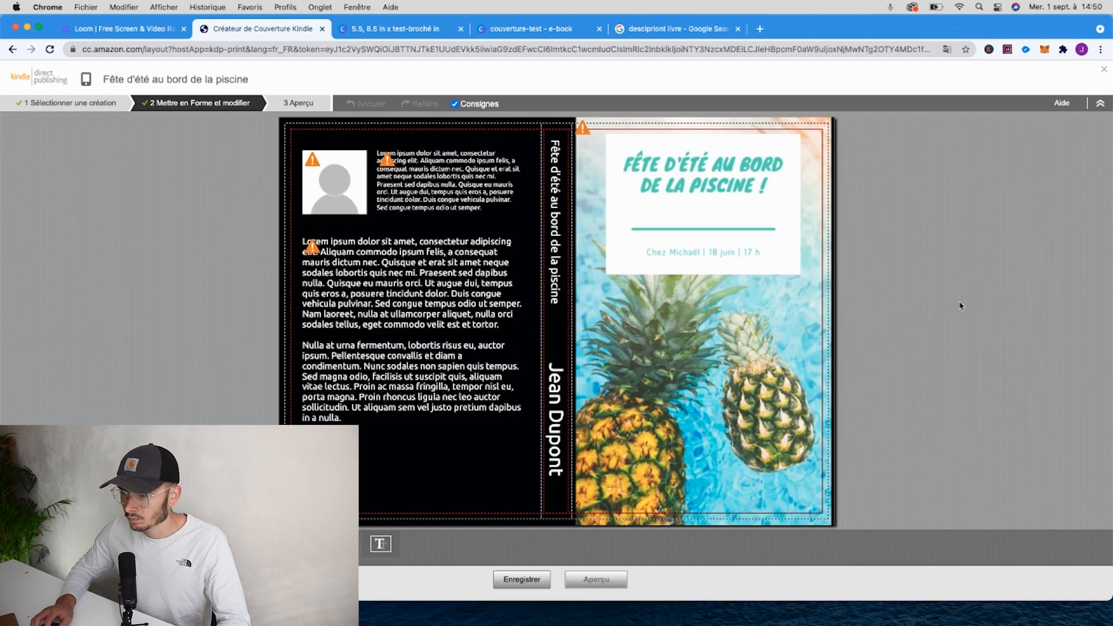
click(719, 299)
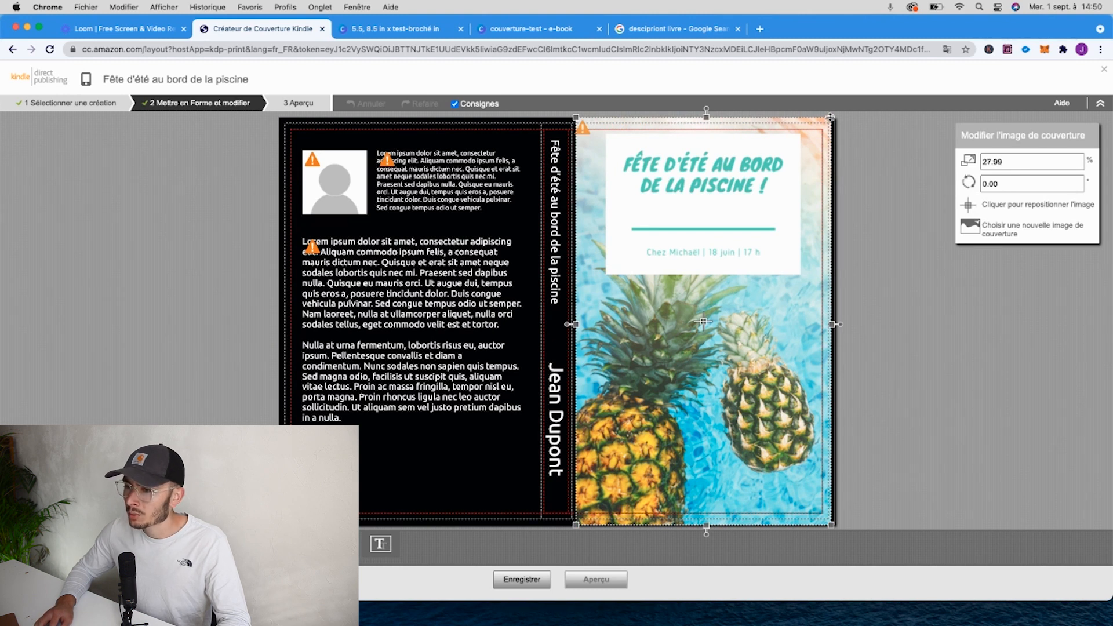
drag(831, 117, 823, 130)
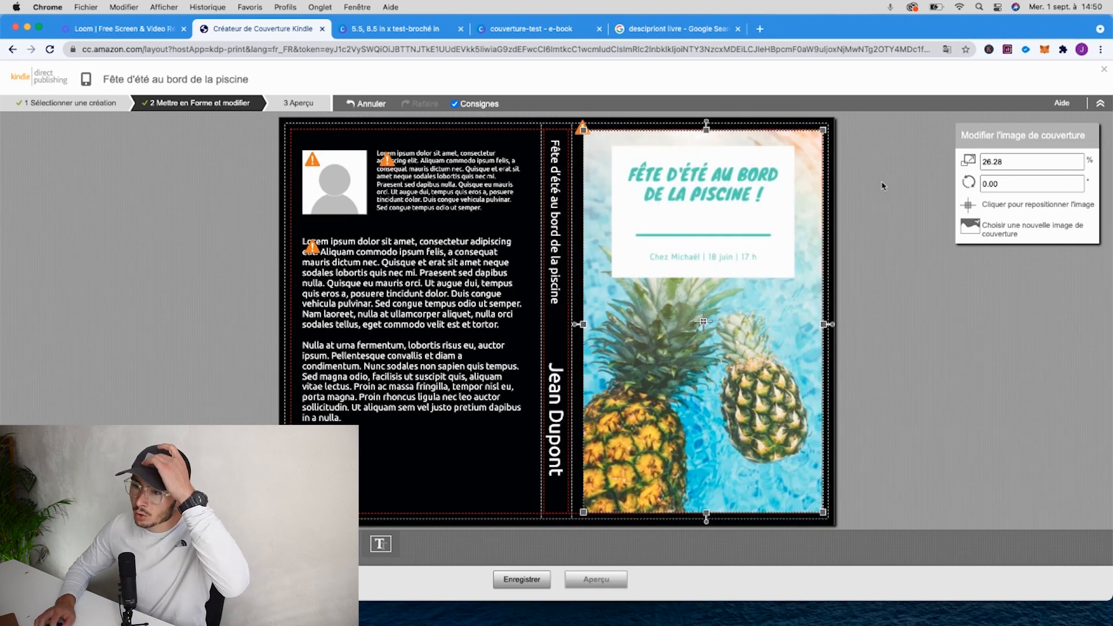
Delete the whole book title from the cover's spine.
click(558, 296)
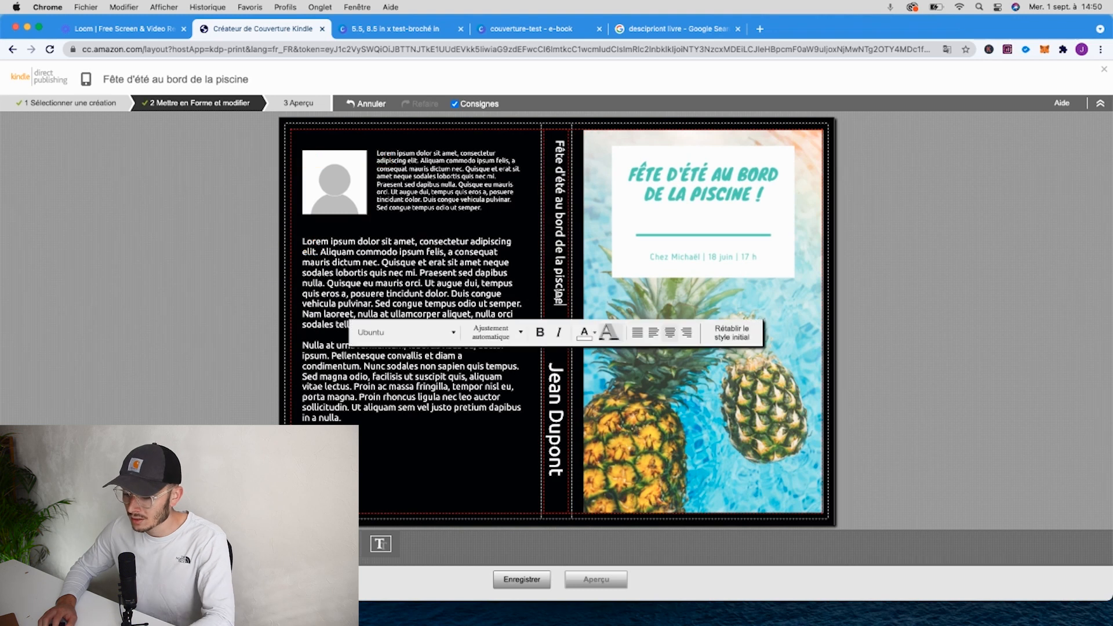
key(BackSpace)
key(BackSpace)
key(BackSpace)
key(BackSpace)
key(BackSpace)
key(BackSpace)
key(BackSpace)
key(BackSpace)
key(BackSpace)
key(BackSpace)
key(BackSpace)
key(BackSpace)
key(BackSpace)
key(BackSpace)
key(BackSpace)
key(BackSpace)
key(BackSpace)
key(BackSpace)
key(BackSpace)
key(BackSpace)
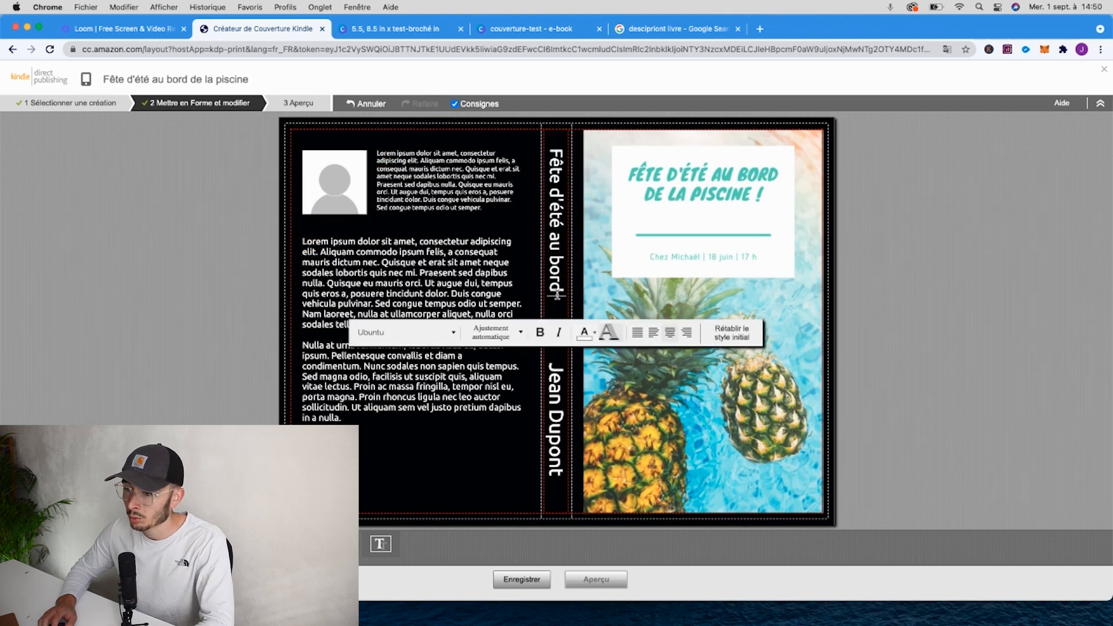
key(BackSpace)
key(BackSpace)
key(BackSpace)
key(BackSpace)
key(BackSpace)
key(BackSpace)
key(BackSpace)
key(BackSpace)
key(BackSpace)
key(BackSpace)
key(BackSpace)
key(BackSpace)
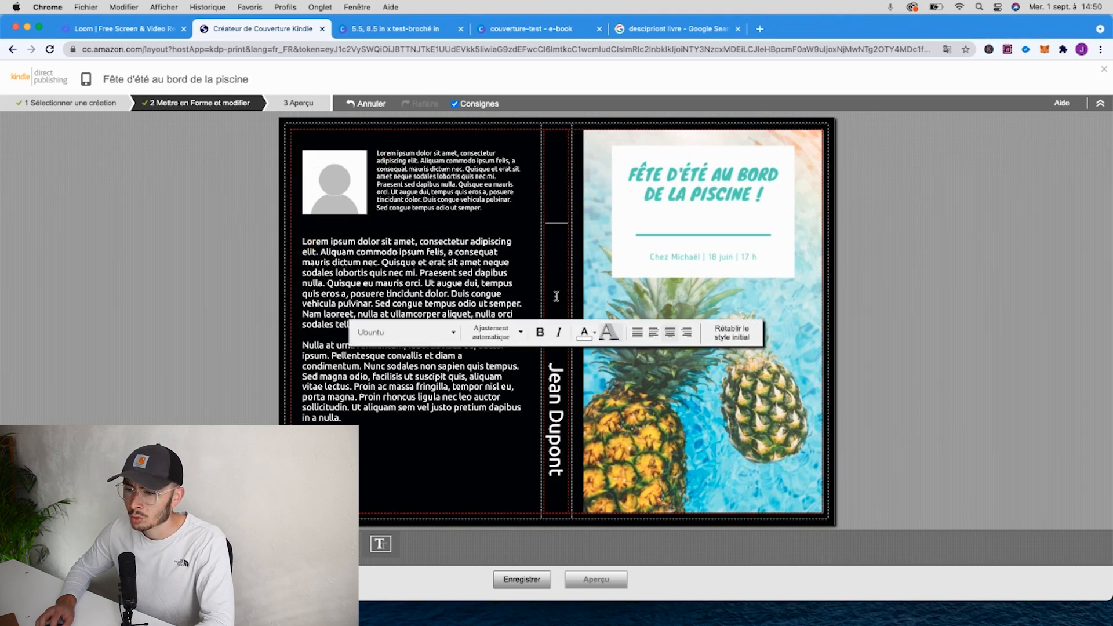
Delete the author's name from the cover's spine, leaving the spine without text.
click(557, 430)
key(BackSpace)
key(BackSpace)
key(BackSpace)
key(BackSpace)
key(BackSpace)
key(BackSpace)
key(BackSpace)
key(BackSpace)
key(BackSpace)
key(BackSpace)
key(BackSpace)
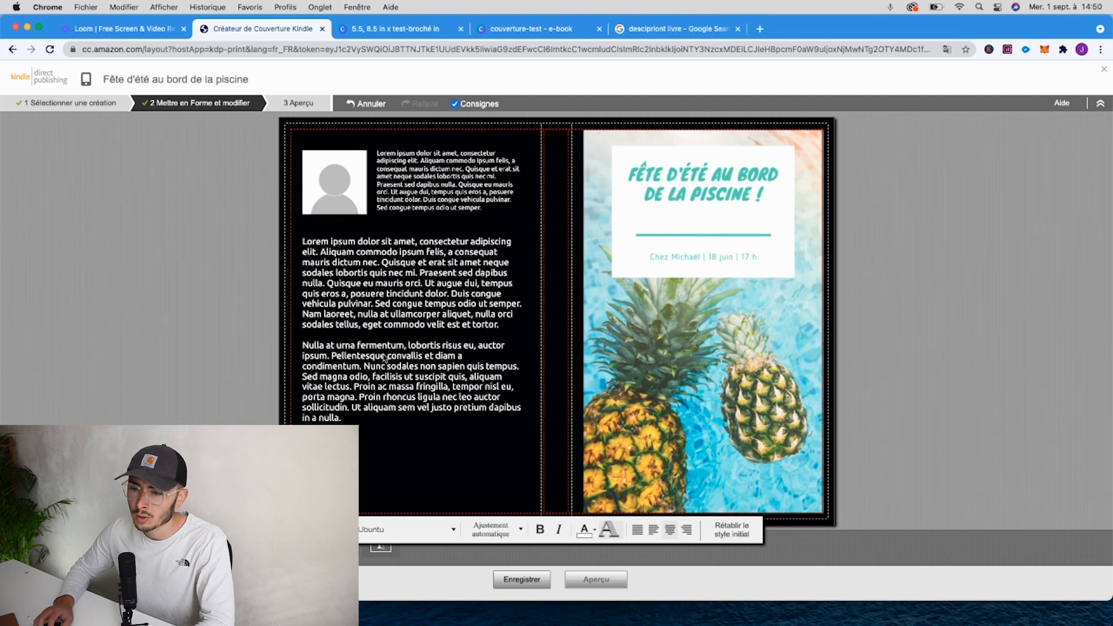
Select the author biography text on the back cover.
click(396, 158)
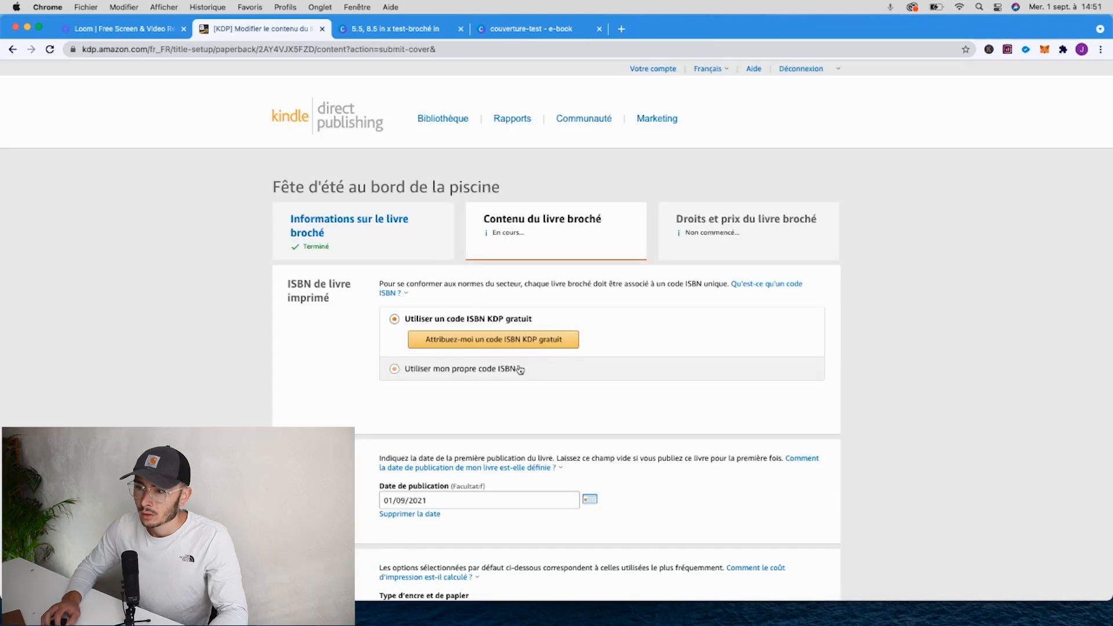
Check the cover and preview sections on the paperback's content page.
scroll(541, 368, down, 15)
scroll(541, 367, down, 8)
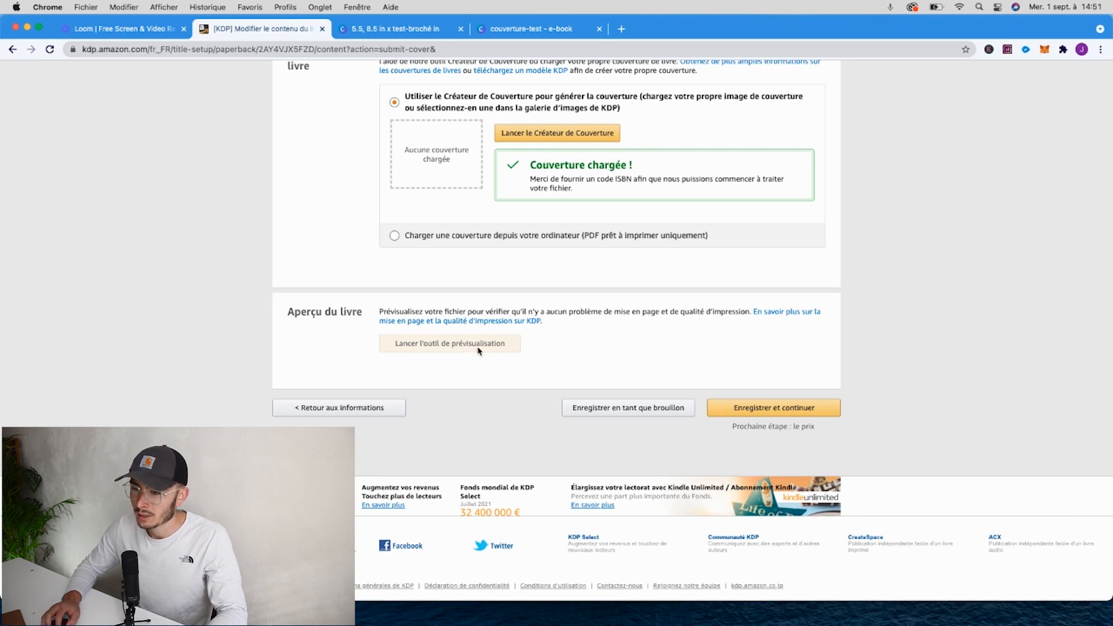
scroll(480, 350, up, 2)
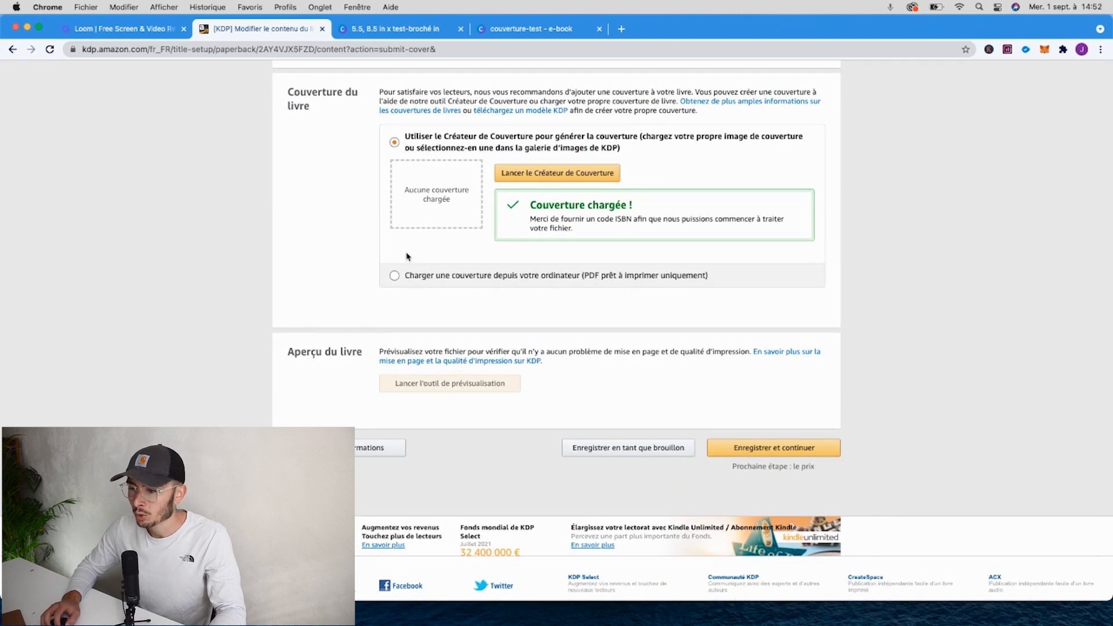
scroll(372, 273, up, 1)
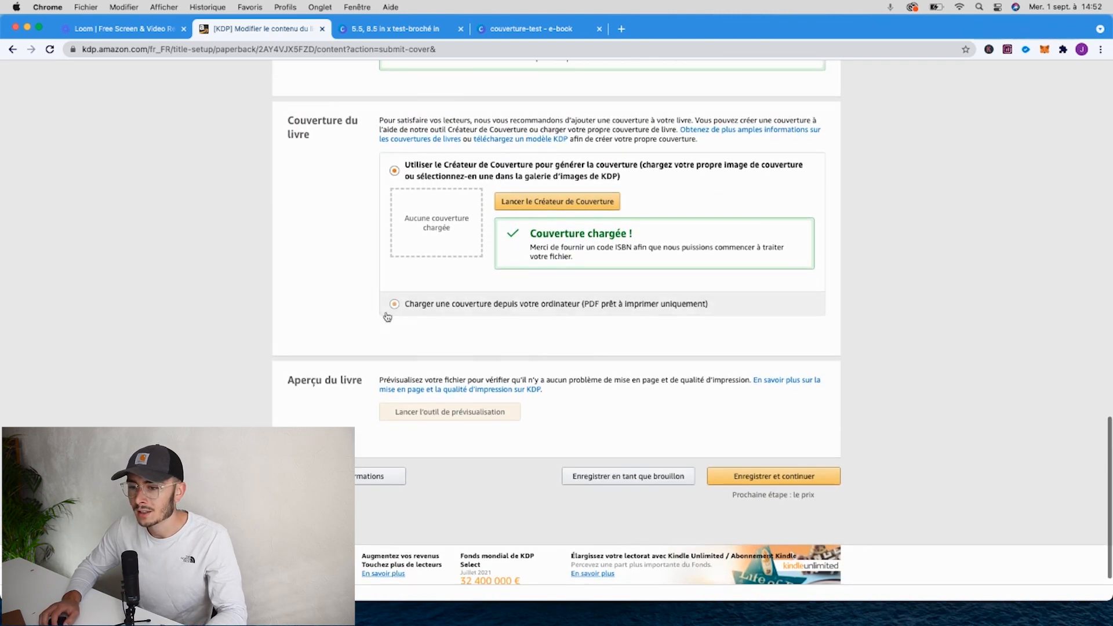
scroll(387, 316, down, 3)
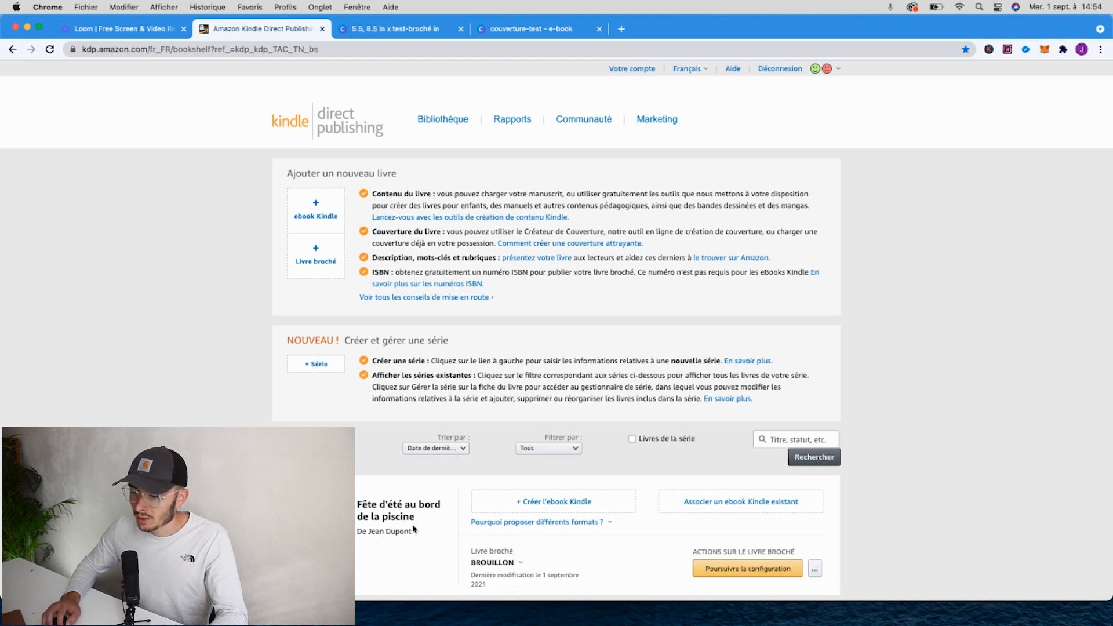
click(522, 563)
click(528, 555)
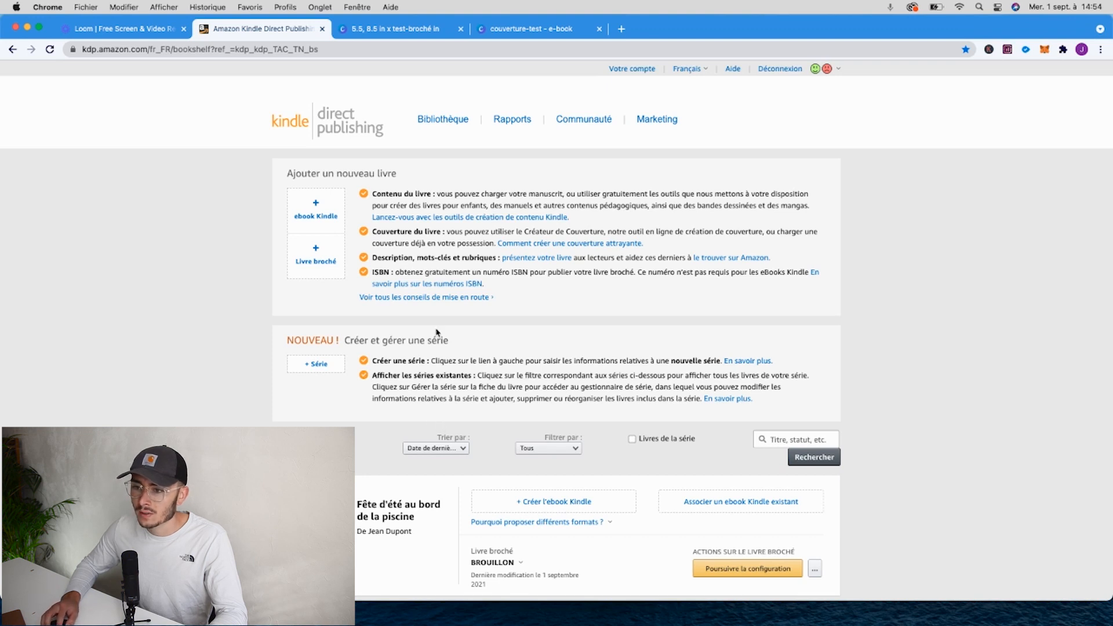
Open Kindle Create from KDP's content creation resources, and choose the Print Replica format in Kindle Create for a new project.
click(461, 219)
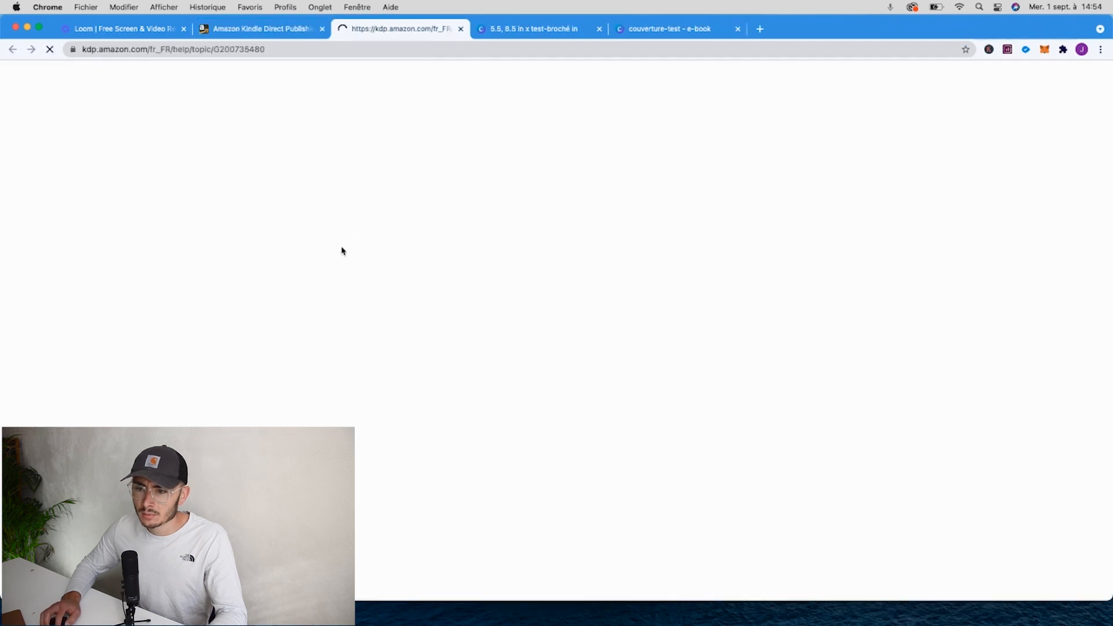
scroll(351, 359, down, 2)
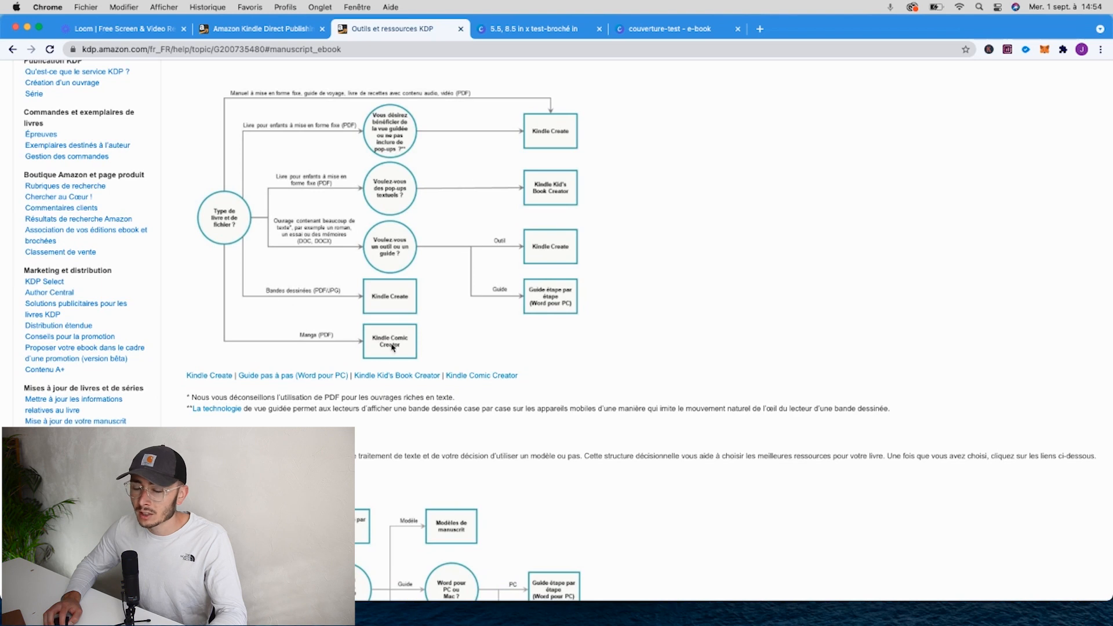
click(209, 376)
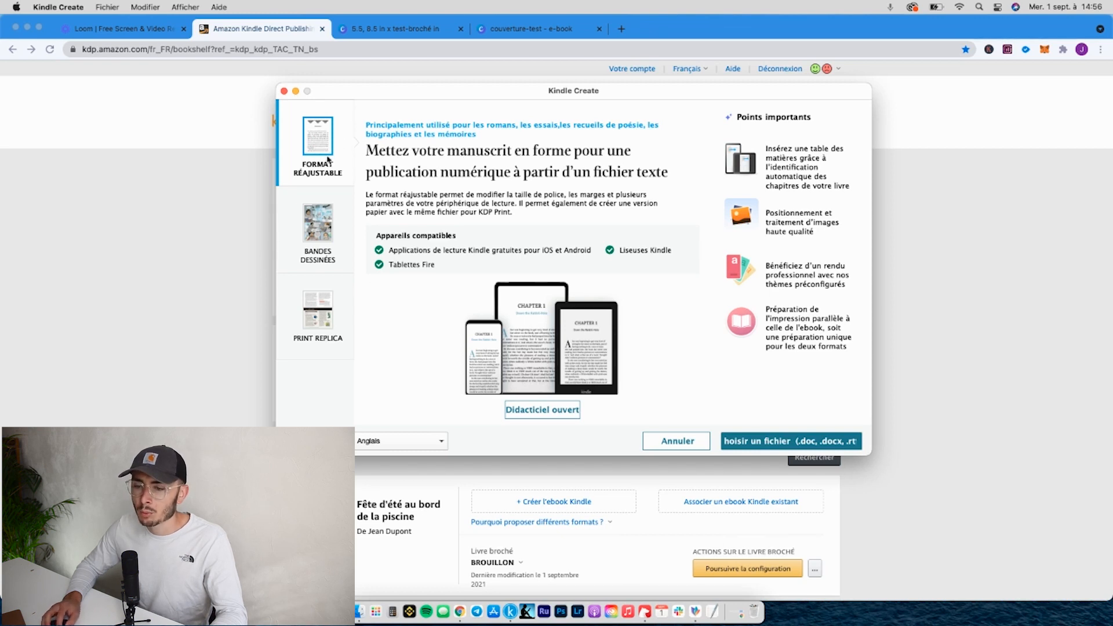
click(319, 311)
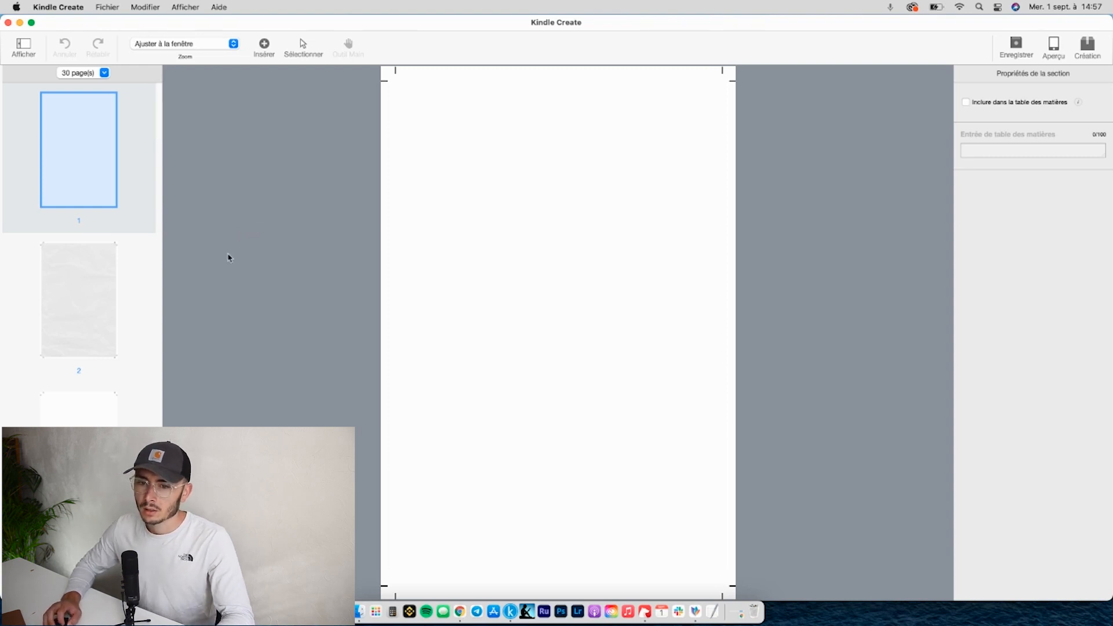
Look through the imported manuscript's pages in Kindle Create to check how they are rendered.
click(106, 303)
scroll(93, 232, down, 3)
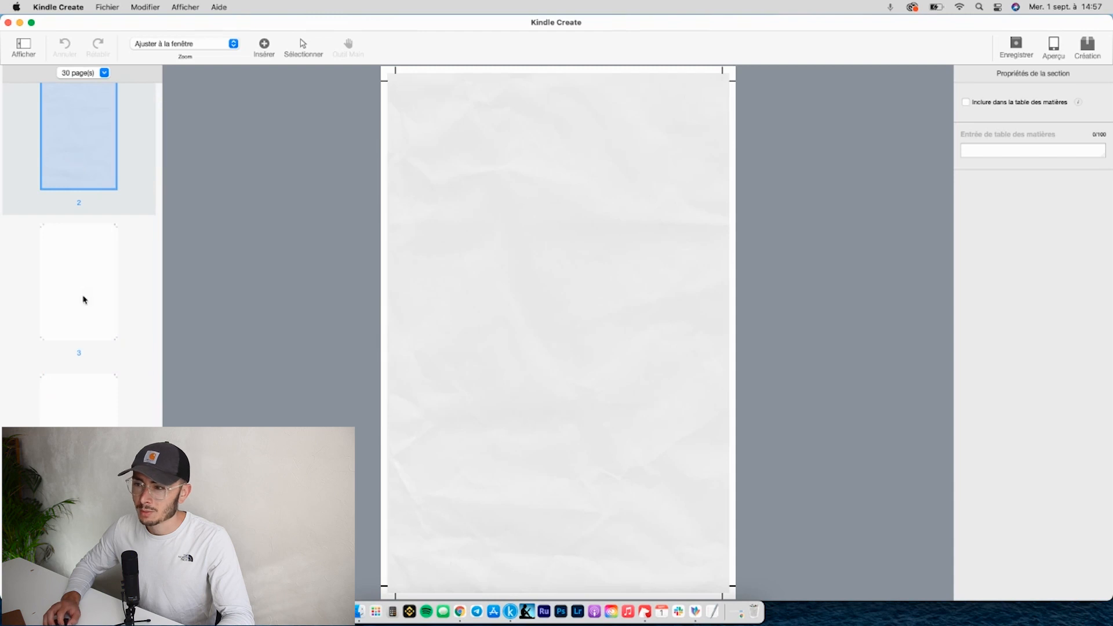
scroll(83, 300, down, 15)
scroll(83, 313, down, 2)
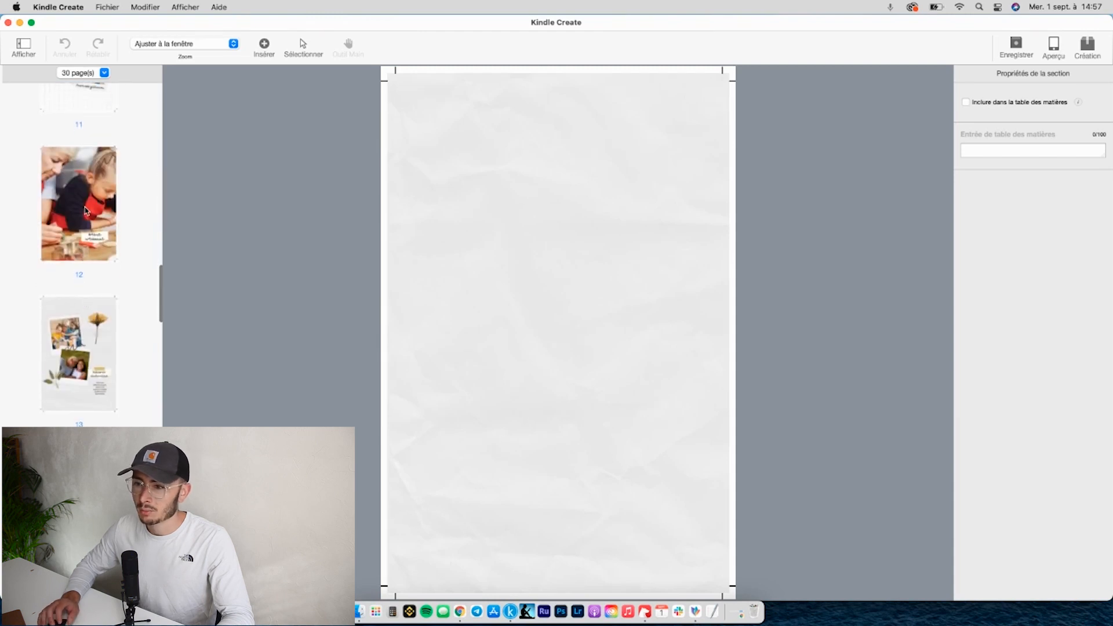
click(86, 210)
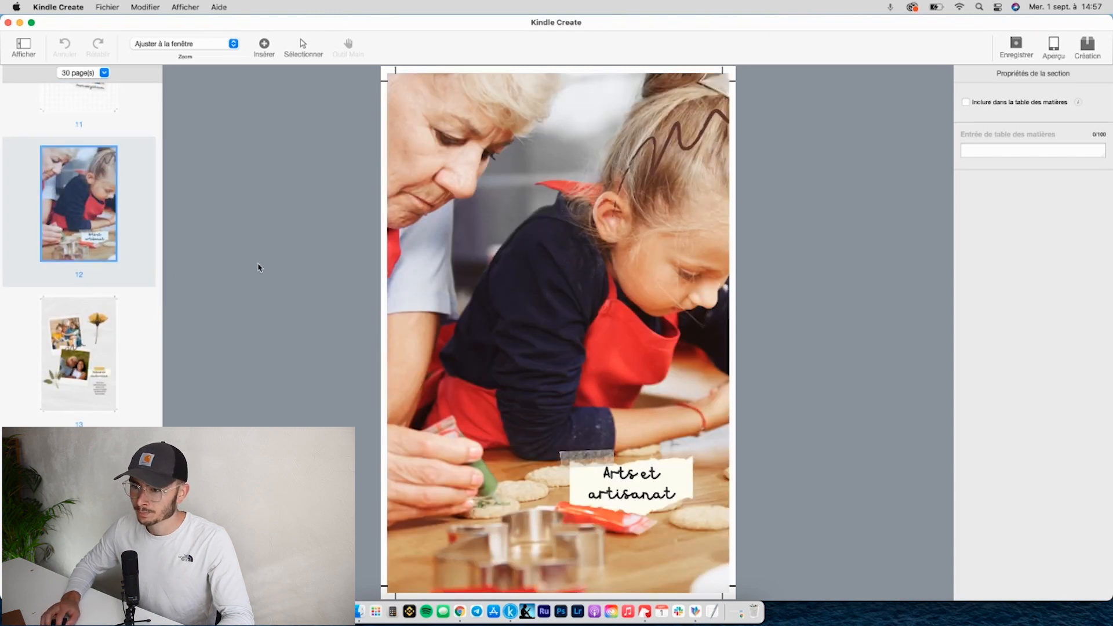
scroll(323, 302, down, 4)
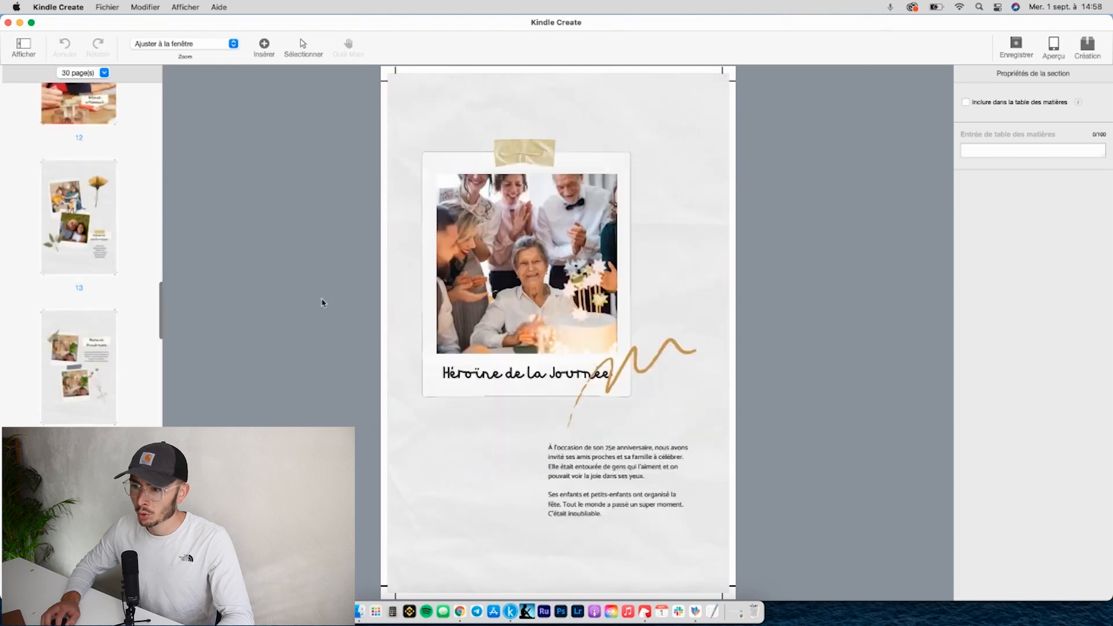
scroll(321, 303, down, 3)
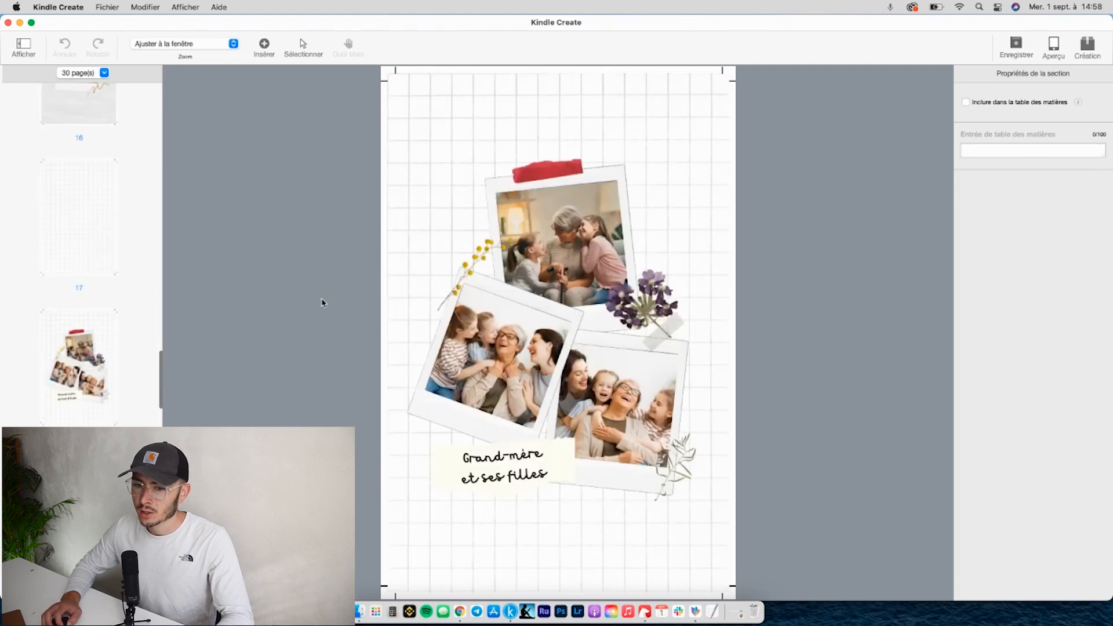
scroll(116, 374, down, 10)
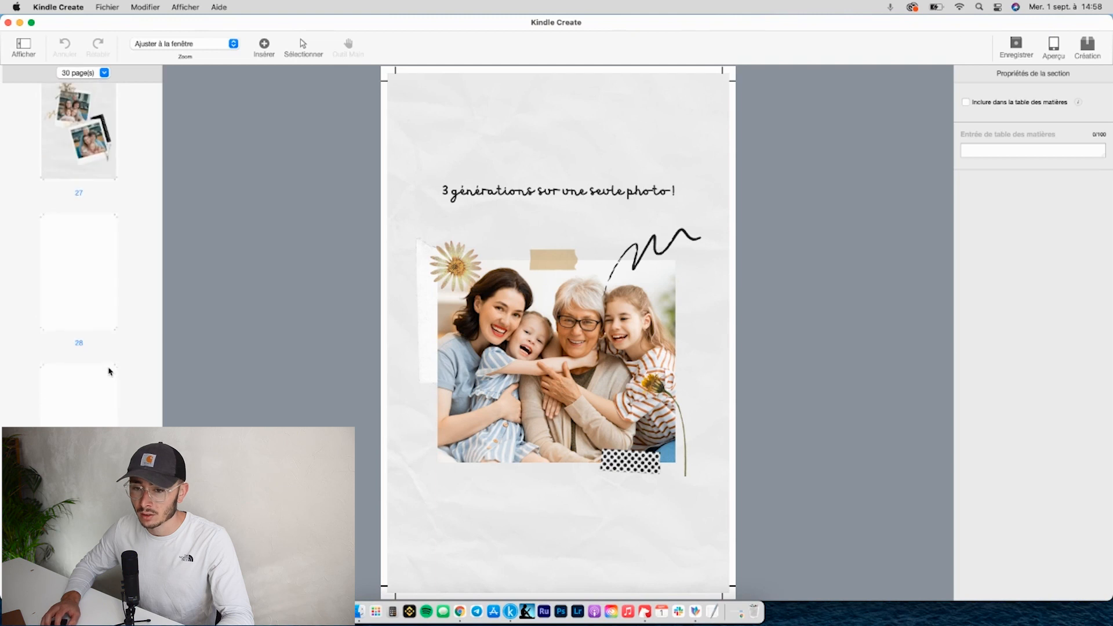
scroll(70, 303, up, 15)
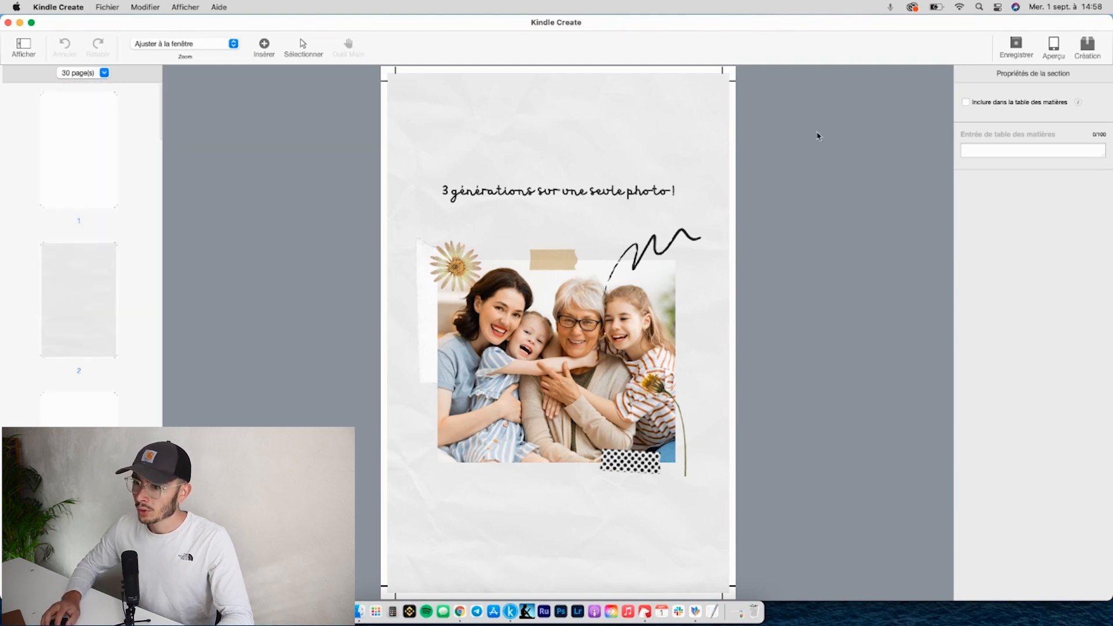
scroll(571, 265, down, 10)
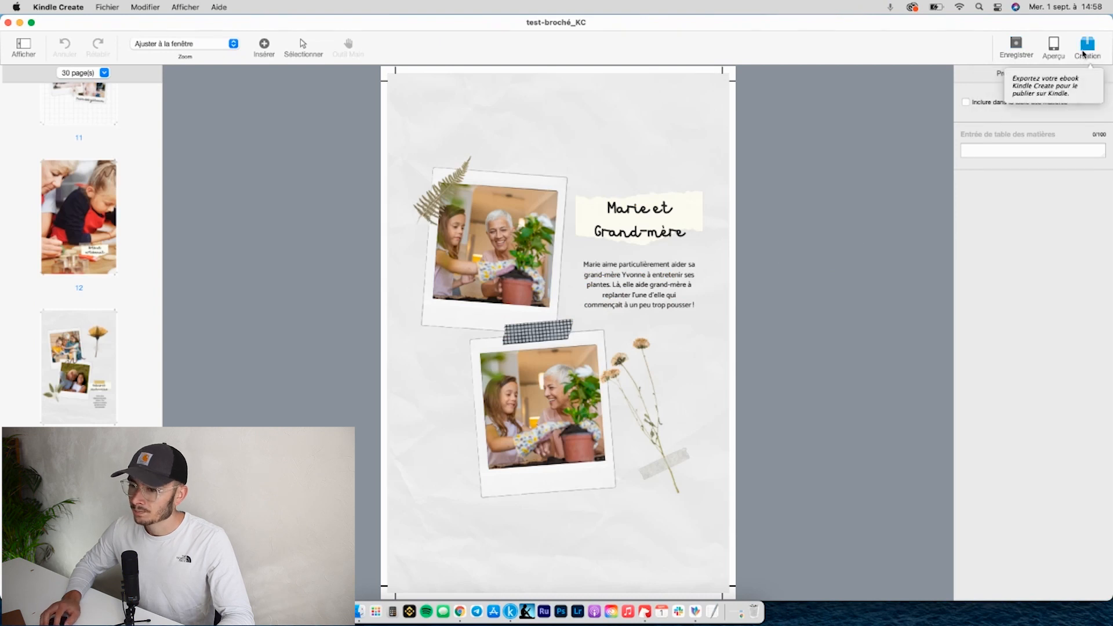
Export the Kindle Create project for publication as test-broché.kpf in the Downloads folder.
click(1083, 55)
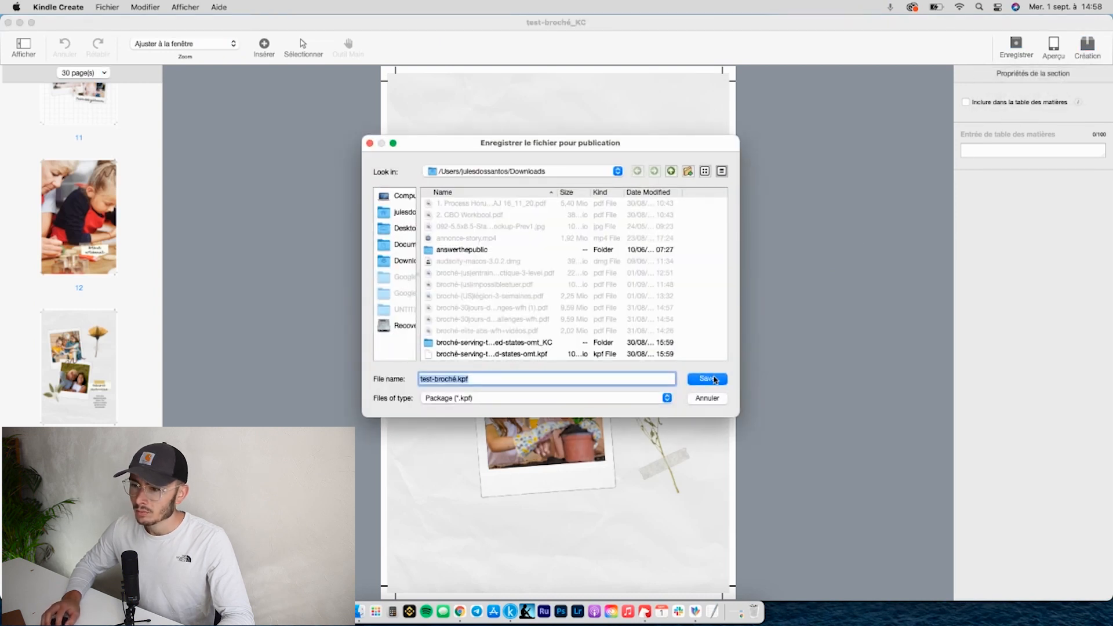
click(708, 379)
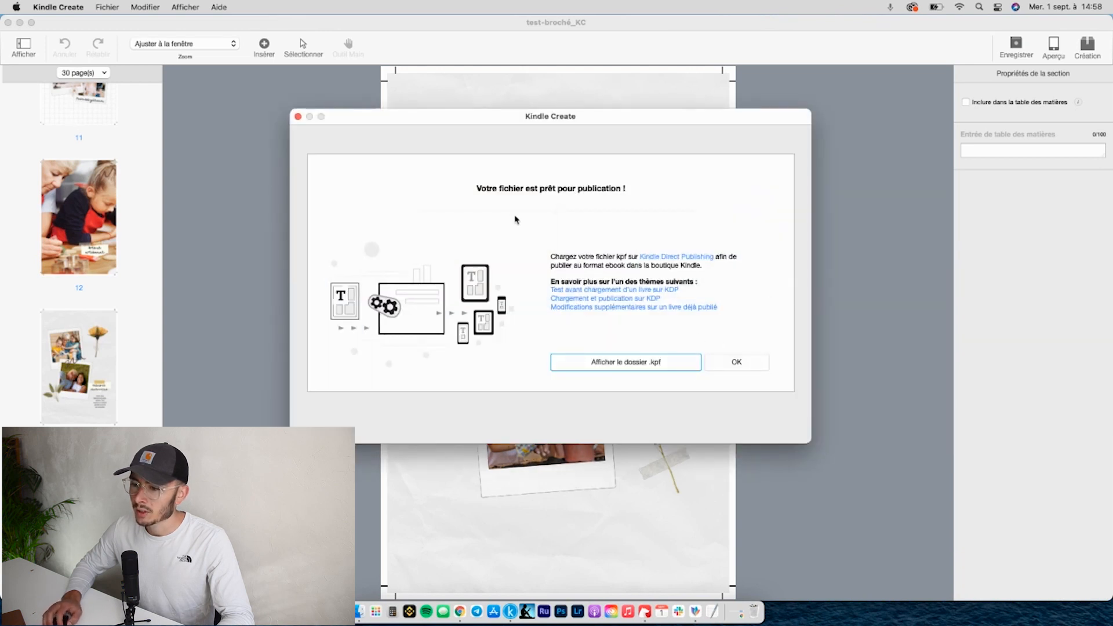
click(737, 363)
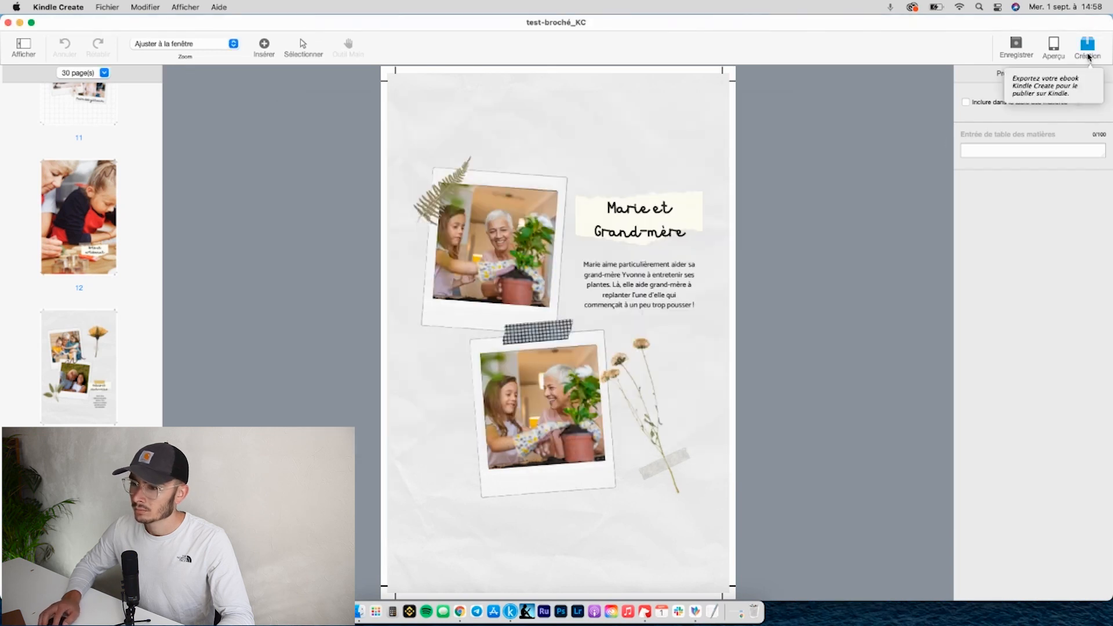
click(1089, 56)
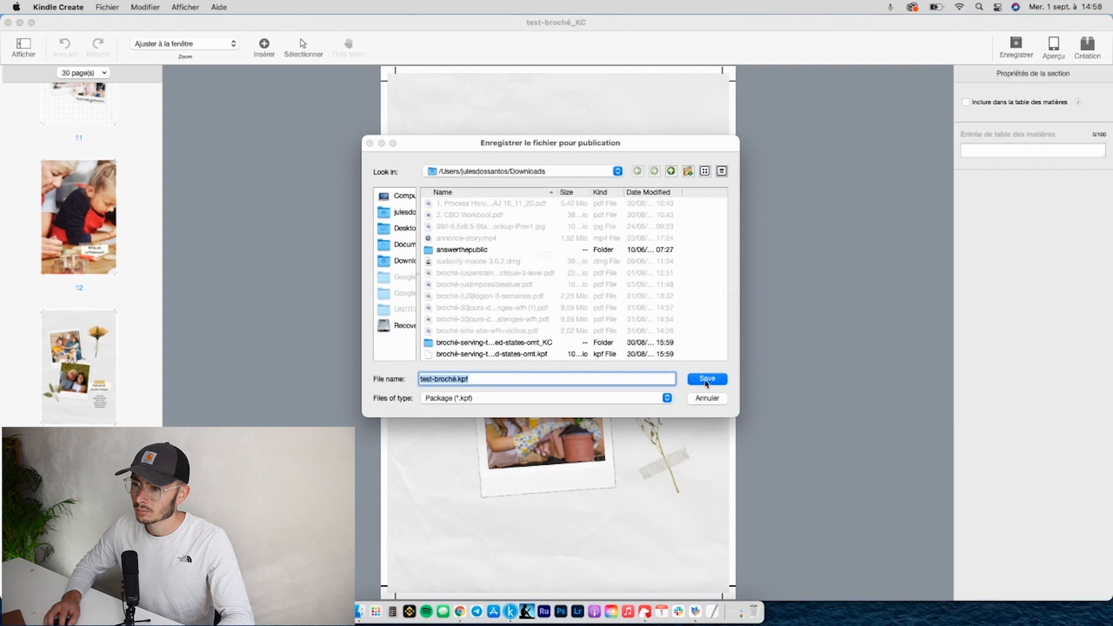
key(Return)
click(567, 279)
click(703, 397)
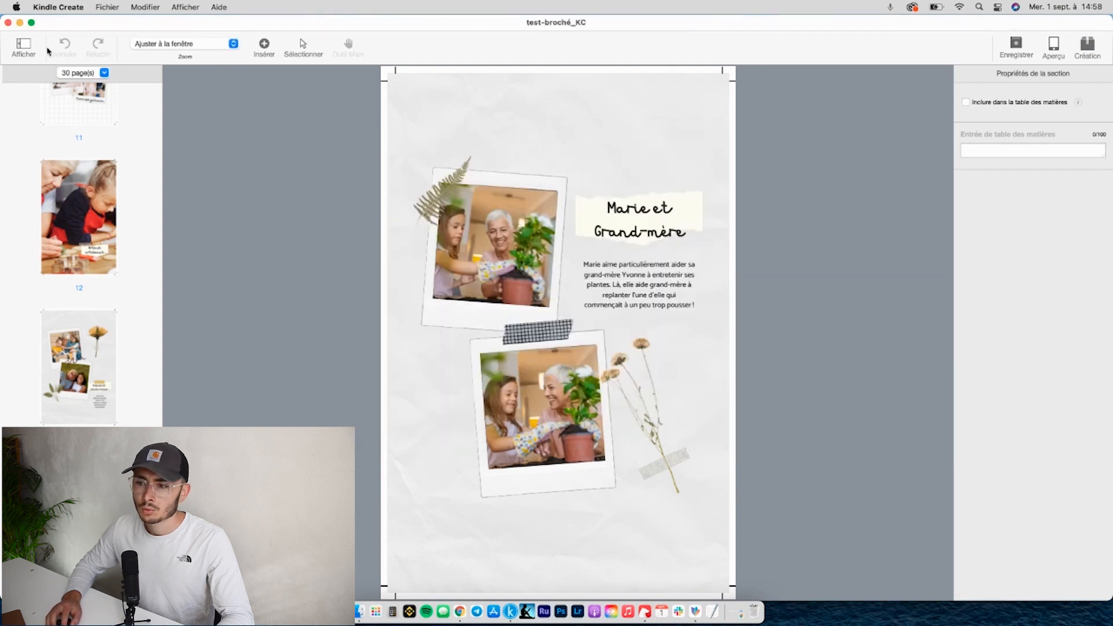
Close the Kindle Create project and start a Kindle ebook edition of Fête d'été au bord de la piscine in the KDP library.
click(20, 23)
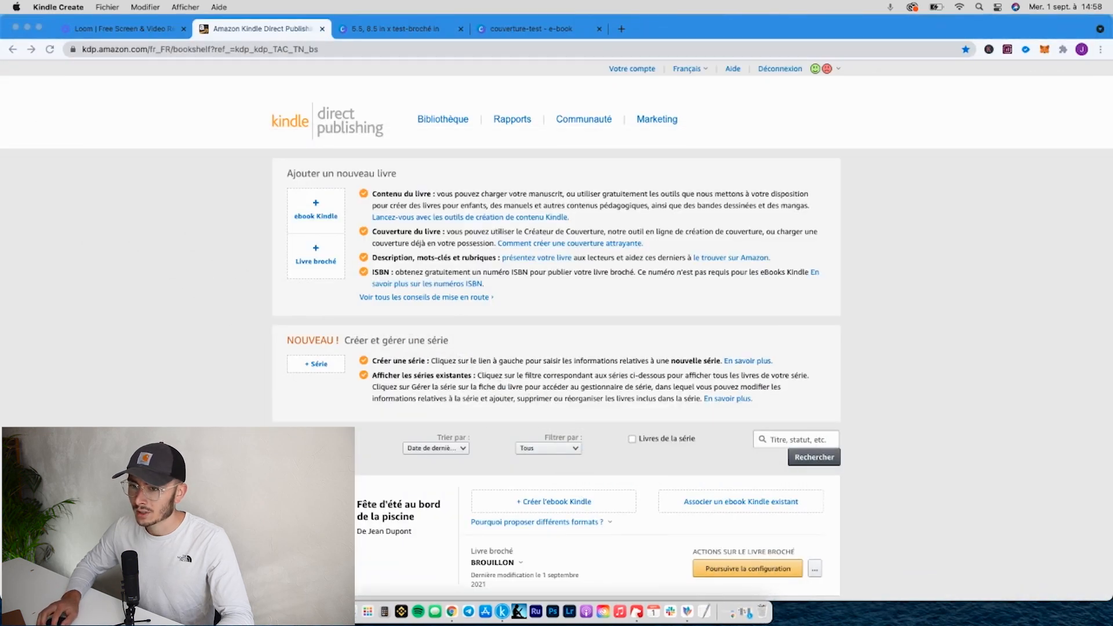
click(542, 508)
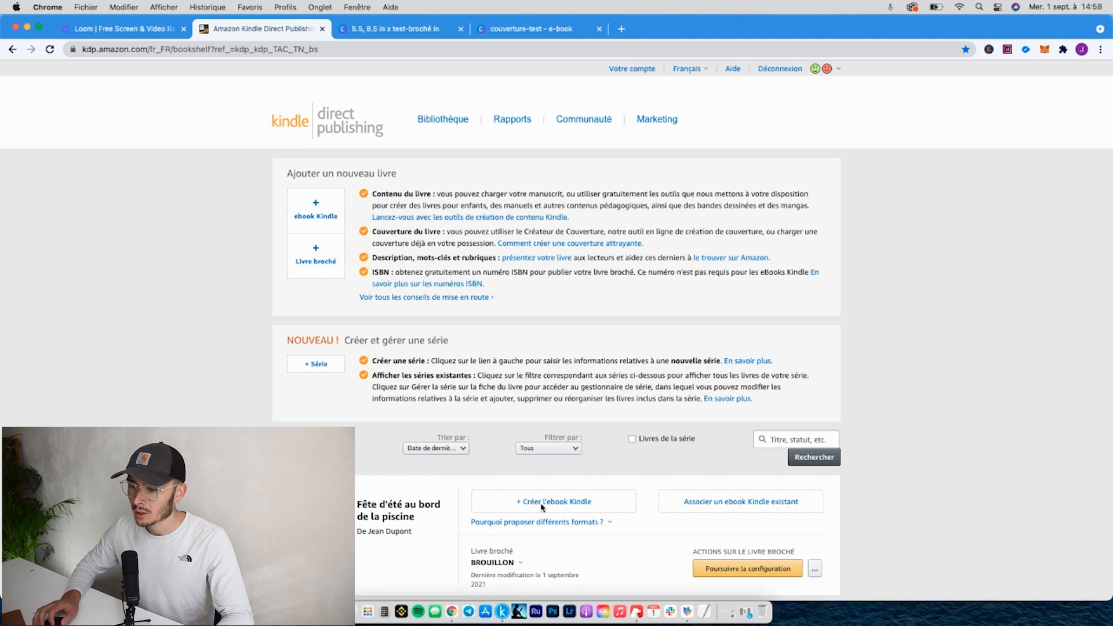
click(544, 504)
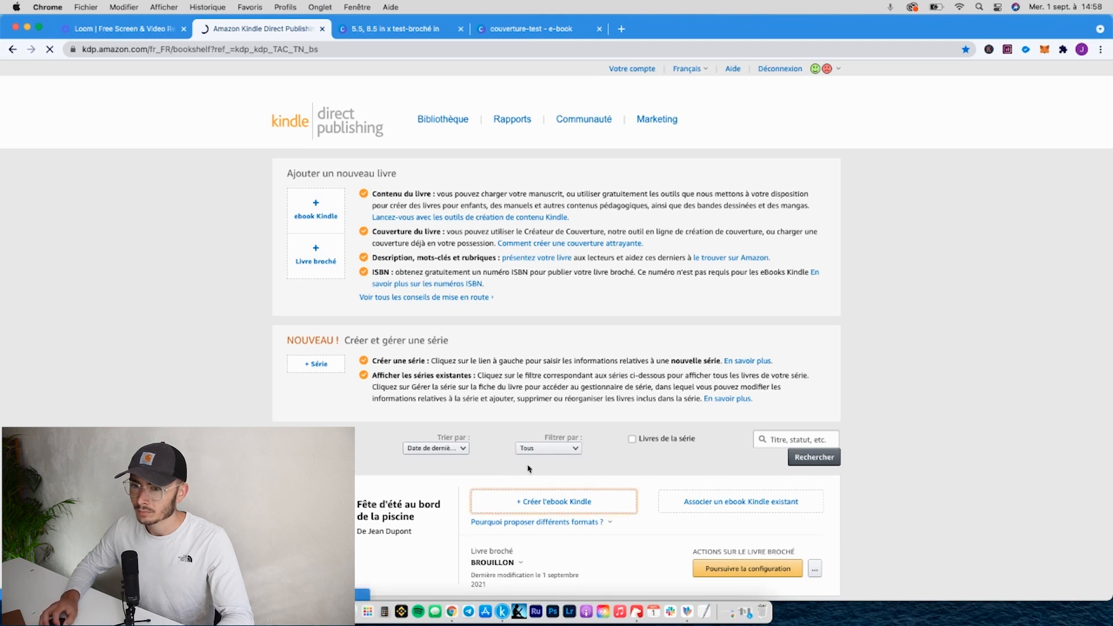
Review the ebook's details through the publication option, save them and continue to the manuscript section of the ebook content.
scroll(578, 378, down, 20)
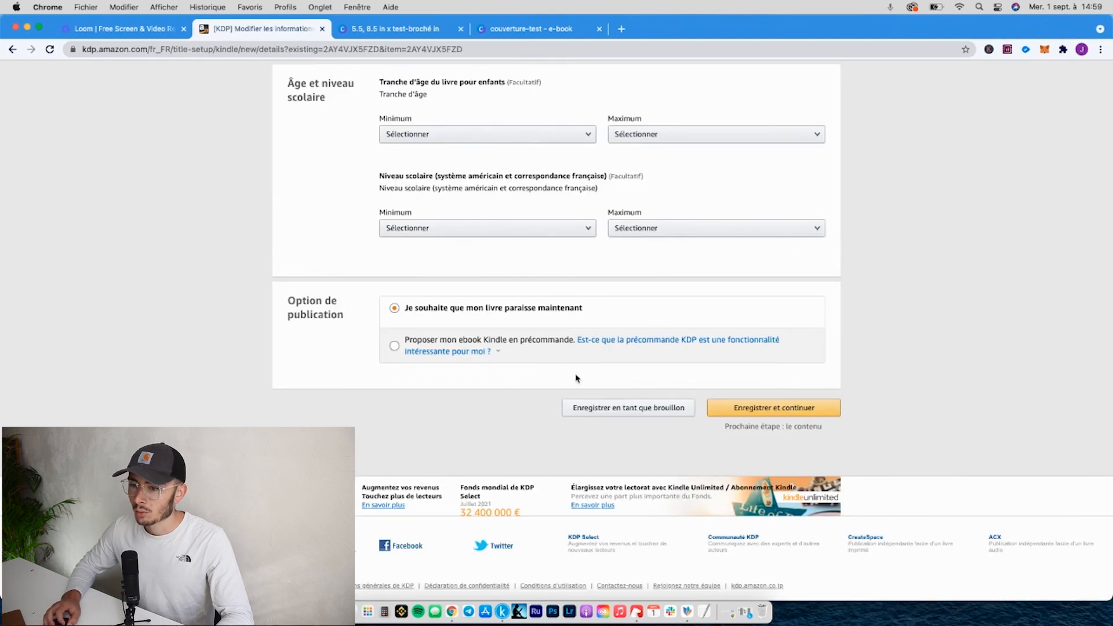
scroll(576, 378, up, 20)
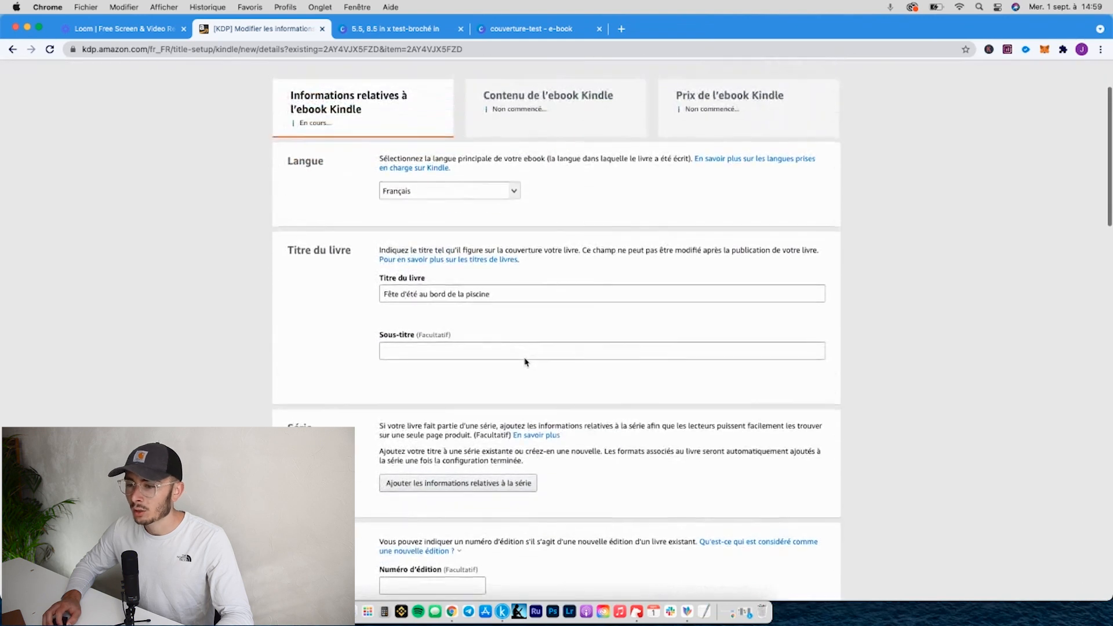
scroll(527, 366, down, 1)
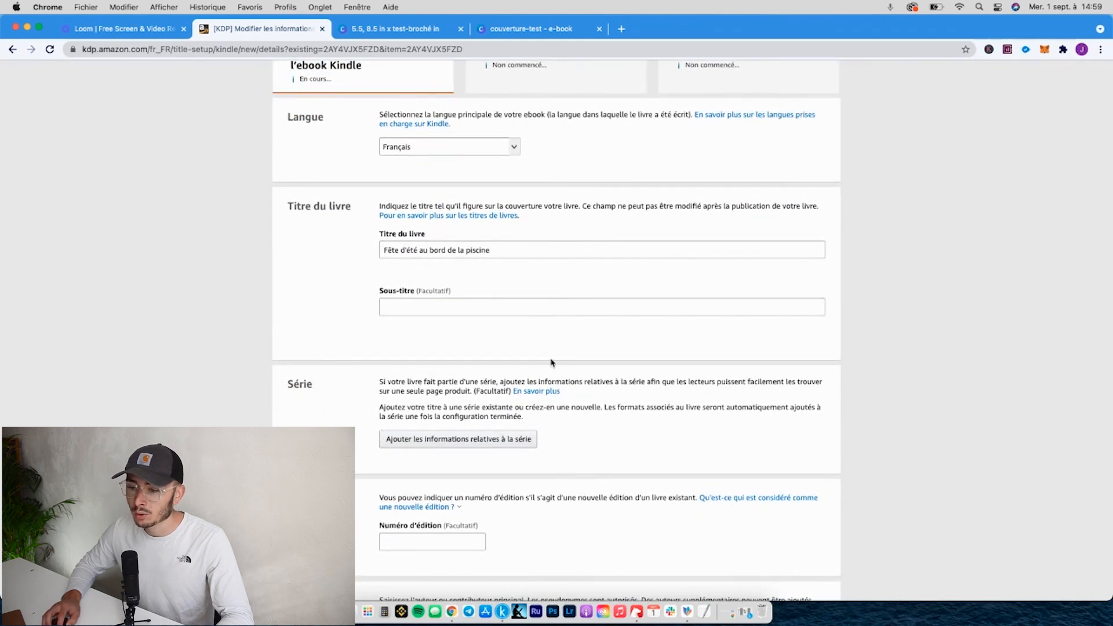
scroll(542, 350, down, 8)
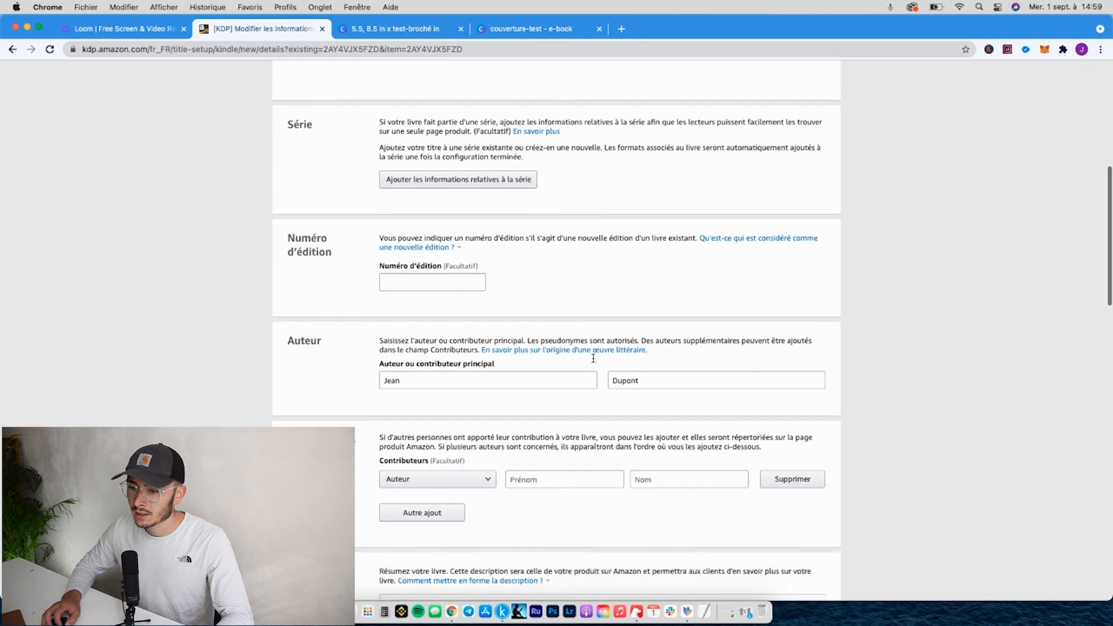
scroll(565, 366, down, 10)
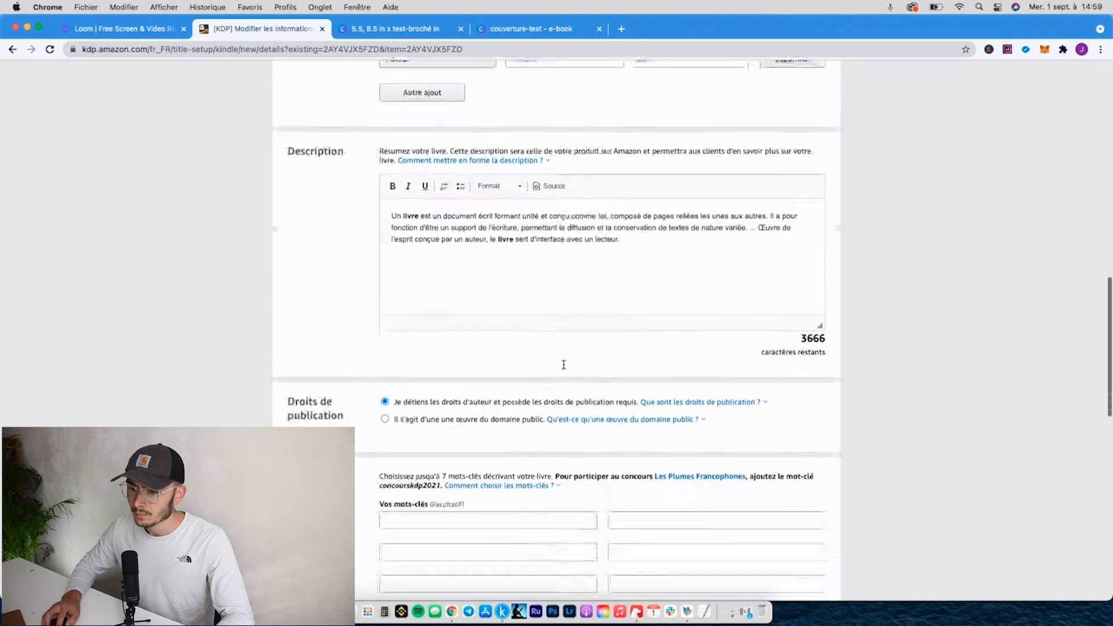
scroll(565, 367, down, 10)
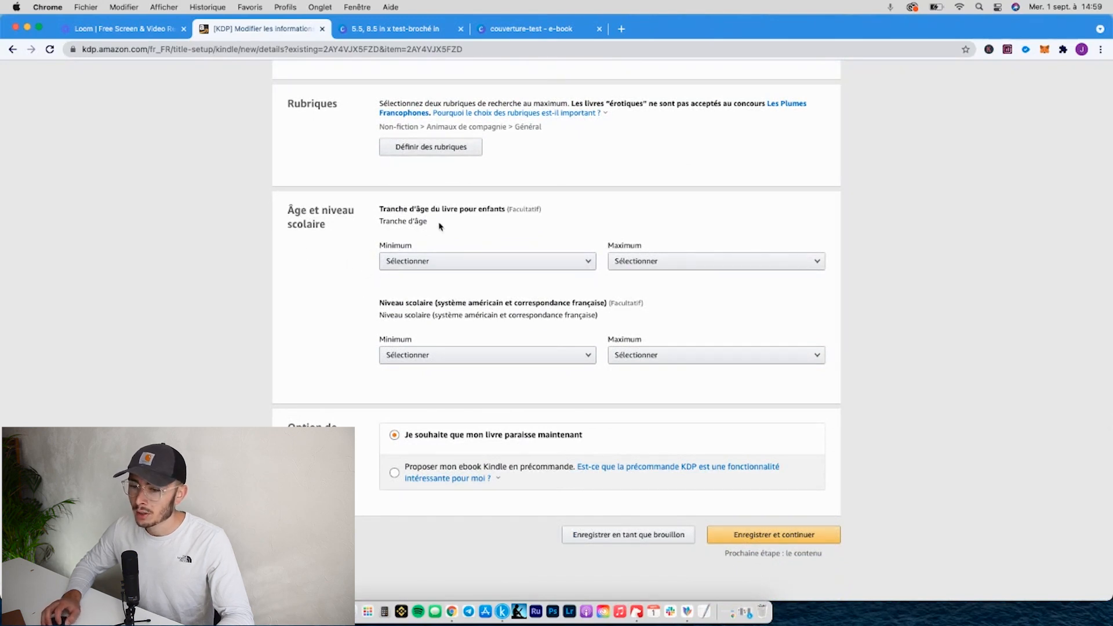
scroll(366, 319, down, 2)
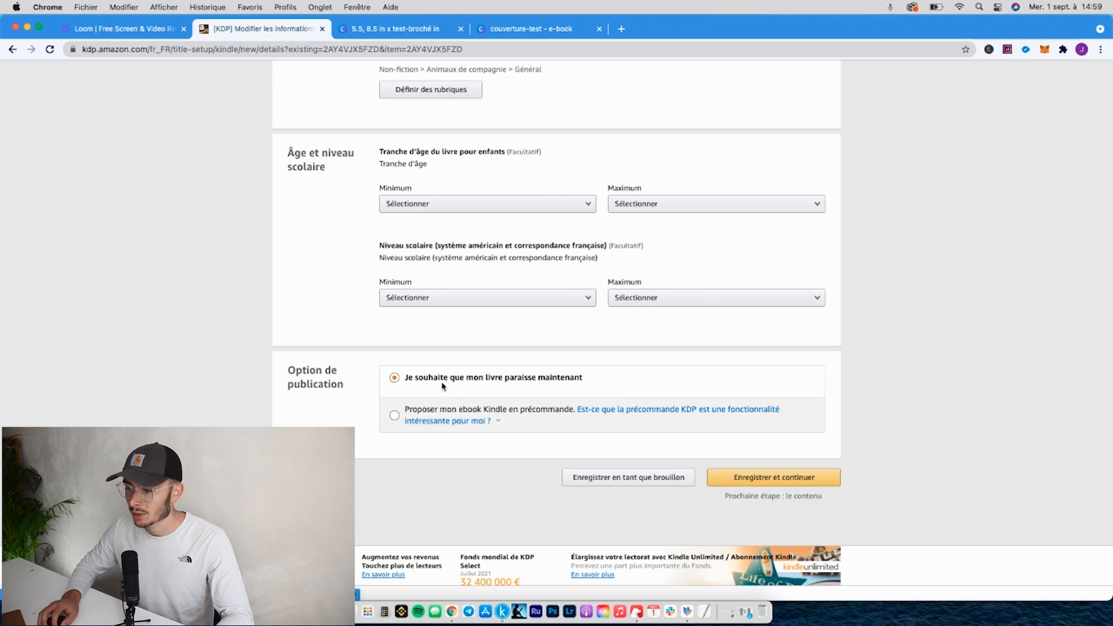
click(745, 477)
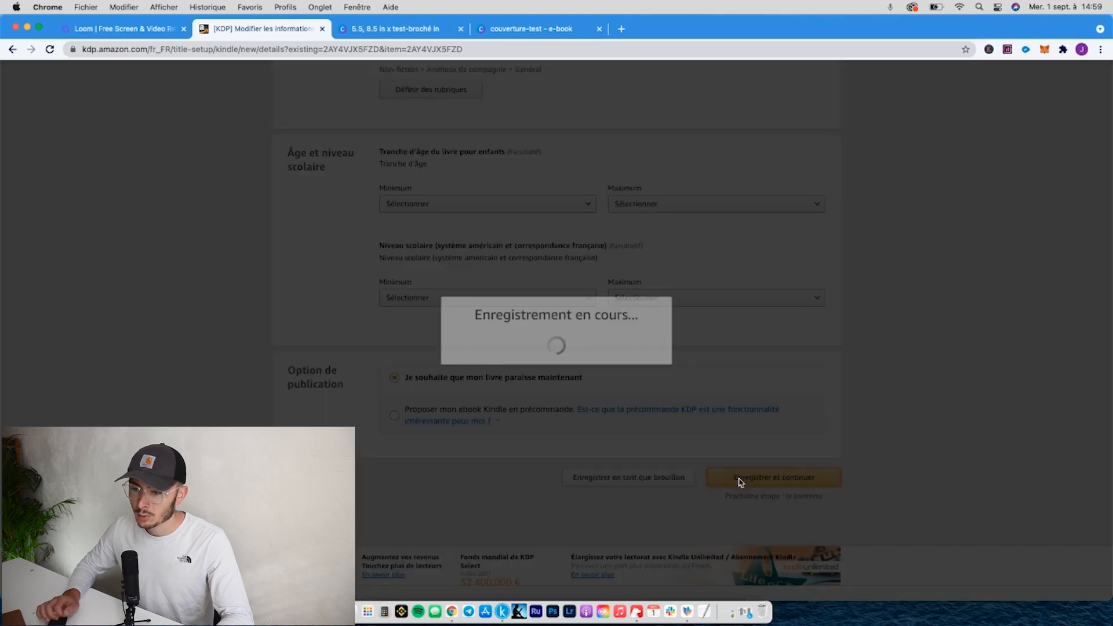
scroll(371, 362, down, 2)
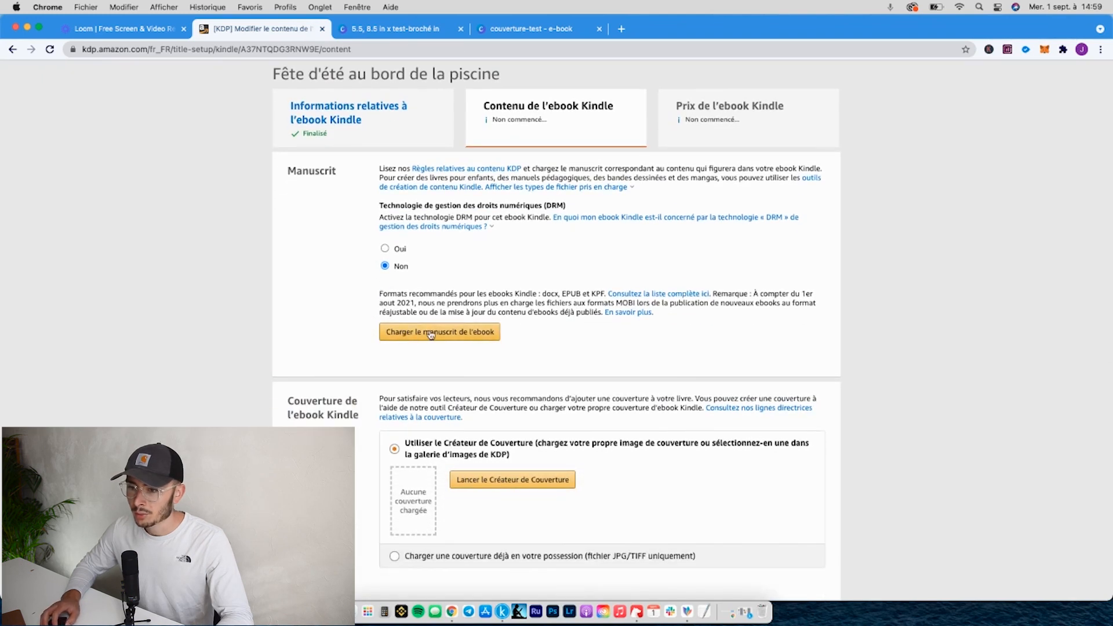
Upload test-broché.kpf from the Téléchargements folder as the ebook manuscript.
click(434, 333)
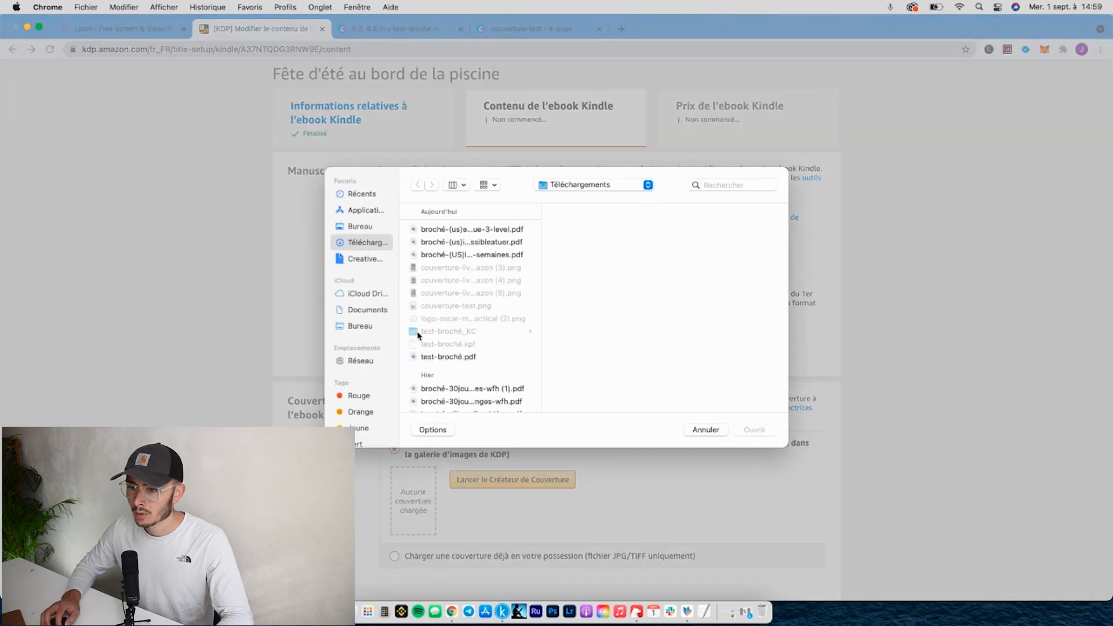
click(464, 345)
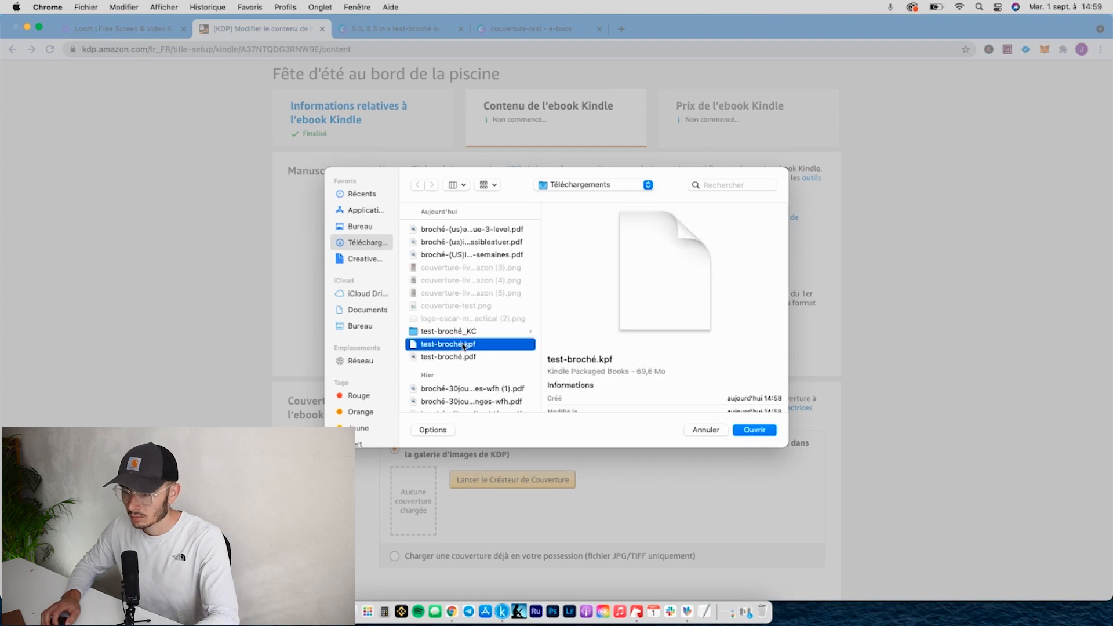
double_click(464, 344)
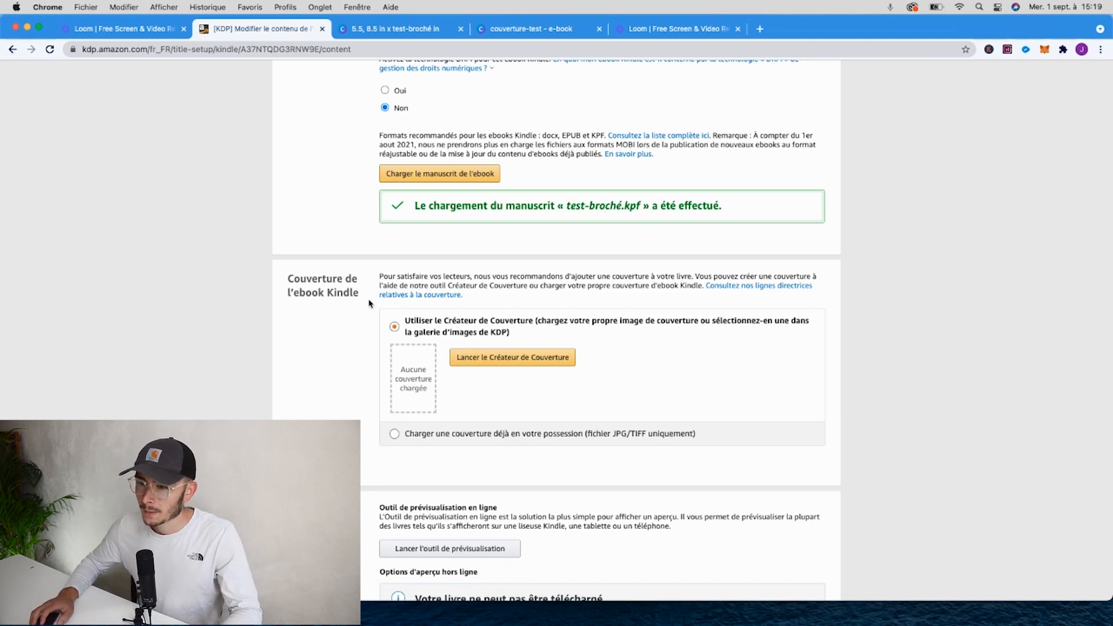
Start the ebook cover in the Cover Creator with an image from the computer and choose the first image-based design.
scroll(406, 296, down, 3)
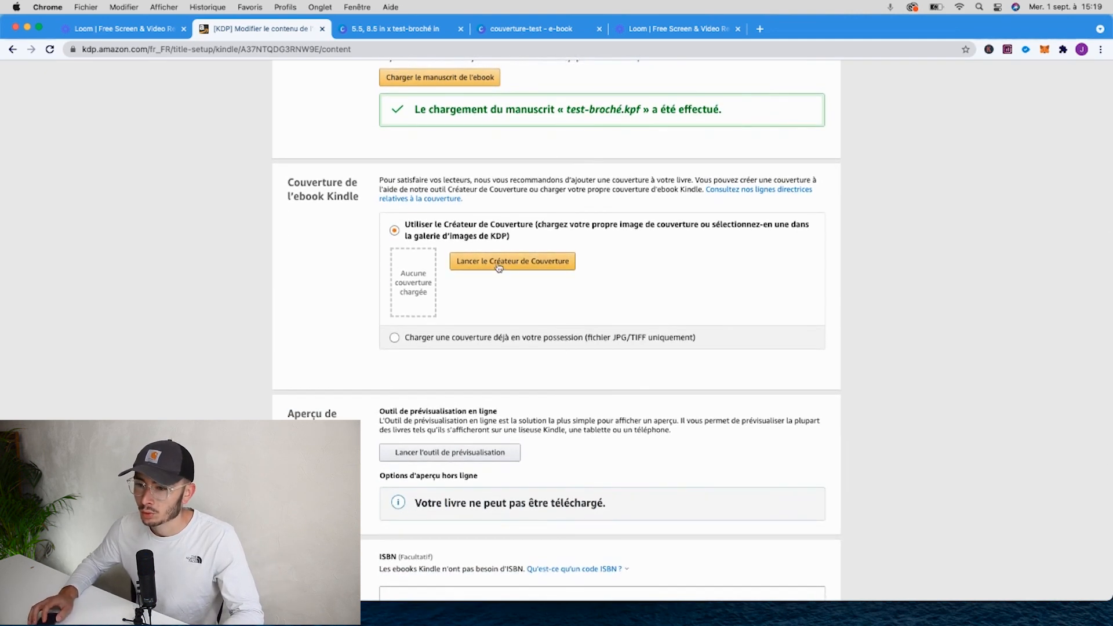
click(499, 266)
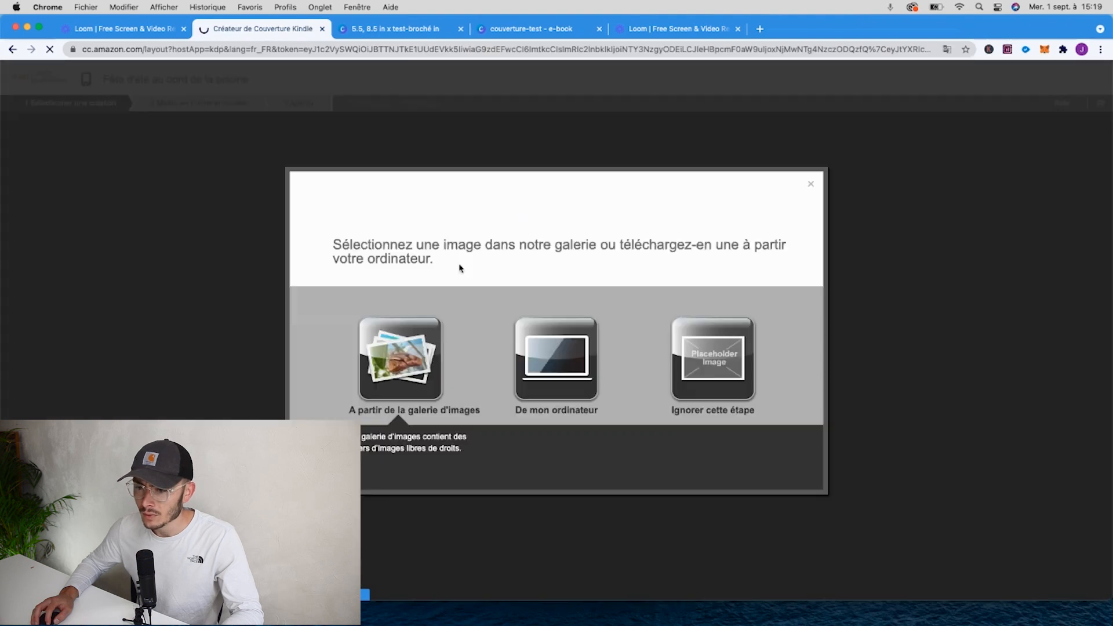
click(552, 395)
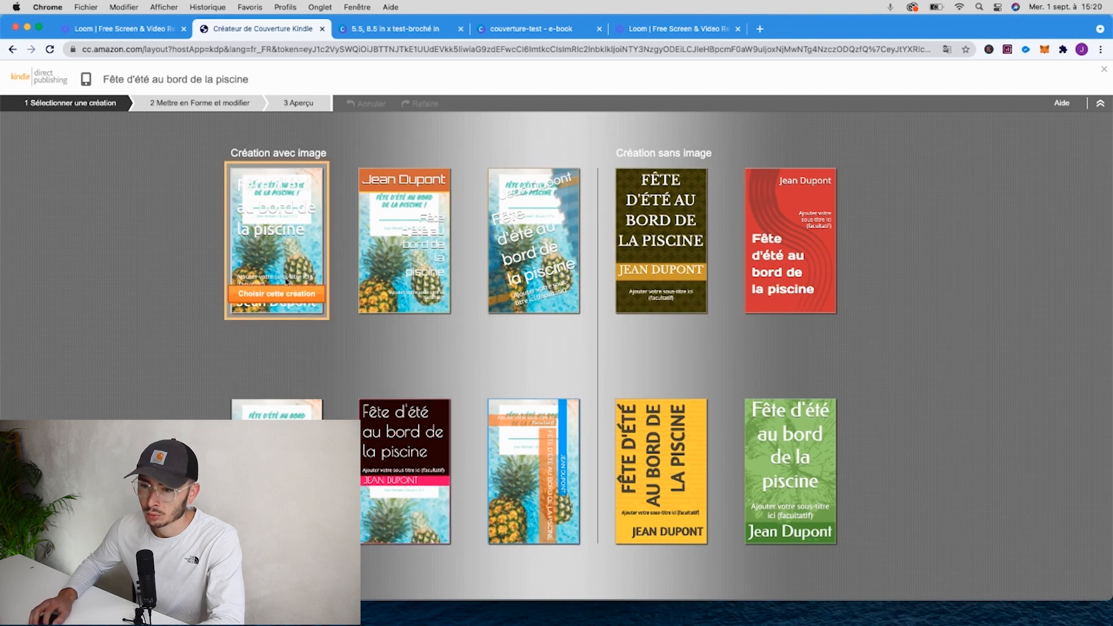
click(273, 293)
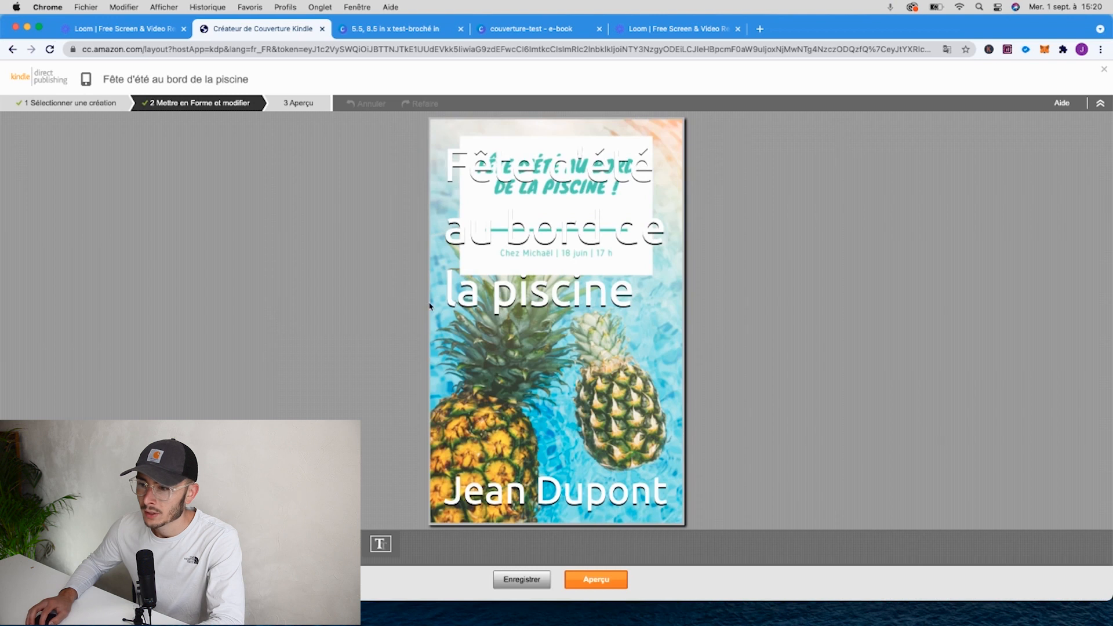
Delete the overlaid title and author text from the cover design, leaving only the uploaded image, and preview the cover.
click(464, 168)
drag(632, 293, 449, 177)
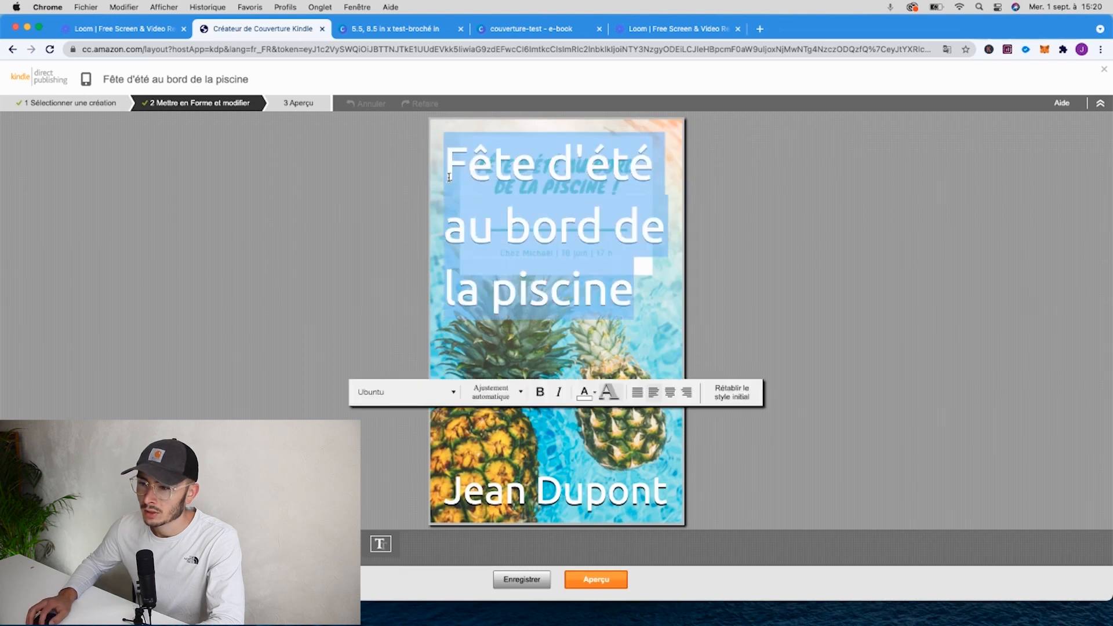
key(BackSpace)
click(642, 495)
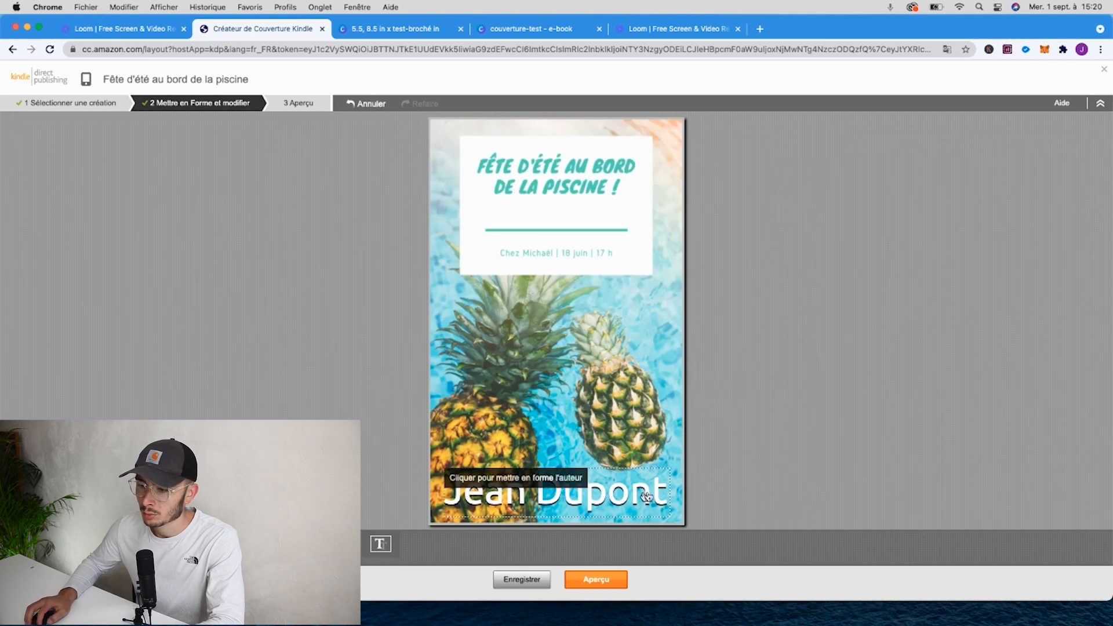
drag(642, 494, 428, 465)
key(BackSpace)
key(Delete)
click(399, 468)
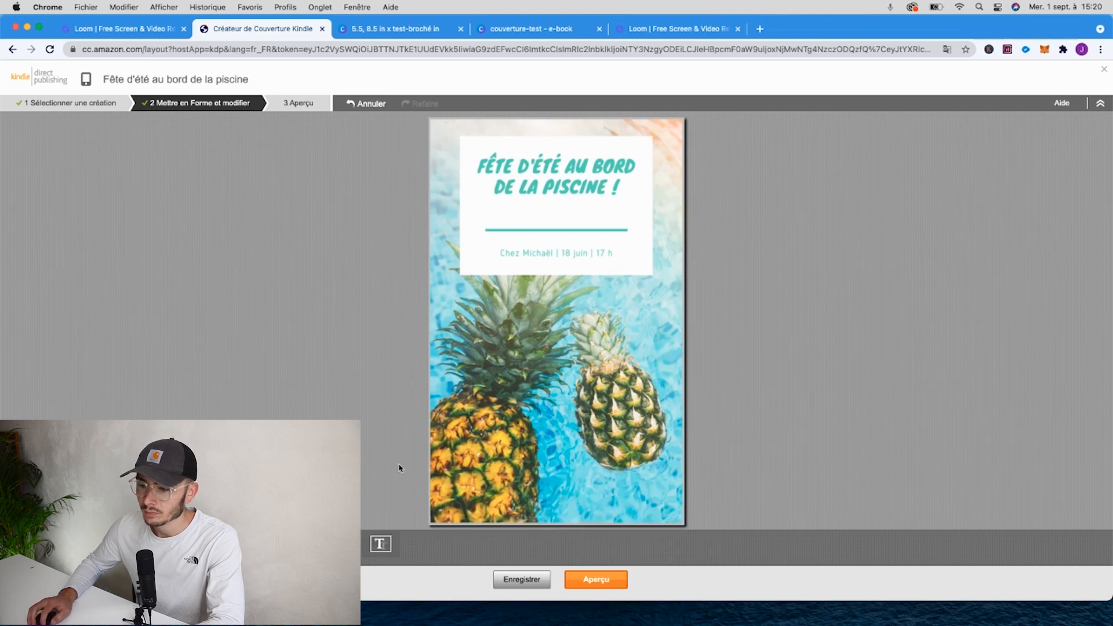
click(579, 586)
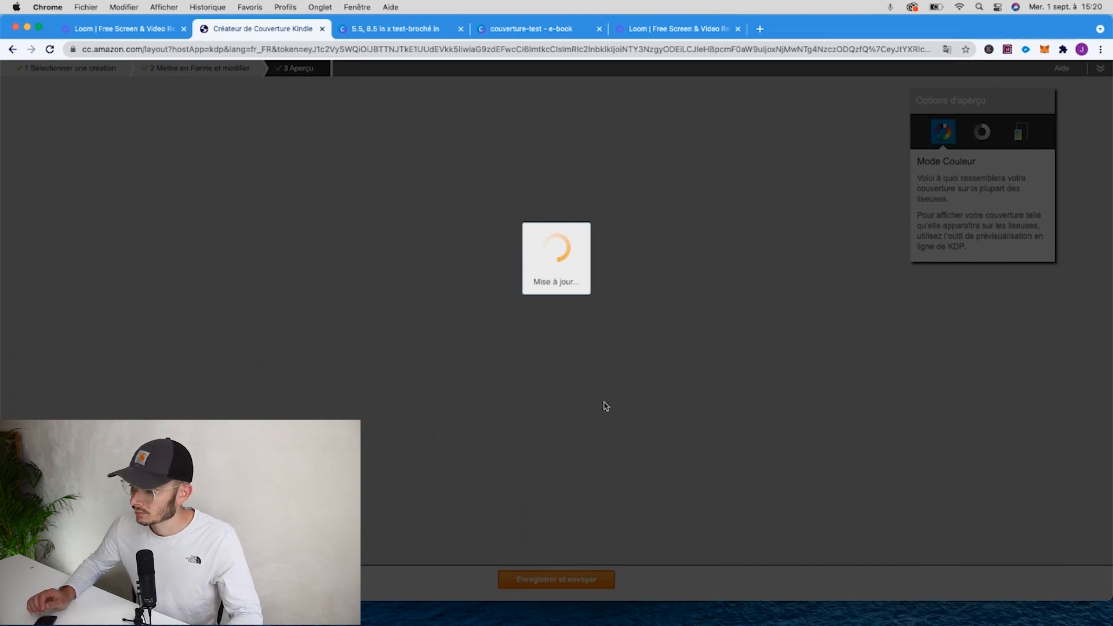
Submit the finished cover to the ebook, then save the content and continue to the ebook pricing page.
scroll(343, 342, up, 3)
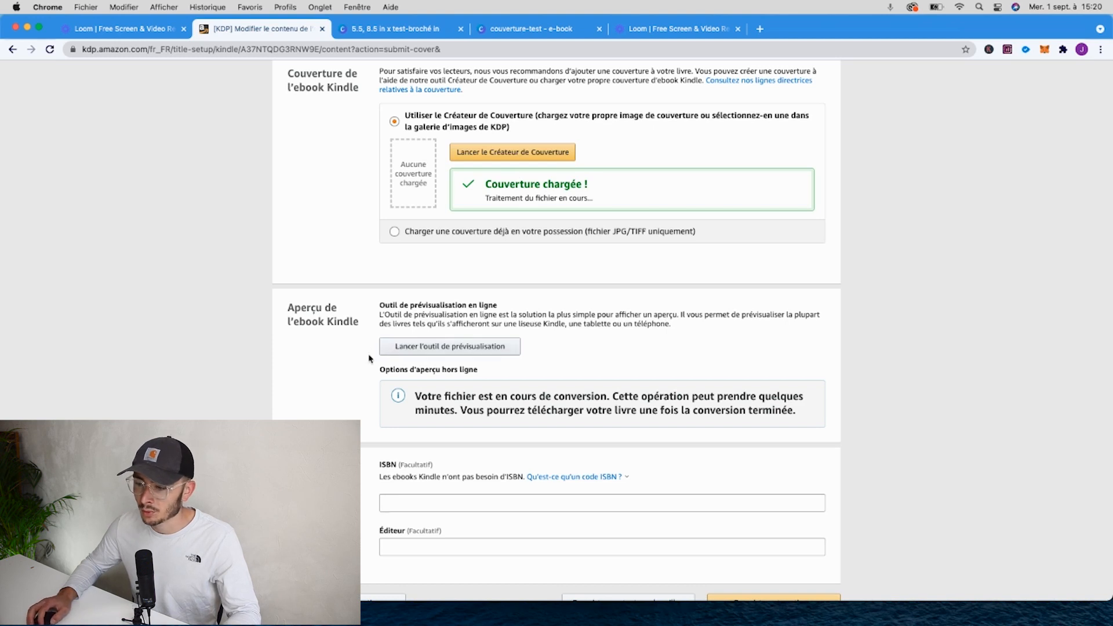
scroll(369, 358, down, 3)
click(745, 534)
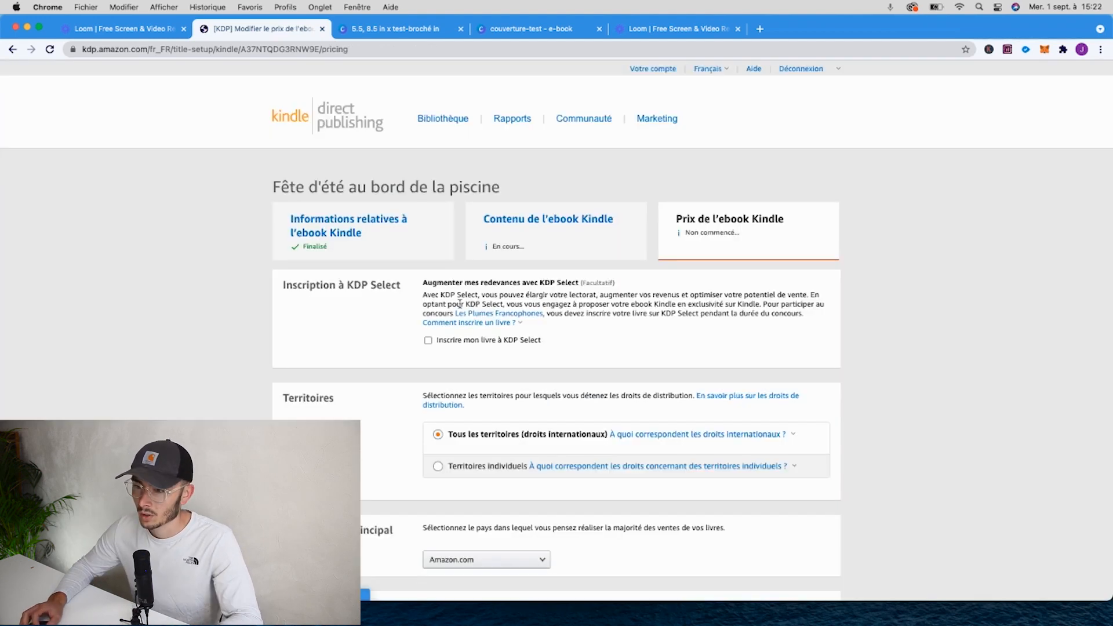
Set the ebook's primary marketplace to Amazon.fr and keep distribution rights for all territories.
scroll(502, 324, down, 3)
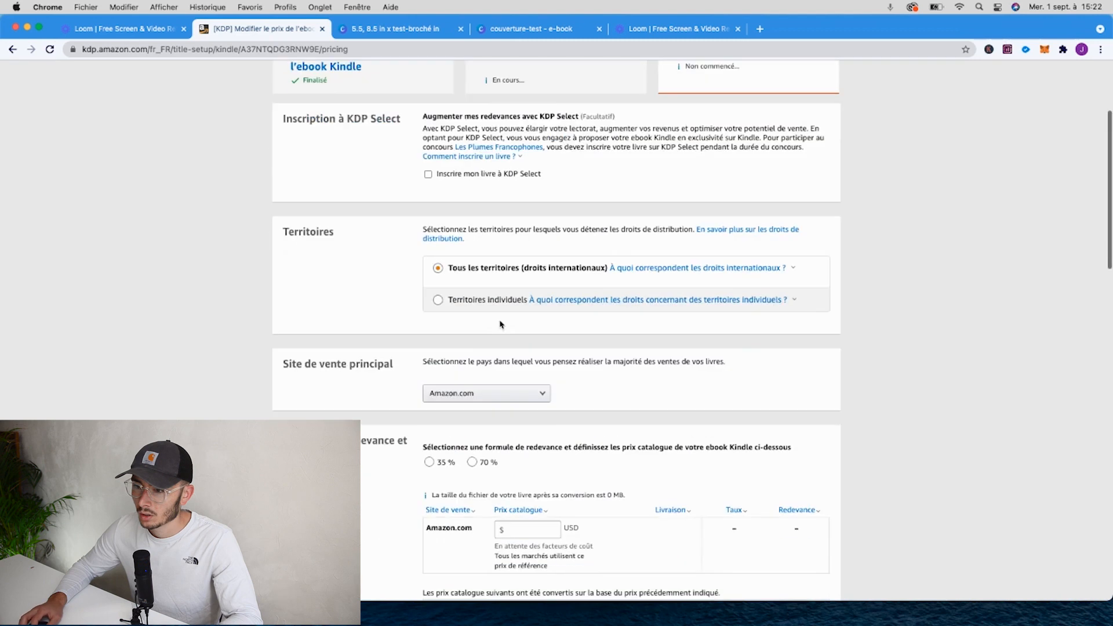
scroll(475, 319, down, 2)
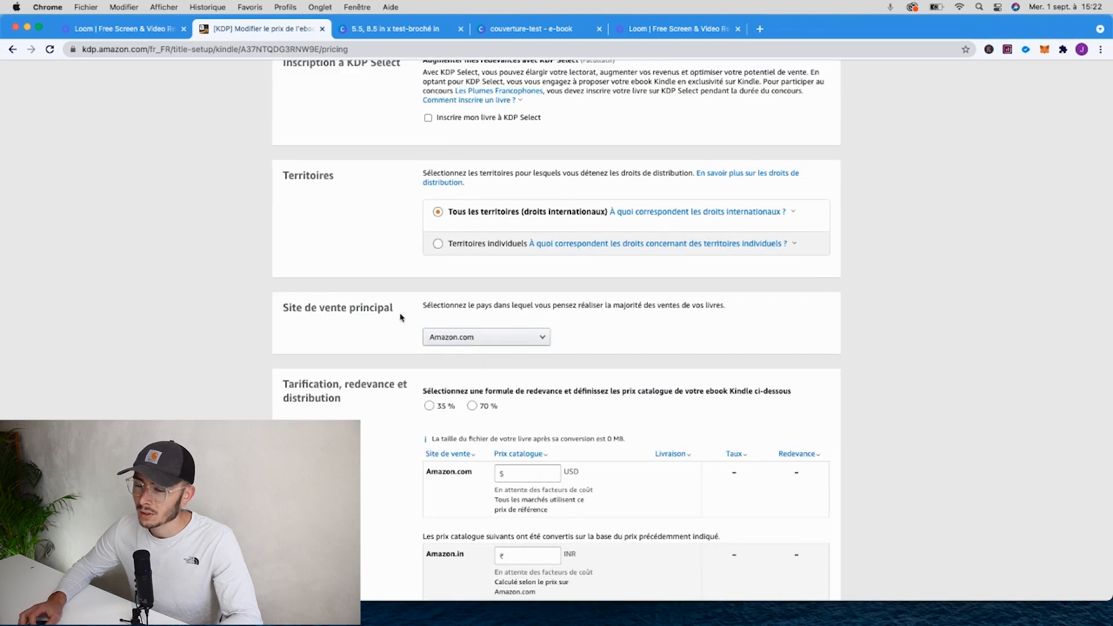
scroll(400, 317, down, 1)
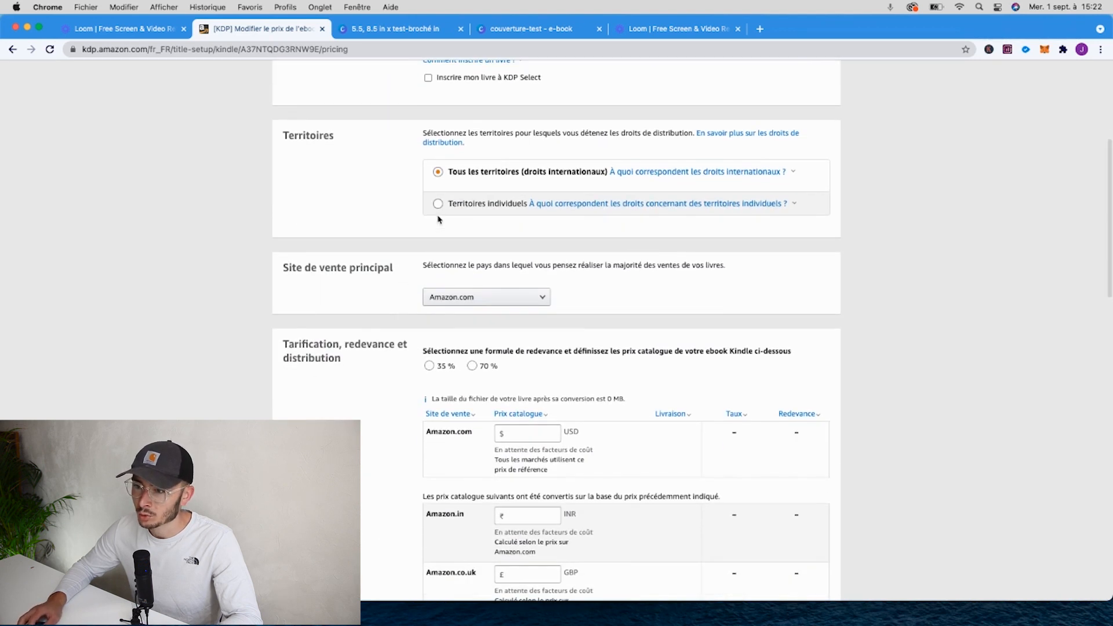
click(513, 299)
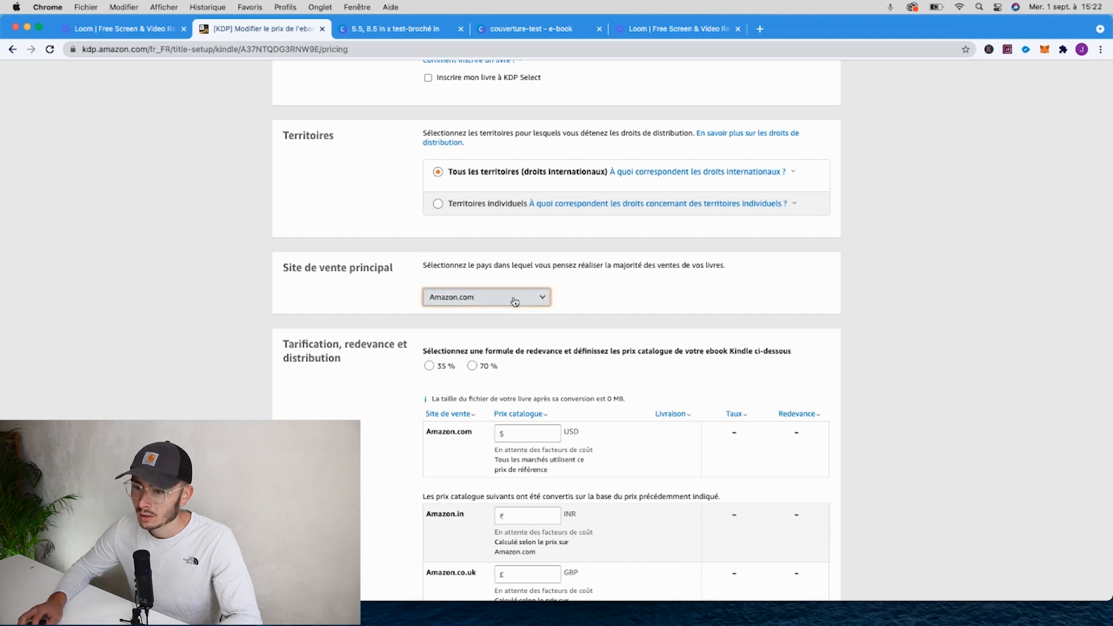
click(452, 347)
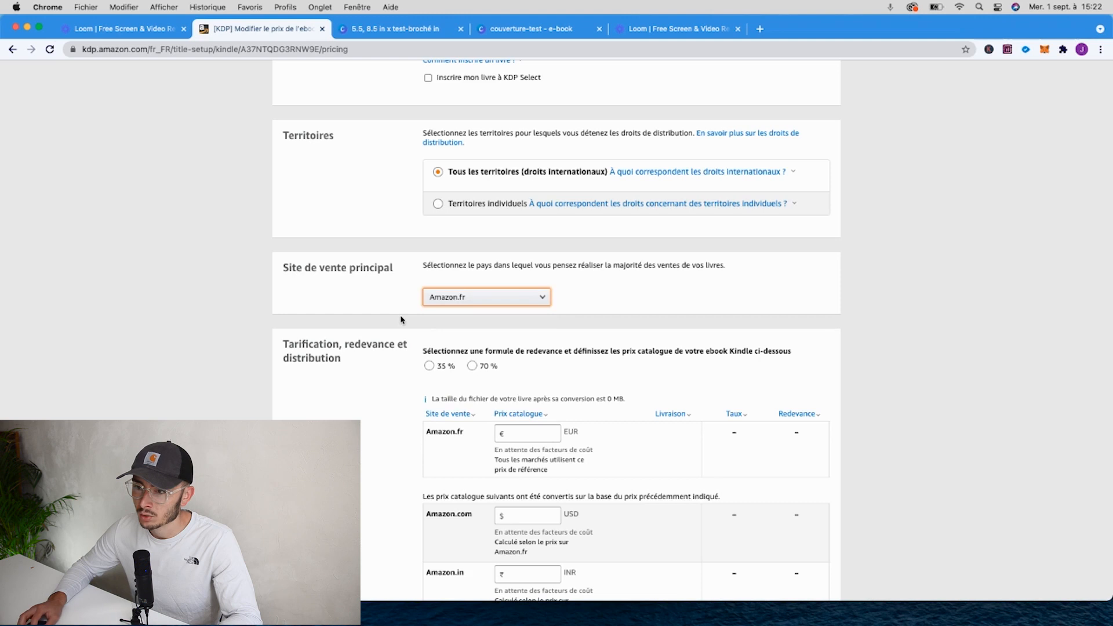
scroll(404, 320, up, 1)
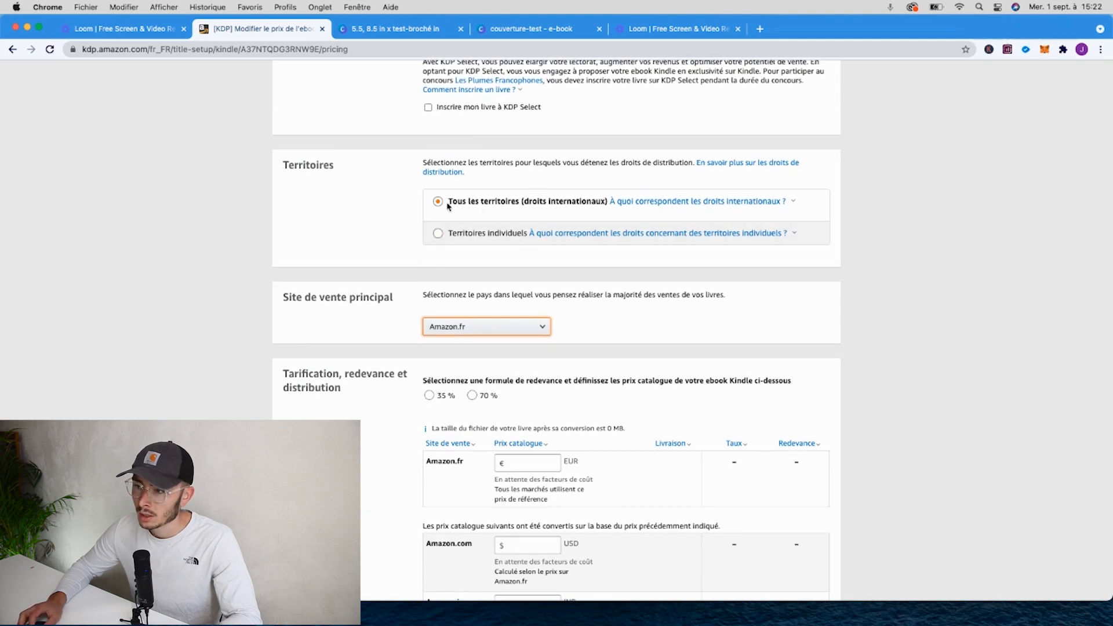
click(409, 256)
Compare the allowed list prices under the 35 % and 70 % royalty plans and select the 70 % plan.
scroll(410, 259, down, 5)
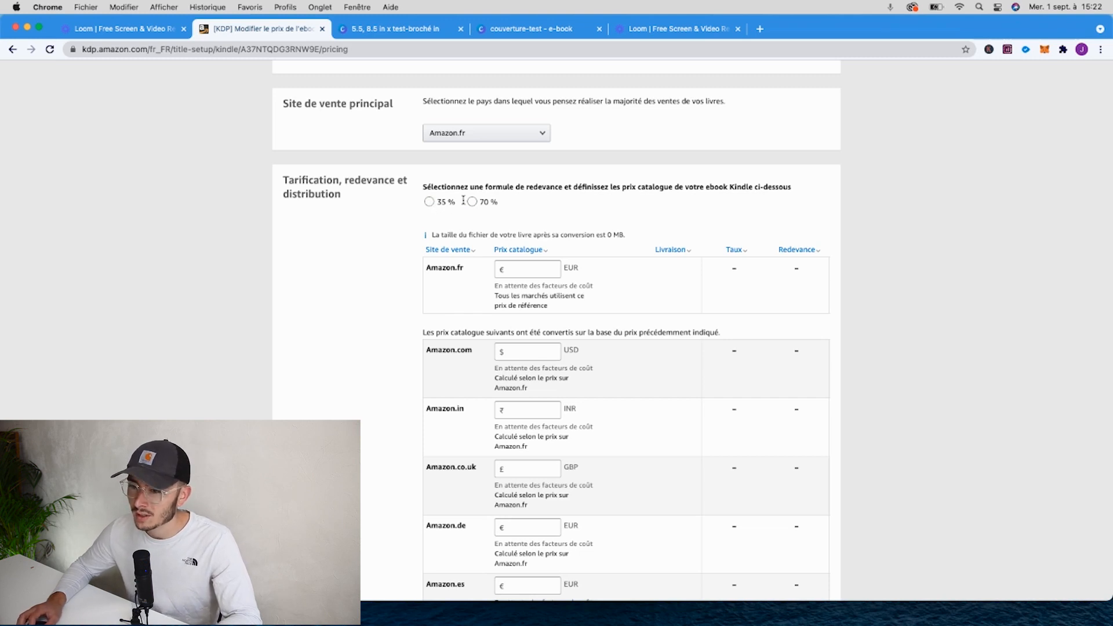
click(471, 202)
click(441, 205)
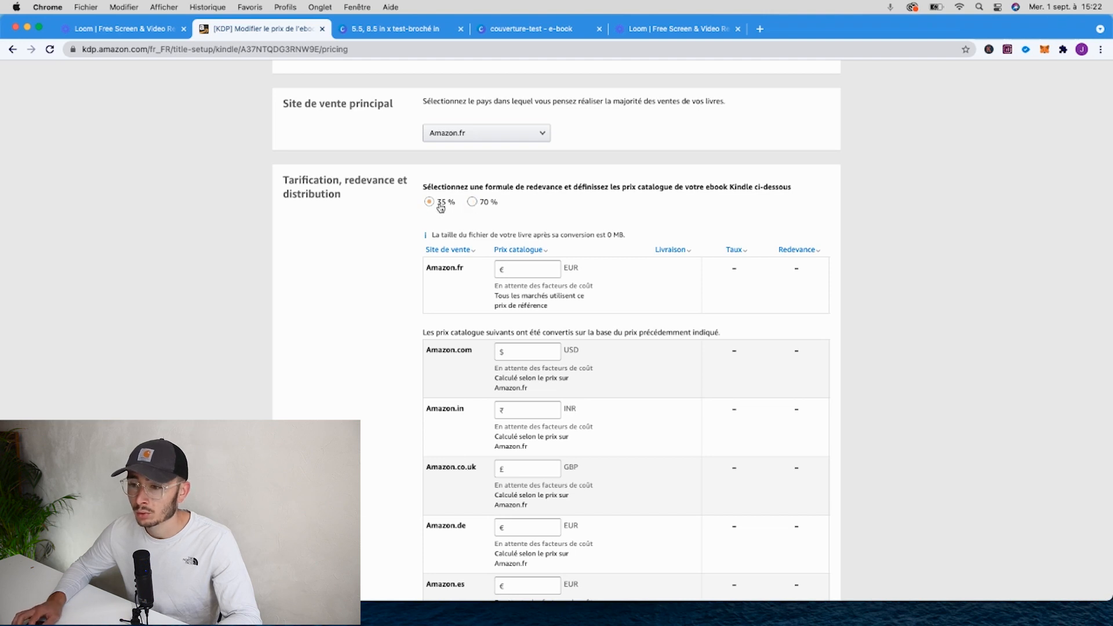
click(472, 203)
click(431, 203)
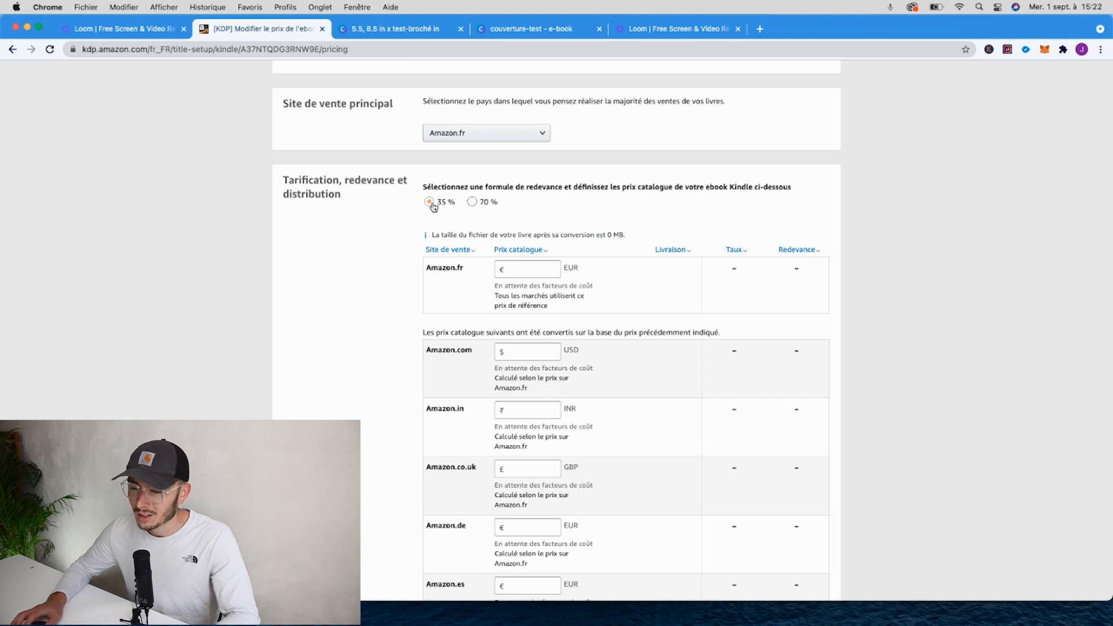
click(472, 202)
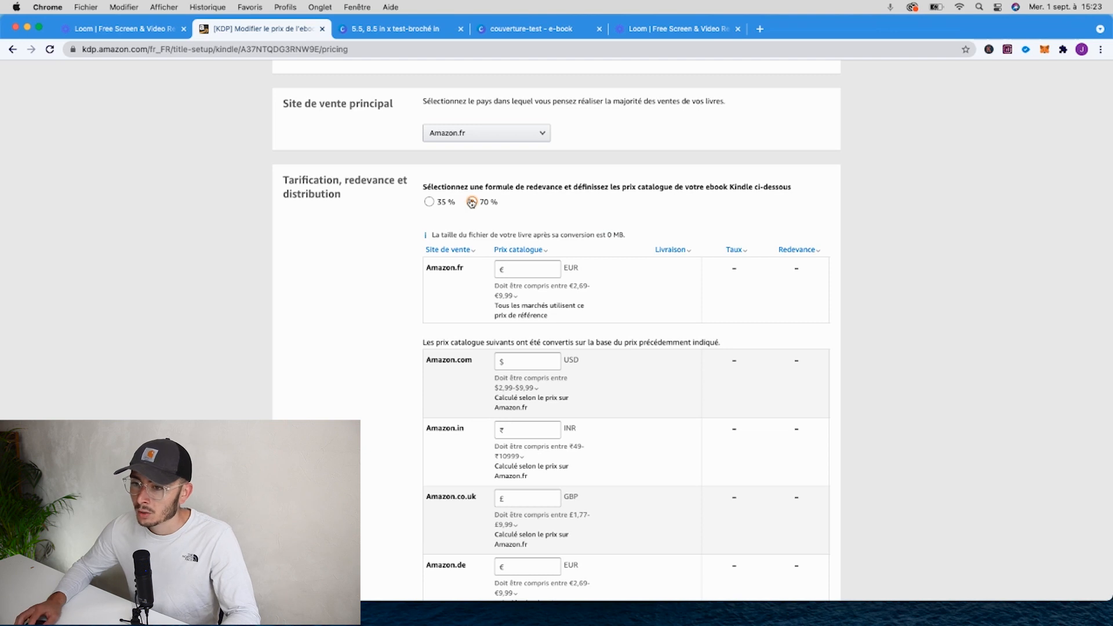
click(429, 202)
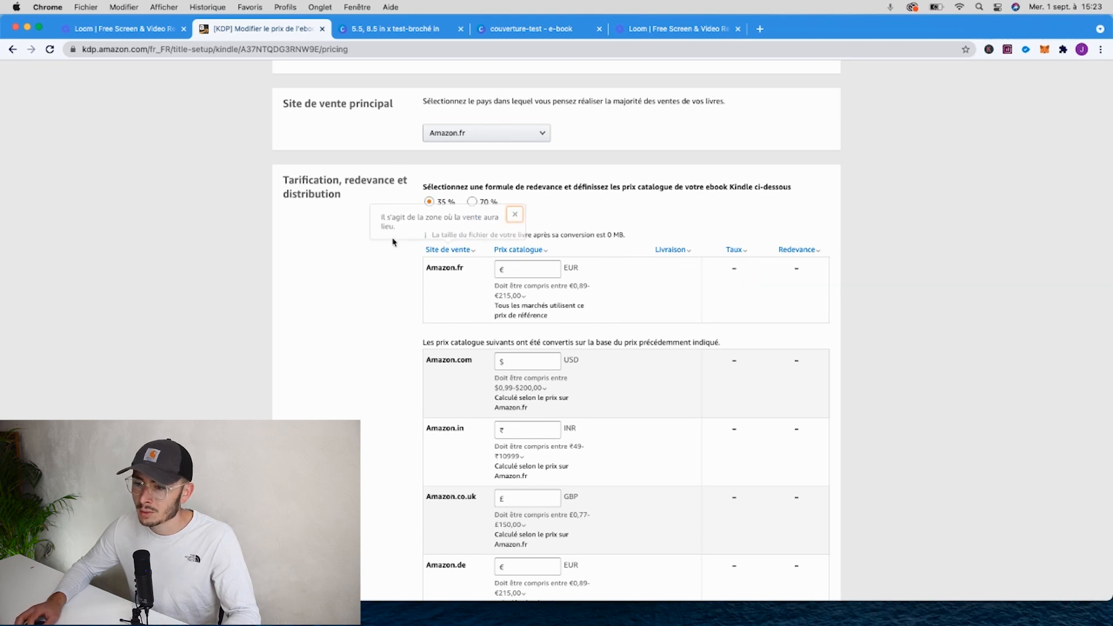
mouse_move(532, 296)
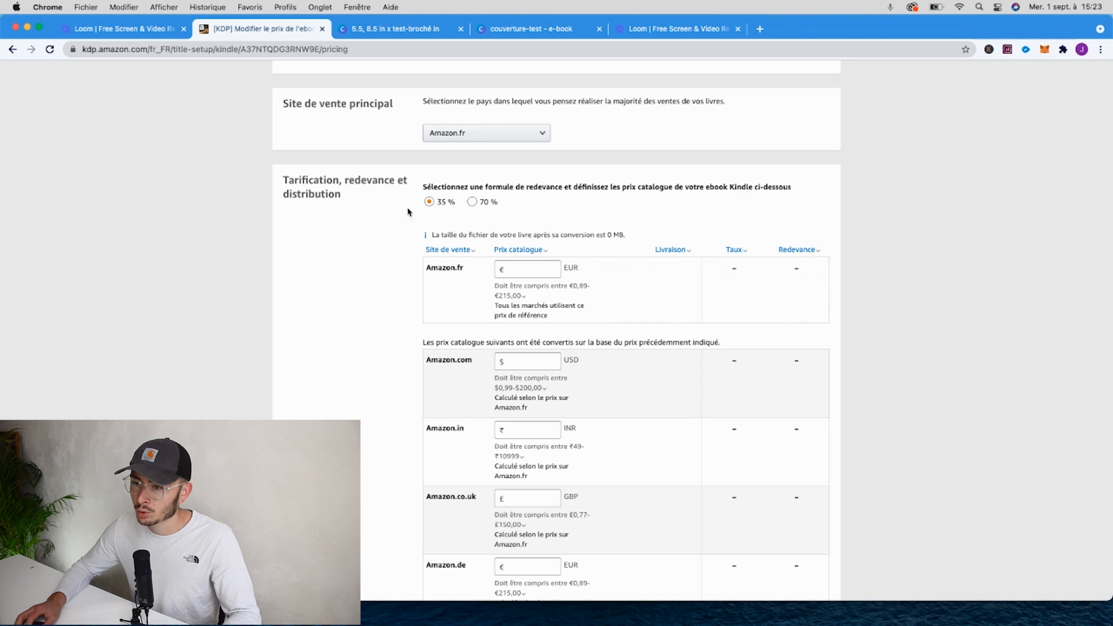
click(478, 203)
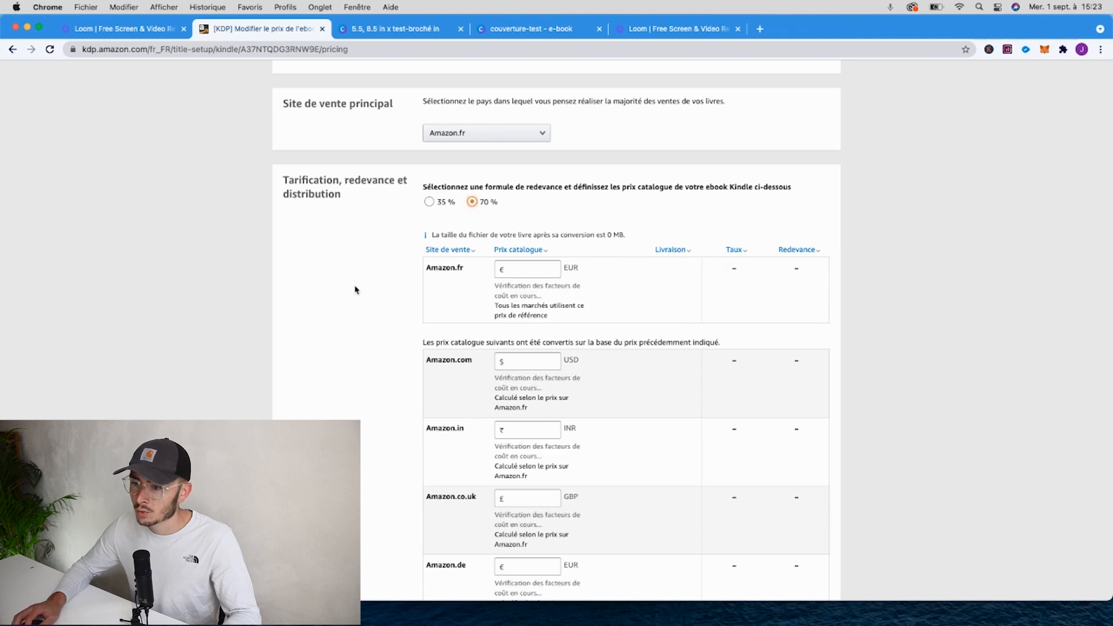
Try a list price of 10 EUR for Amazon.fr under the 70 % royalty plan.
mouse_move(585, 299)
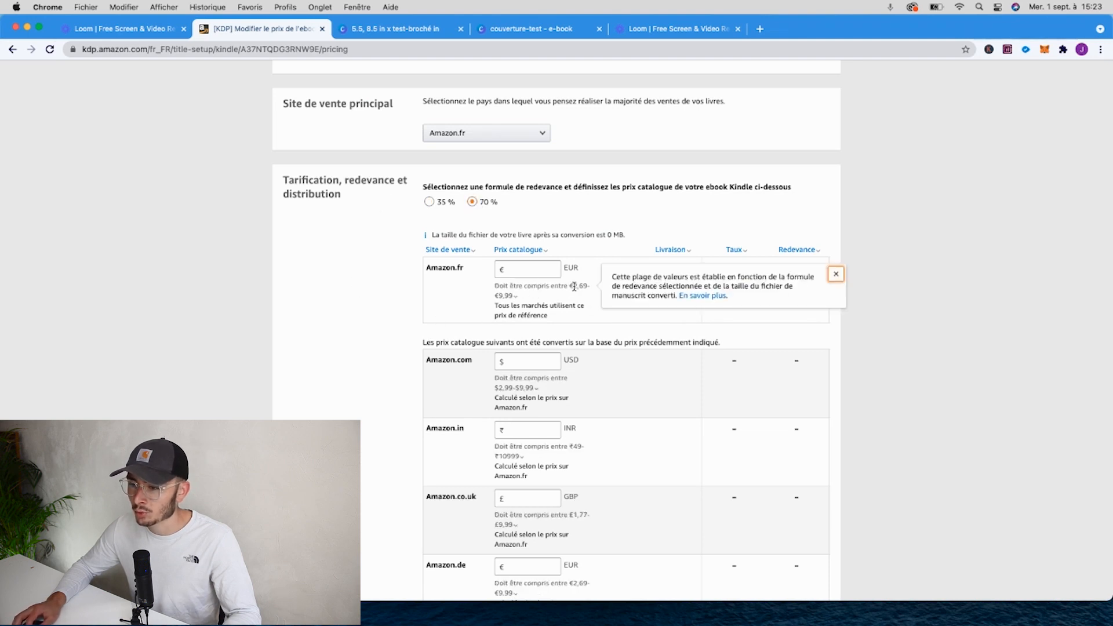
click(536, 270)
text(9)
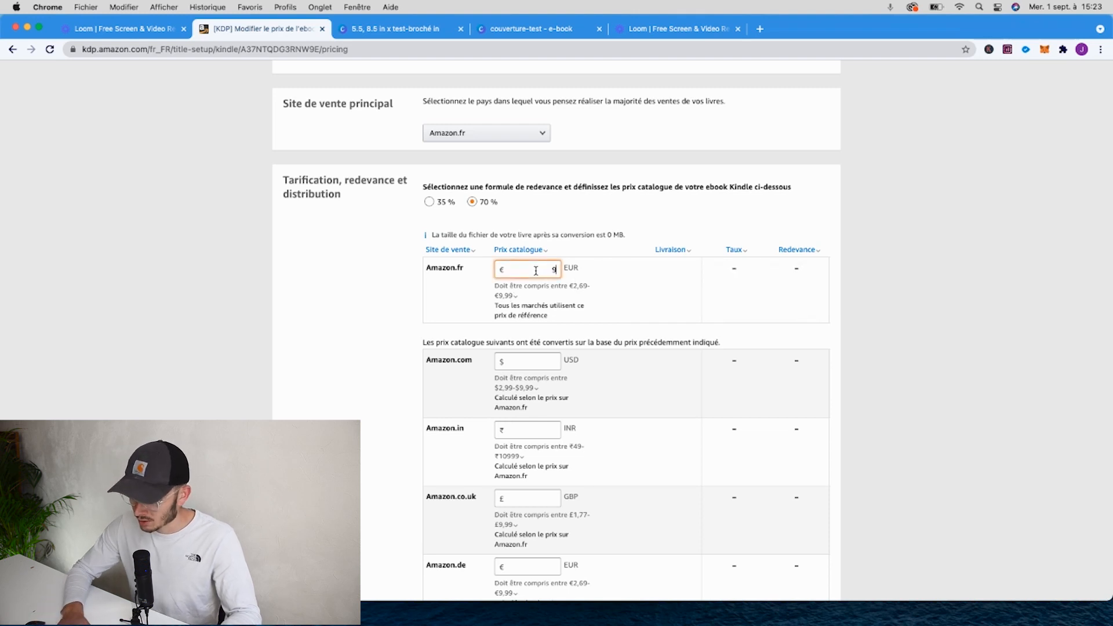
key(BackSpace)
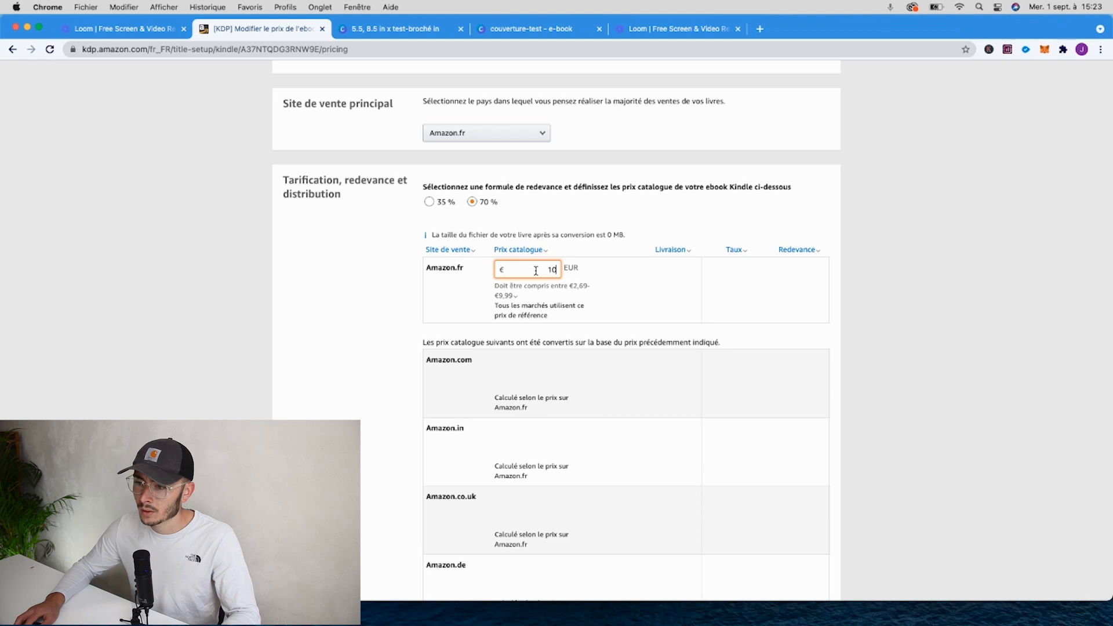
text(10)
click(552, 294)
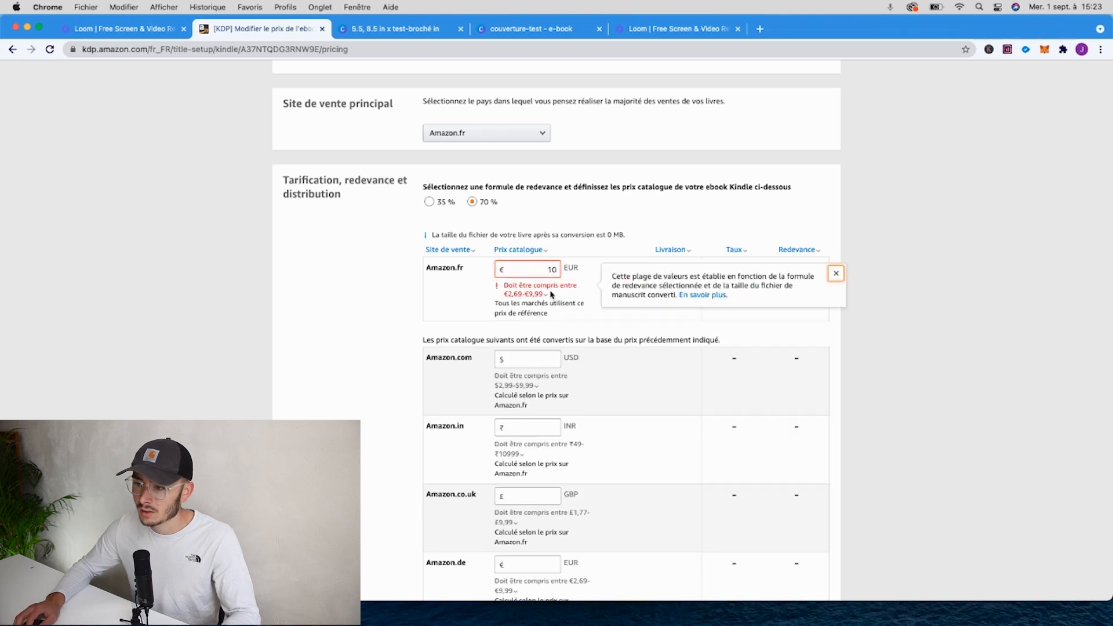
Look through the other marketplaces' price fields, the book lending section and the terms down to the publishing option.
scroll(378, 269, down, 3)
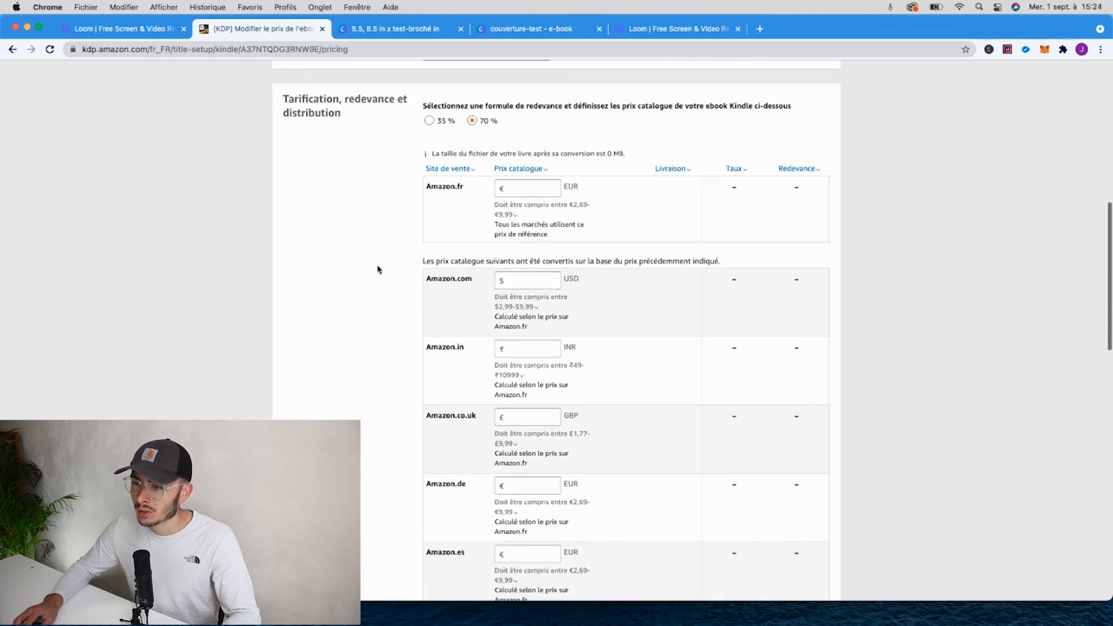
scroll(377, 270, down, 1)
scroll(377, 269, up, 2)
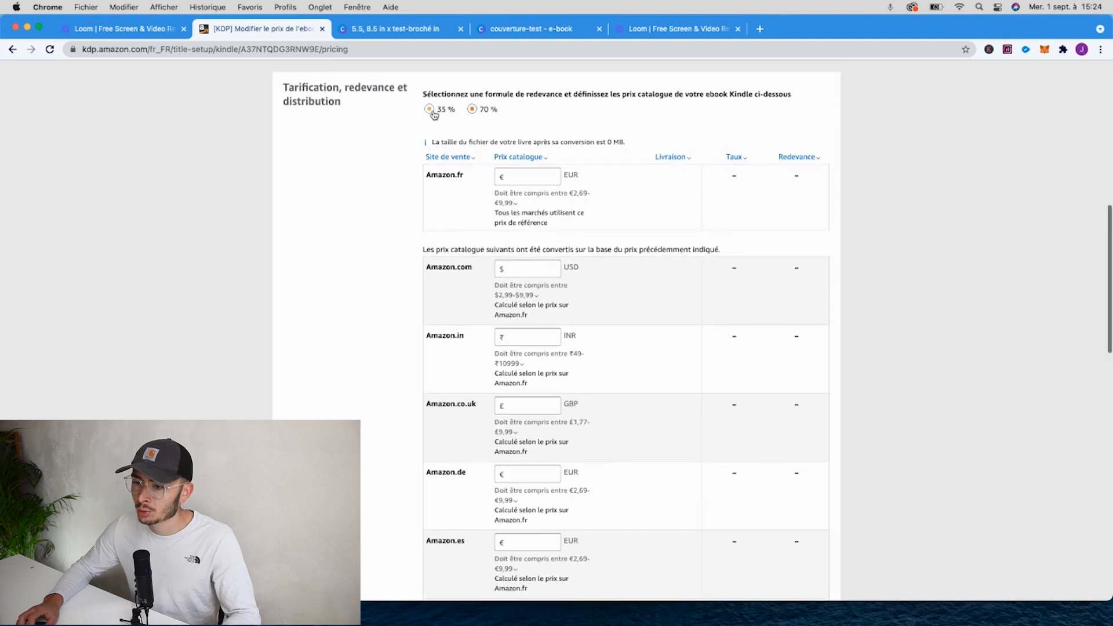
scroll(402, 162, down, 10)
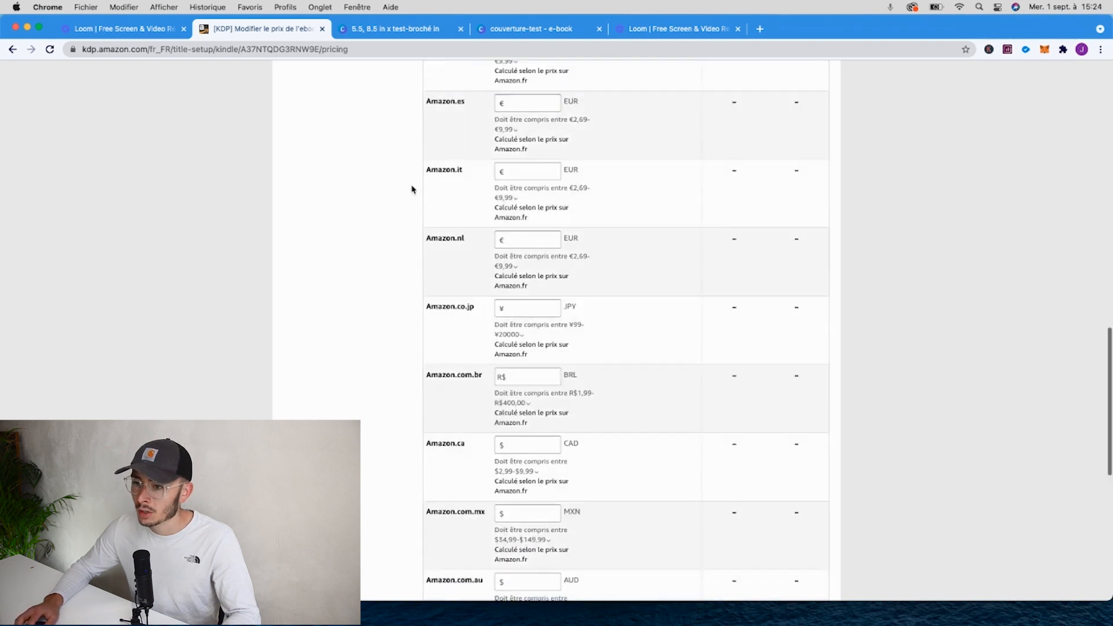
scroll(413, 189, down, 10)
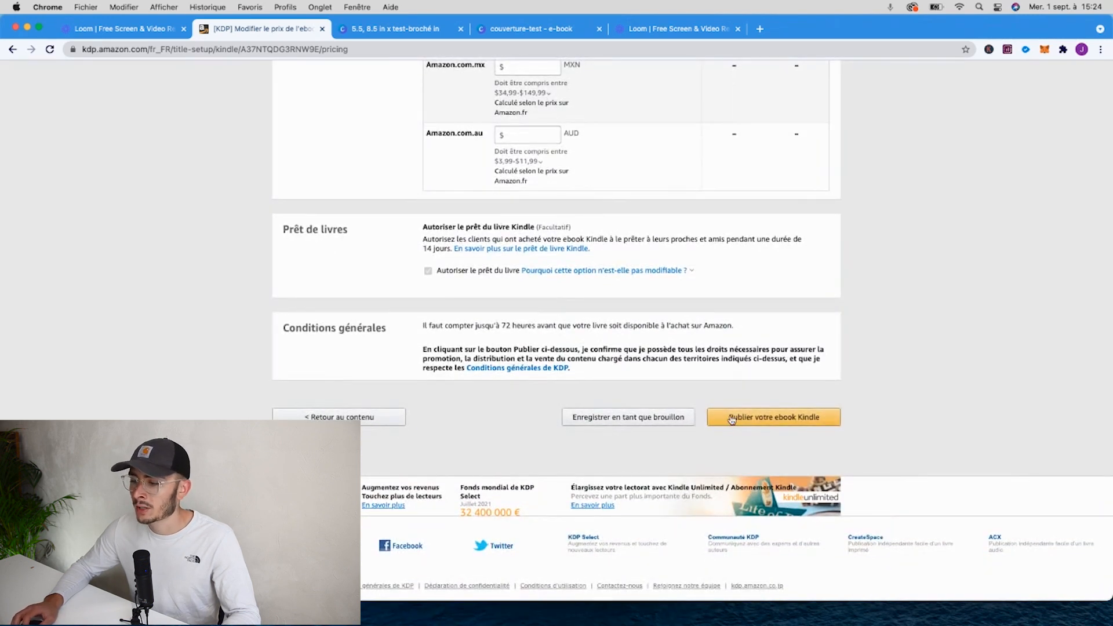